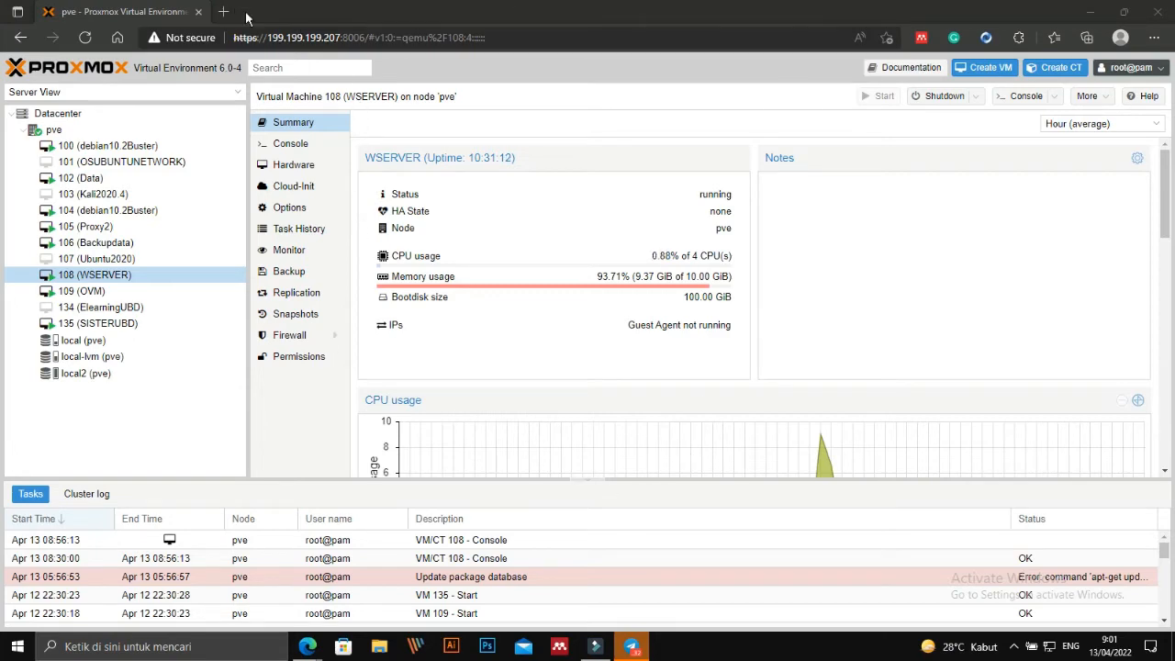
# Open a new browser tab and load google.com.
pyautogui.click(223, 12)
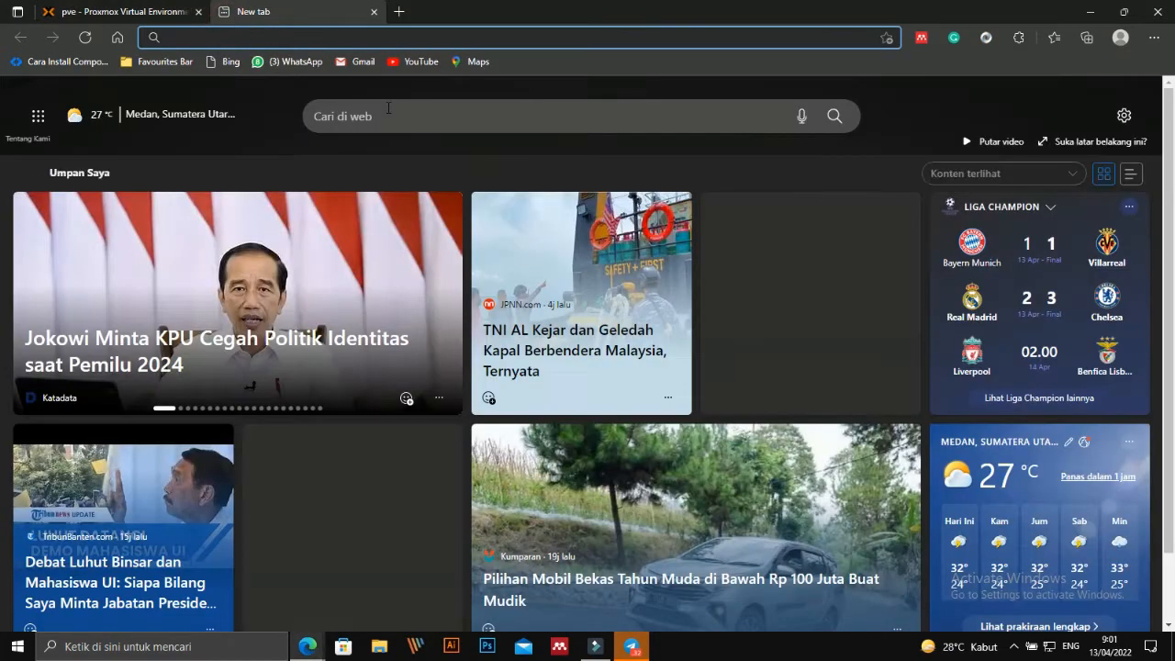
pyautogui.write('go')
pyautogui.press('Return')
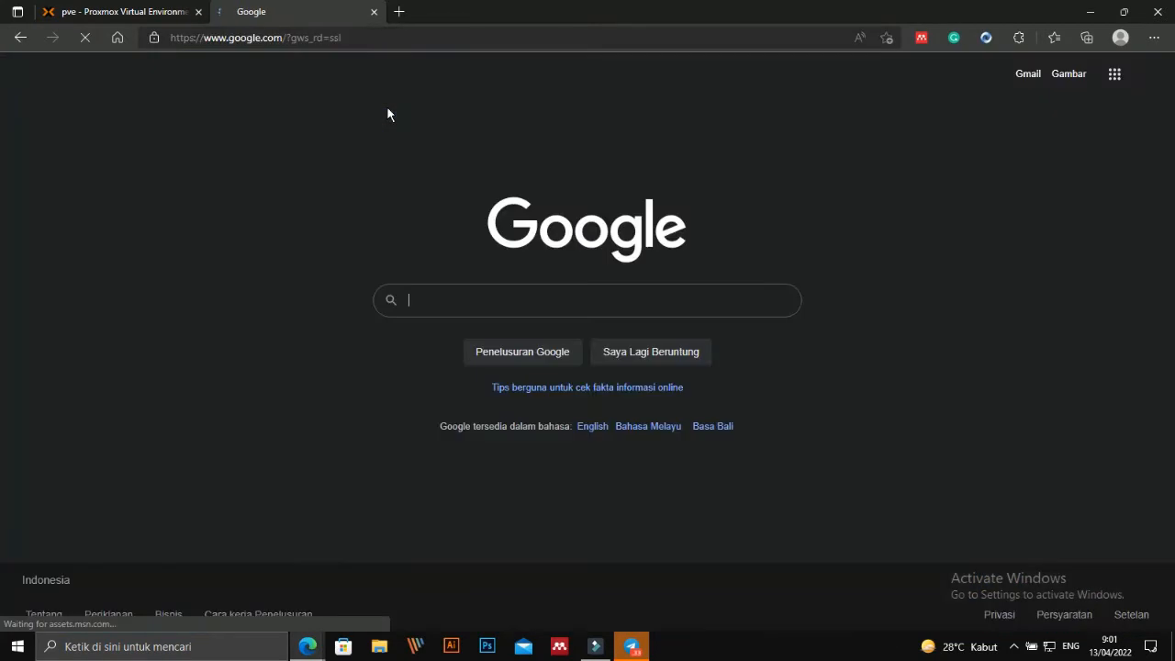
# Search Google for 'anydesk' using the suggested query.
pyautogui.click(476, 303)
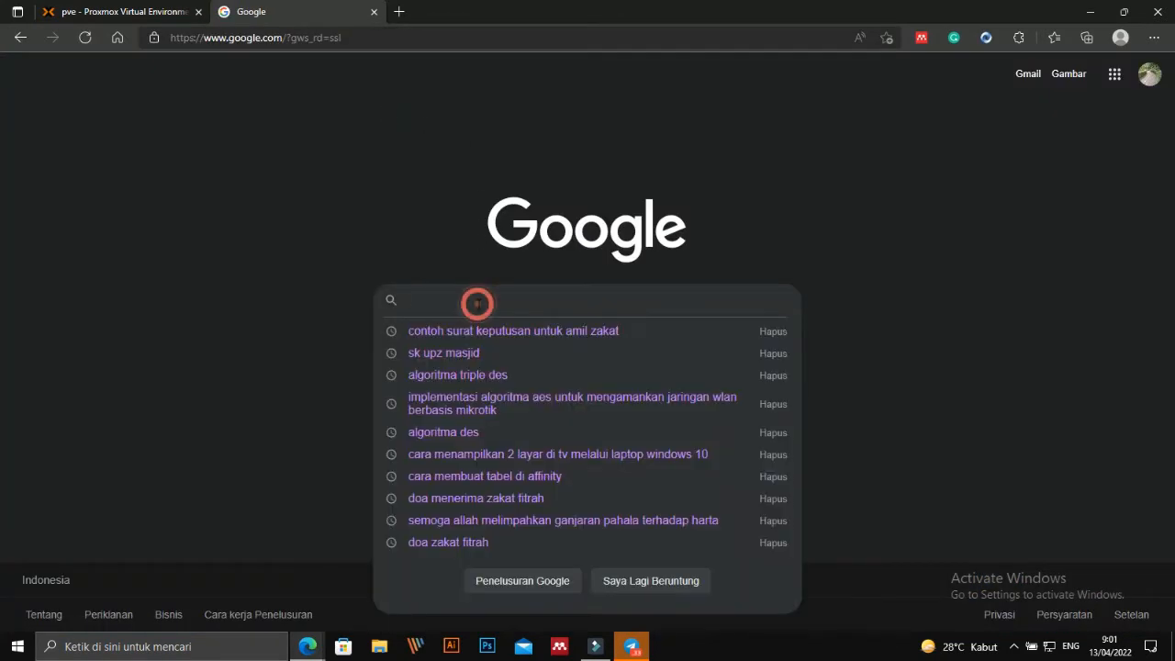
pyautogui.write('any')
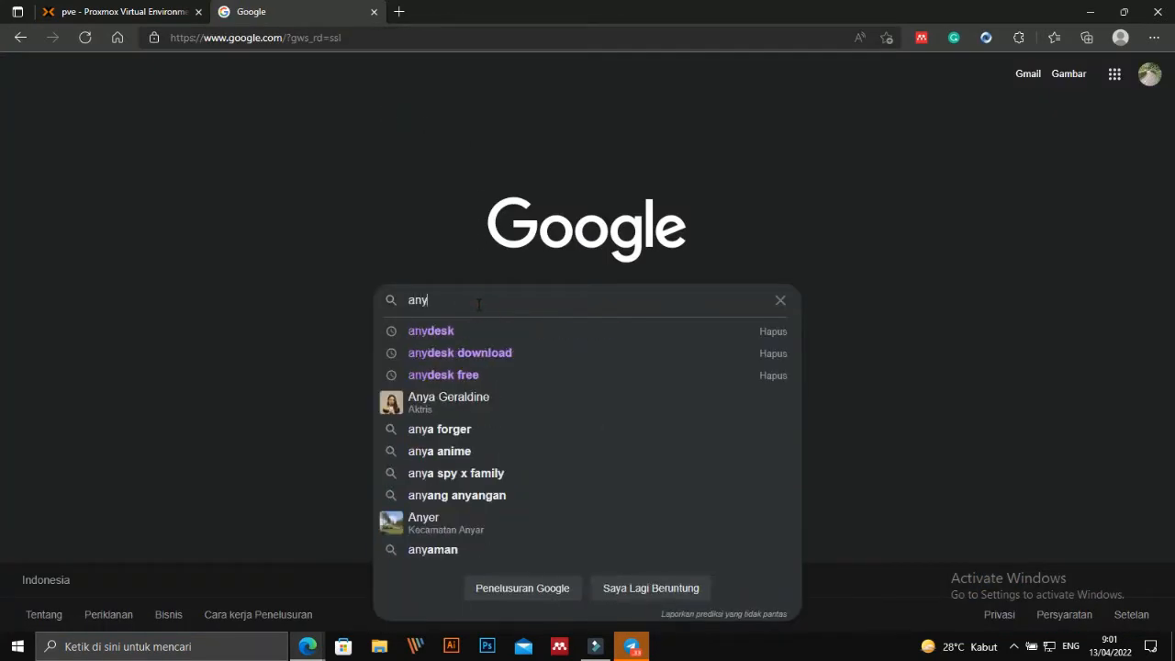
pyautogui.write('desk')
pyautogui.press('Down')
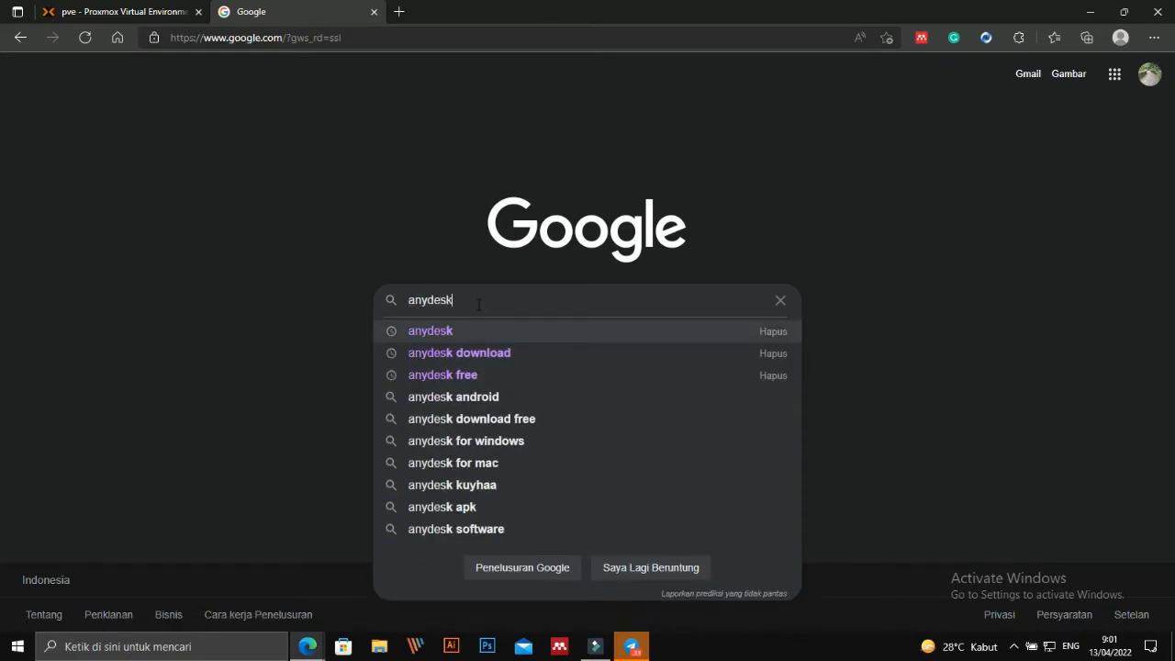
pyautogui.press('Return')
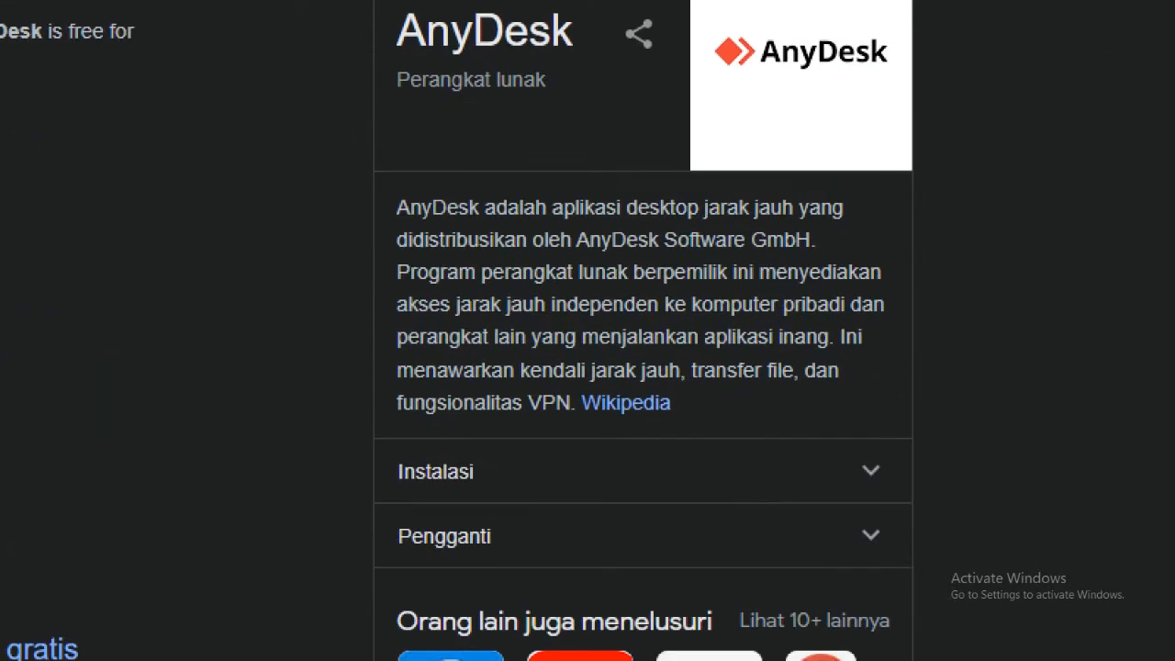
pyautogui.click(996, 437)
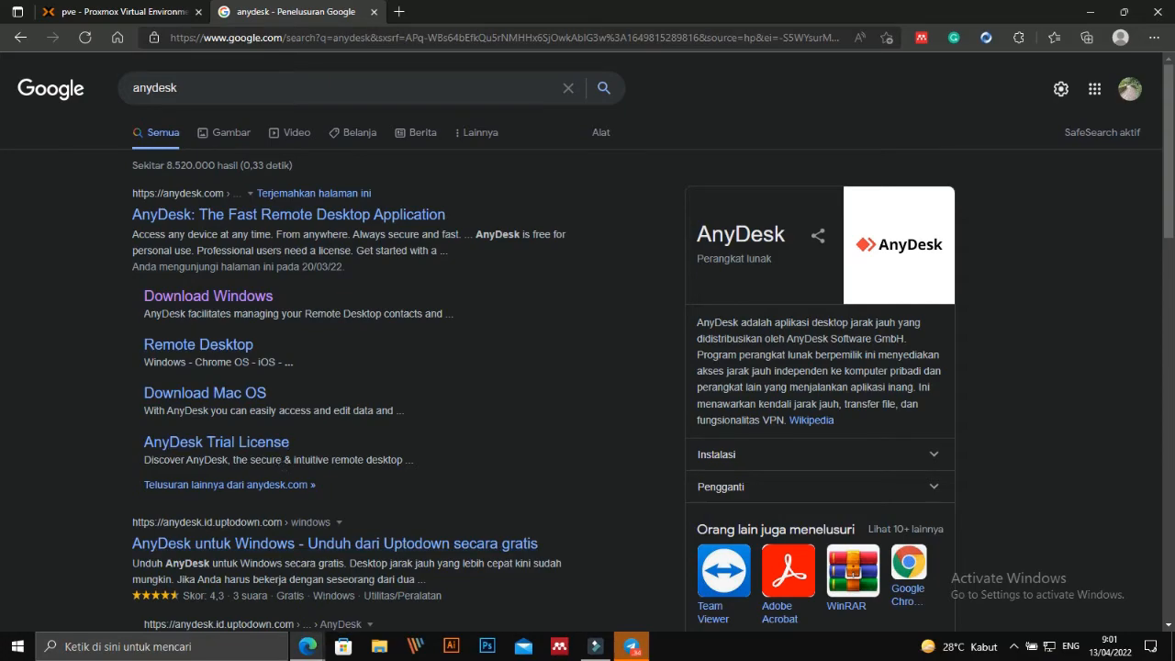
# View WSERVER's Server Manager dashboard in the noVNC console, then open a fresh Edge tab.
pyautogui.moveTo(308, 646)
pyautogui.click(375, 574)
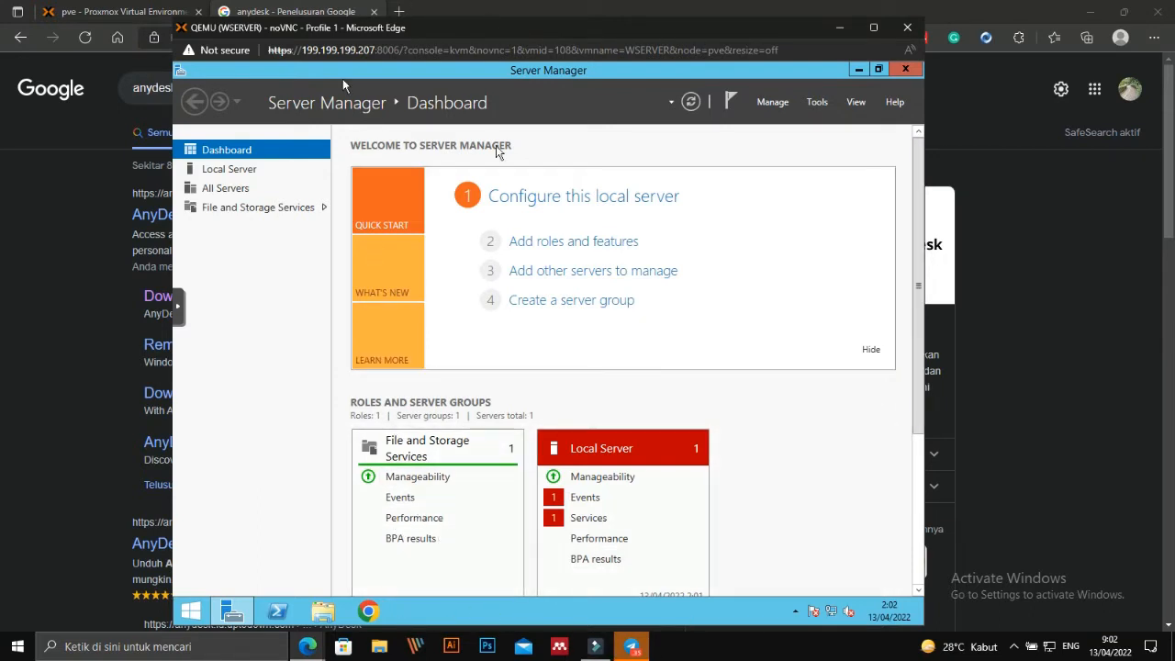
pyautogui.click(466, 12)
pyautogui.click(399, 12)
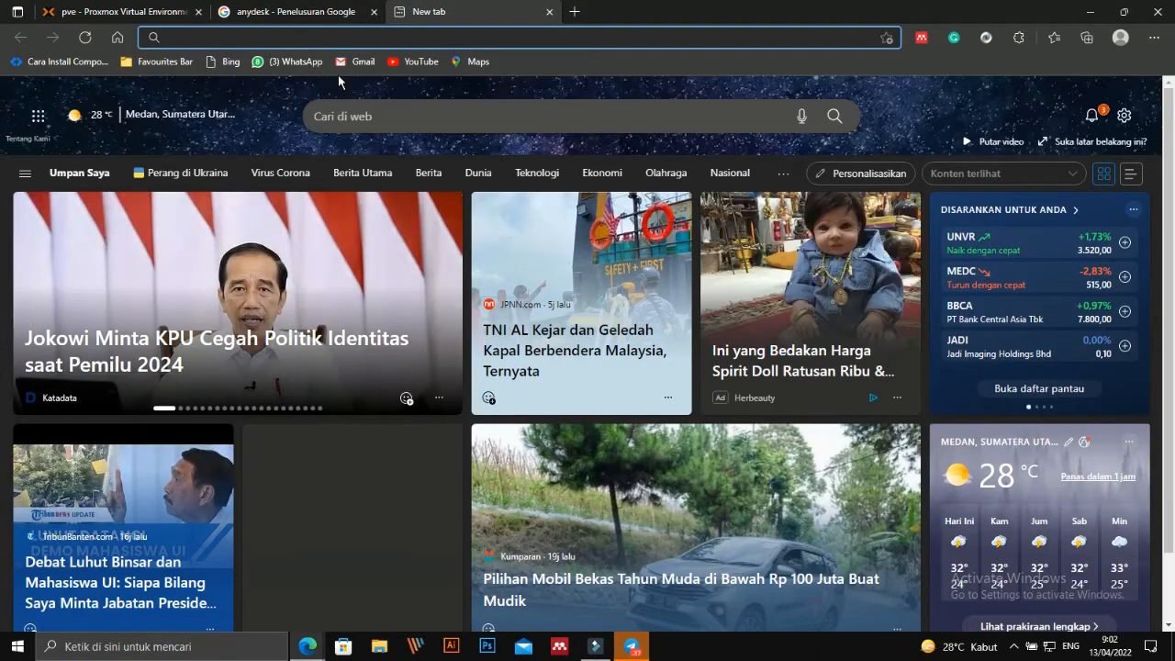
# Load google.com and search for 'download anydesk'.
pyautogui.write('google.com/?gws_rd=ssl')
pyautogui.press('Return')
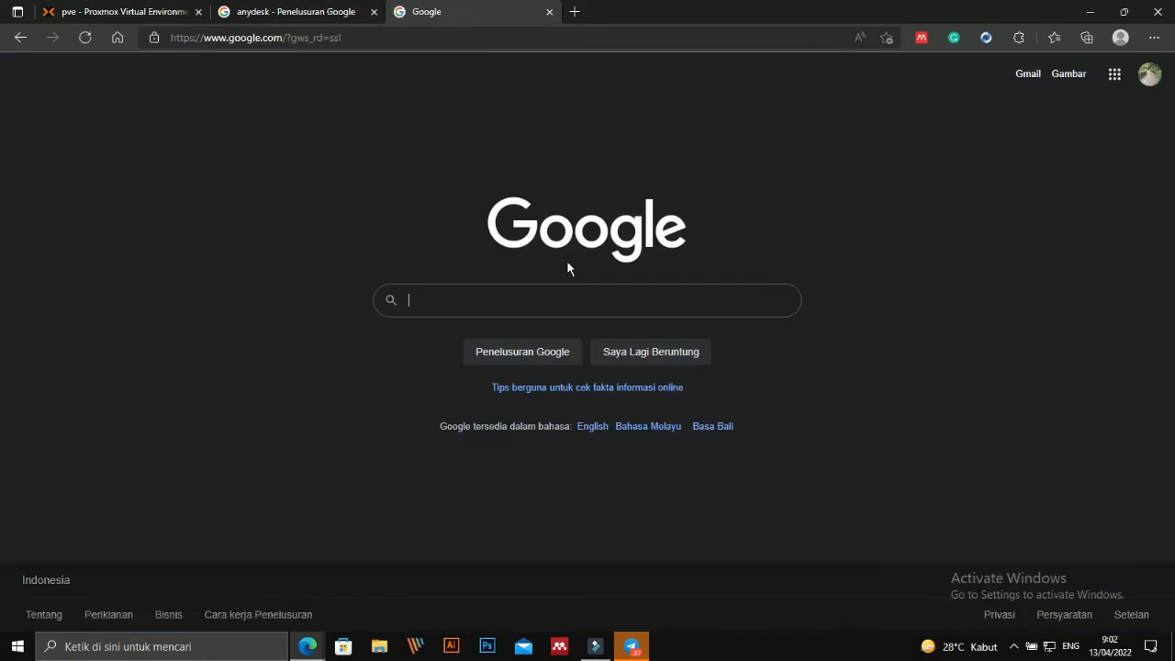
pyautogui.write('download')
pyautogui.press('Down')
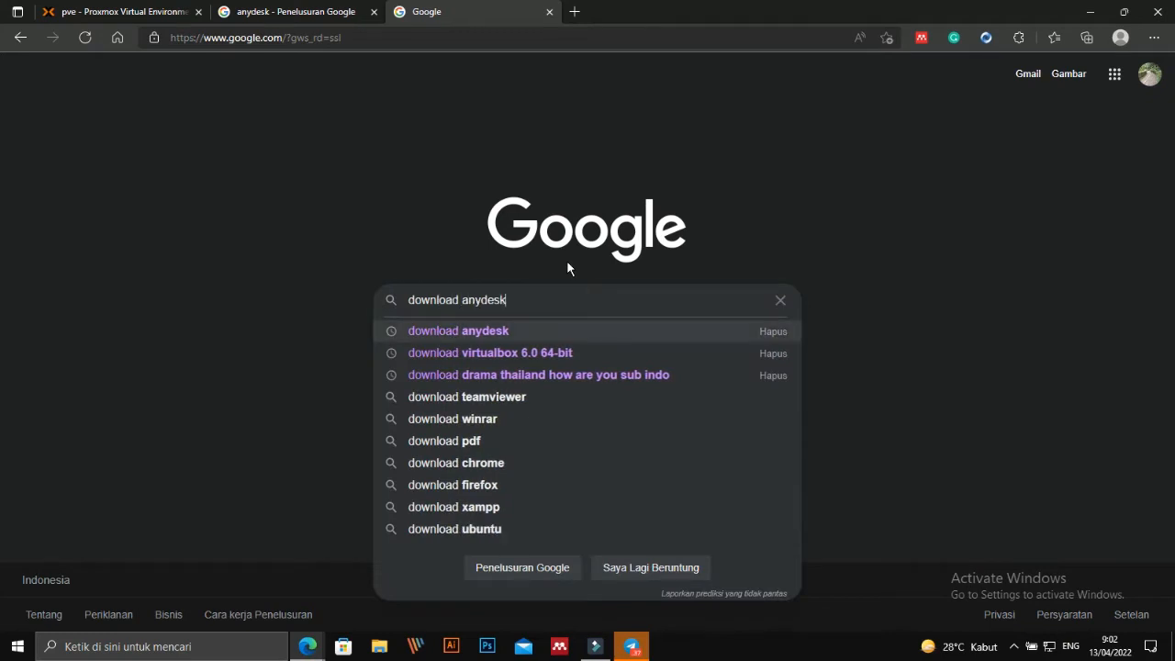
pyautogui.press('Return')
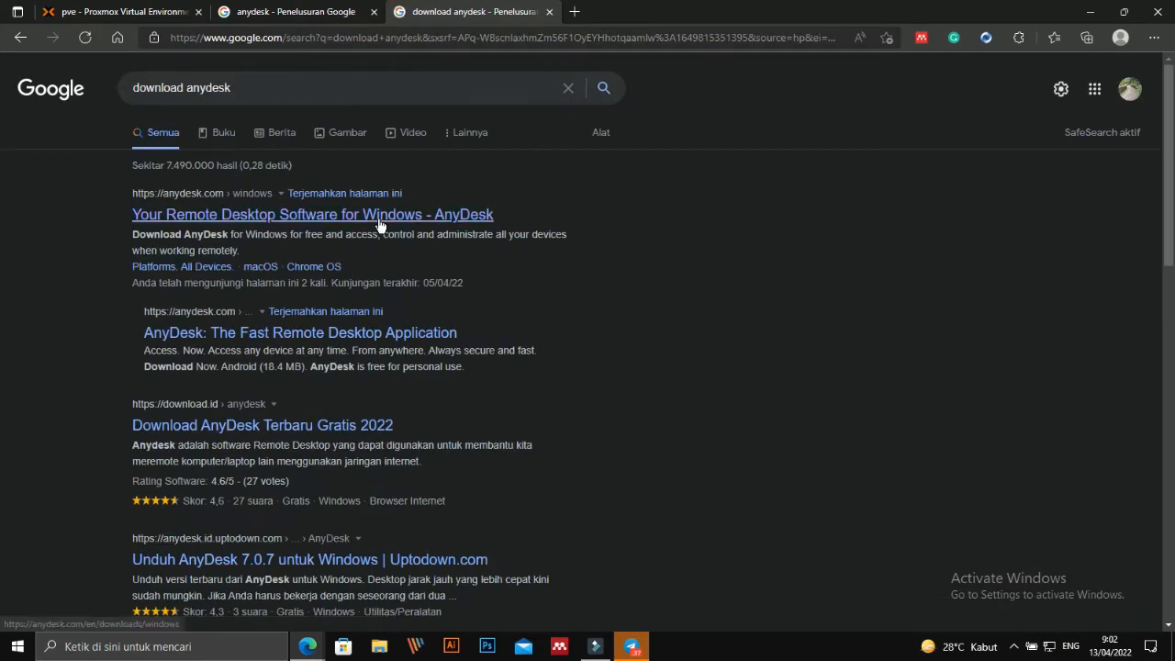
# Download the AnyDesk Windows installer, AnyDesk (2).exe (3.7 MB), from anydesk.com.
pyautogui.click(379, 220)
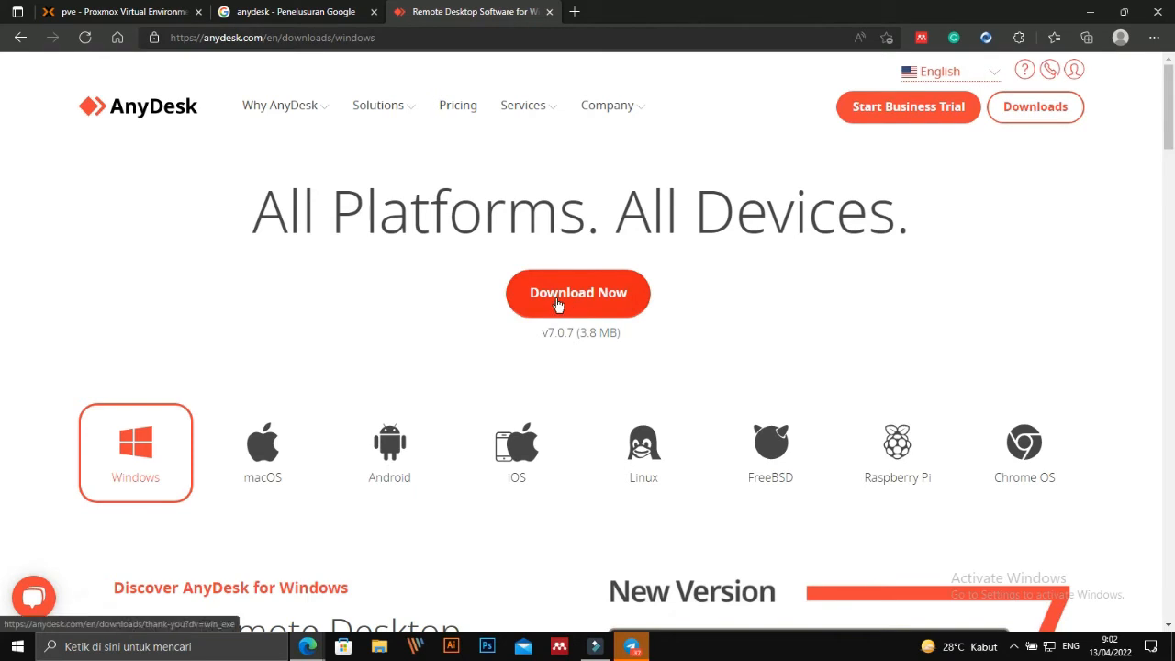
pyautogui.click(557, 305)
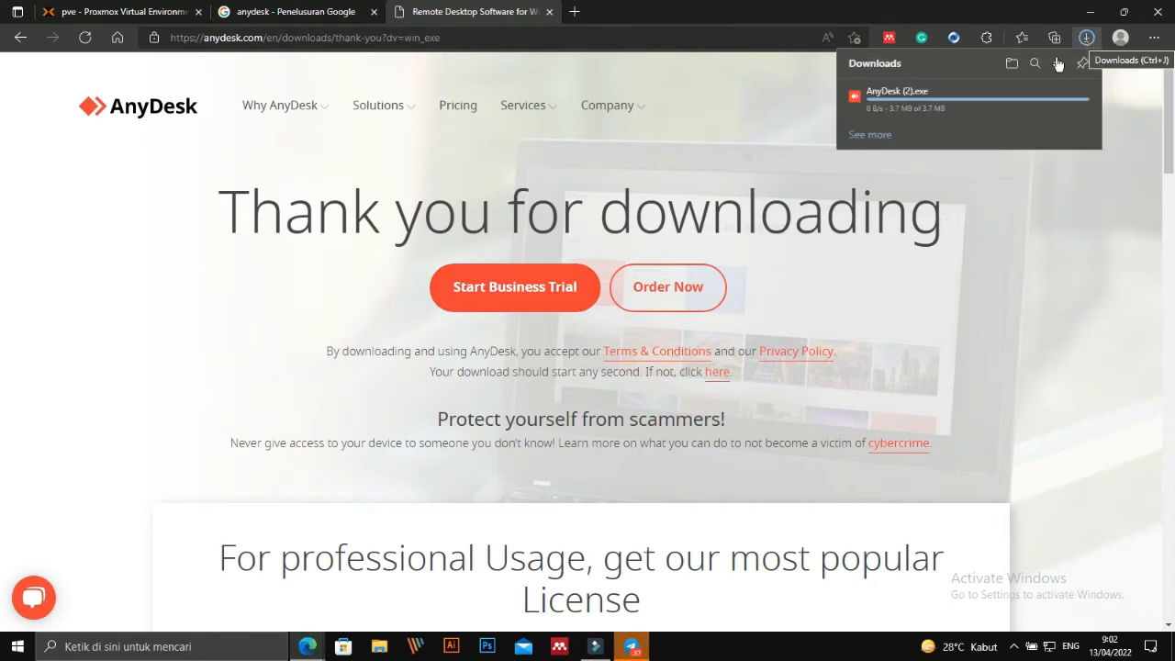
pyautogui.hotkey('ctrl', '1')
pyautogui.click(1038, 21)
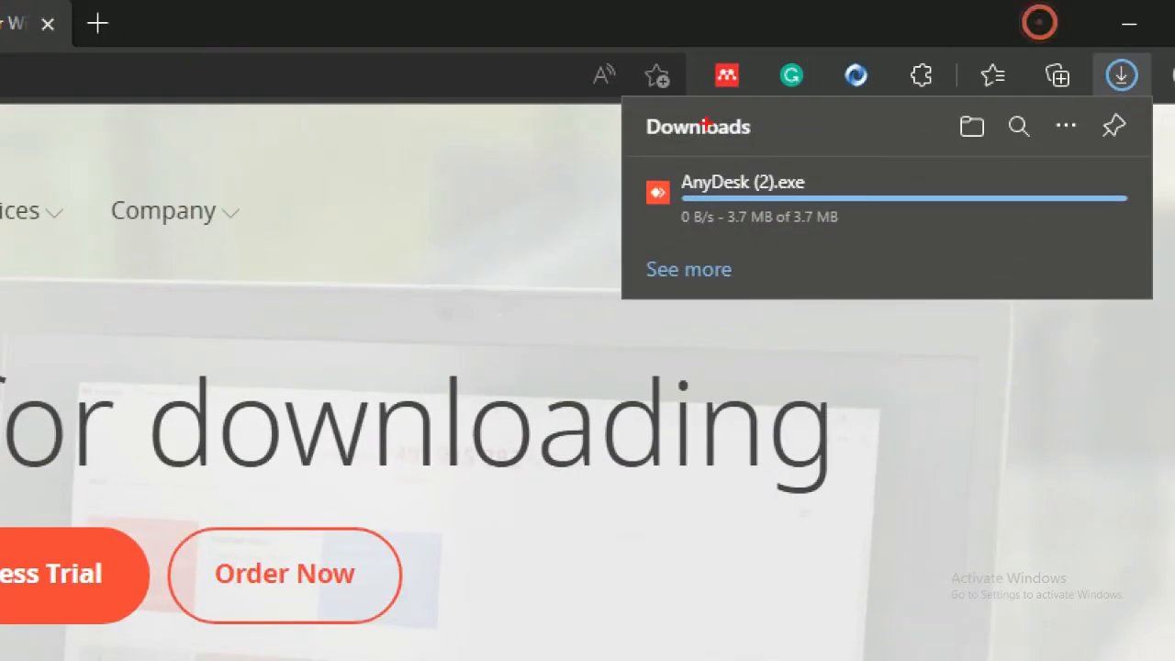
pyautogui.moveTo(592, 157)
pyautogui.mouseDown()
pyautogui.moveTo(685, 143)
pyautogui.moveTo(613, 257)
pyautogui.moveTo(565, 153)
pyautogui.mouseUp()
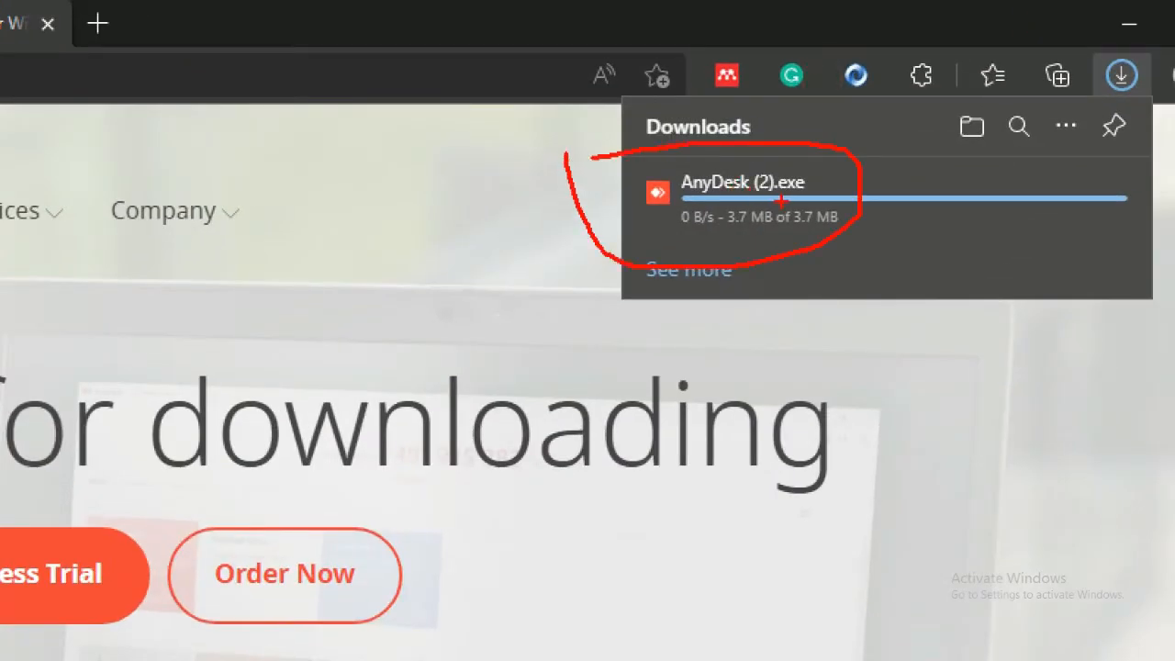
pyautogui.moveTo(780, 201); pyautogui.dragTo(749, 367)
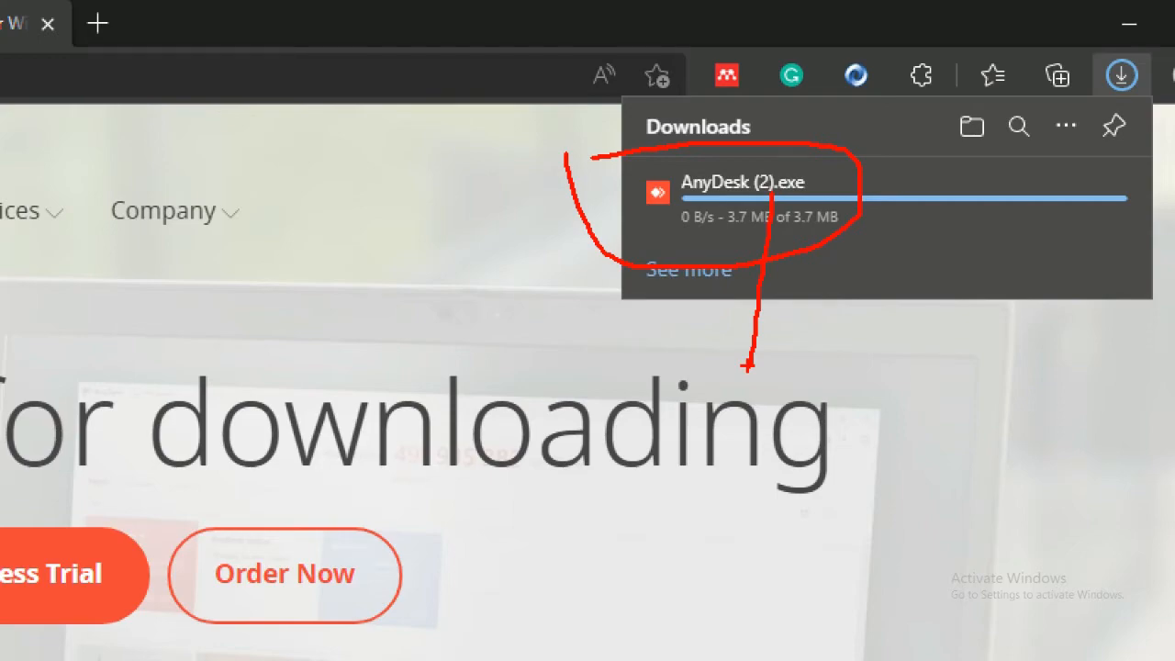
pyautogui.press('Escape')
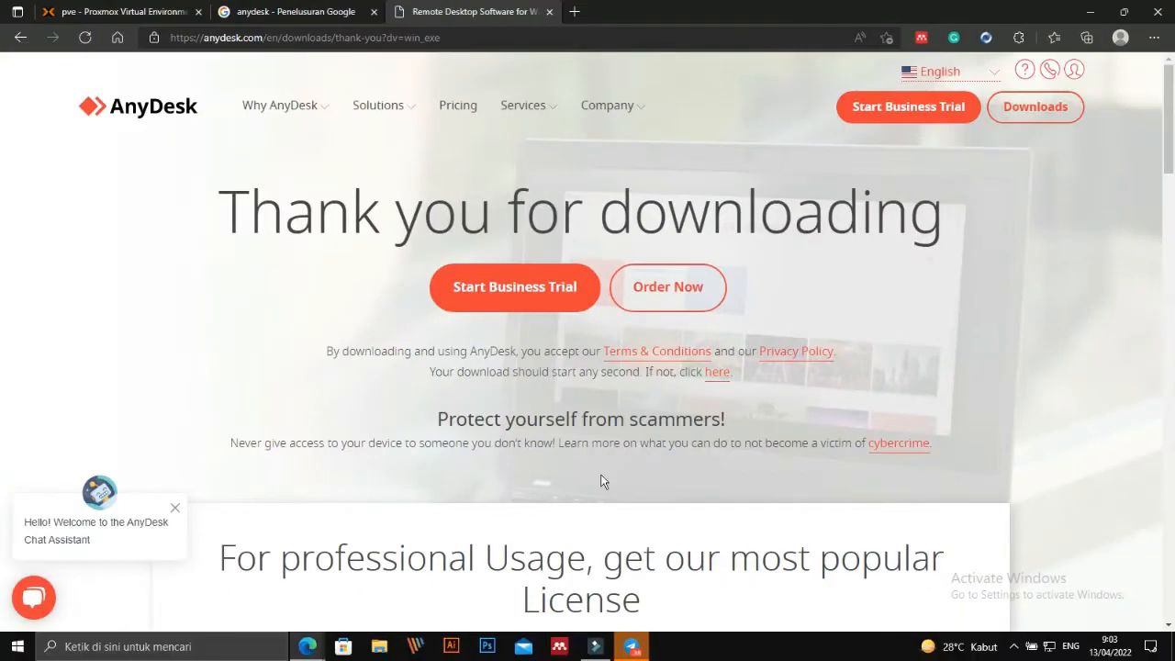
pyautogui.click(381, 647)
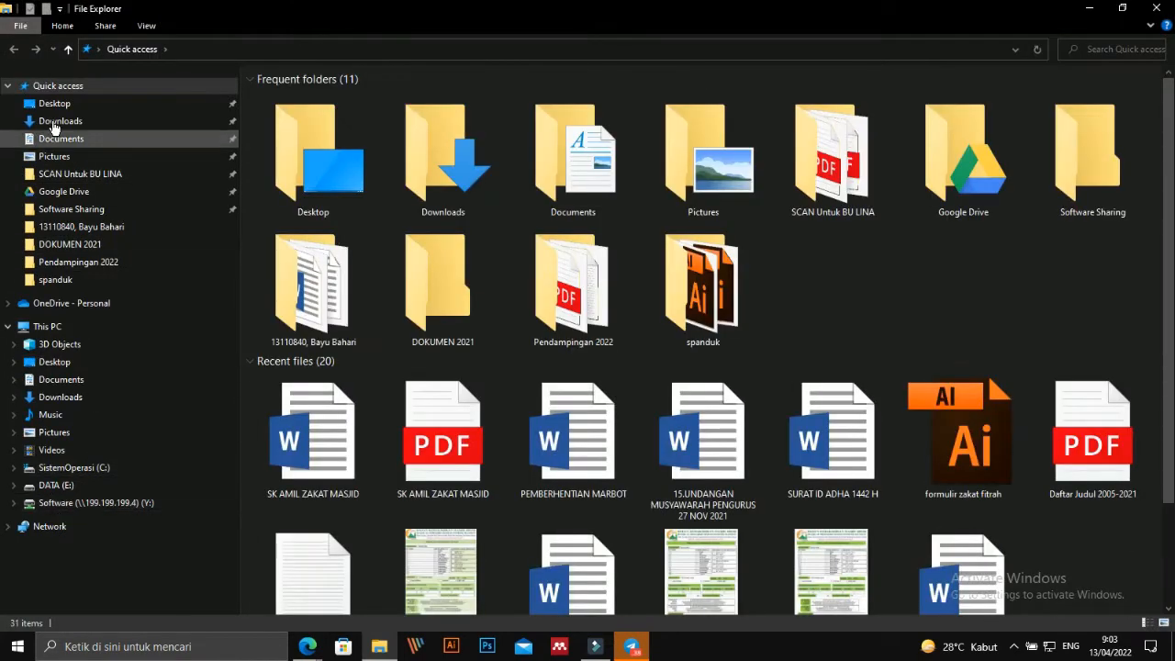
# Run the downloaded AnyDesk (2) application from the Downloads folder.
pyautogui.click(64, 127)
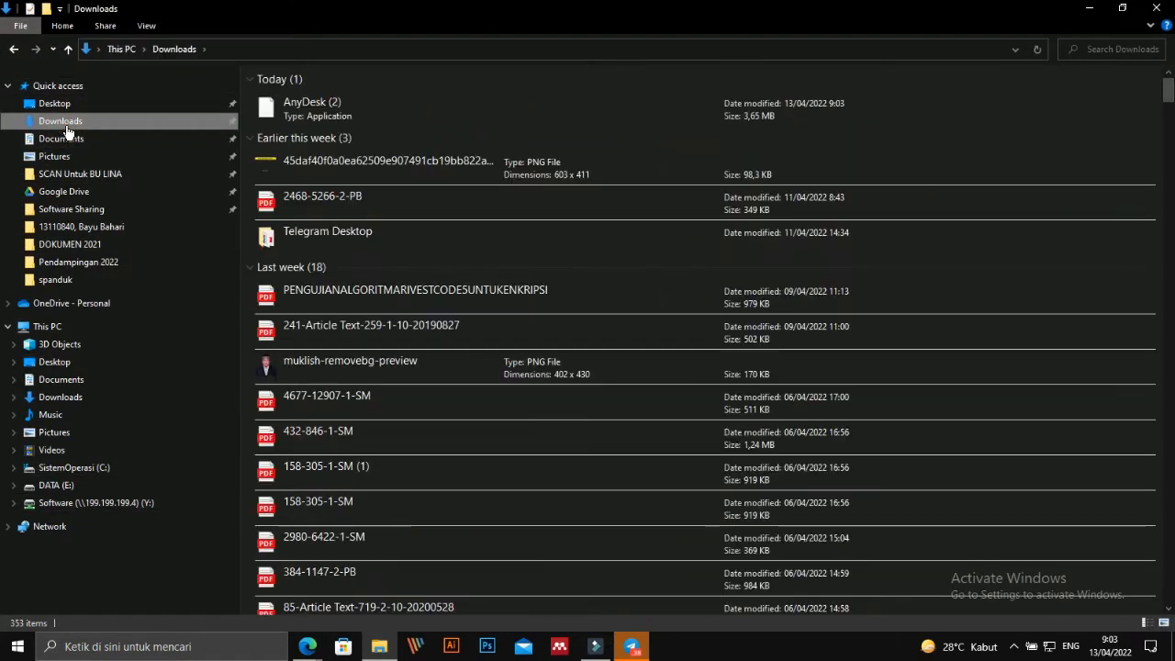
pyautogui.click(341, 103)
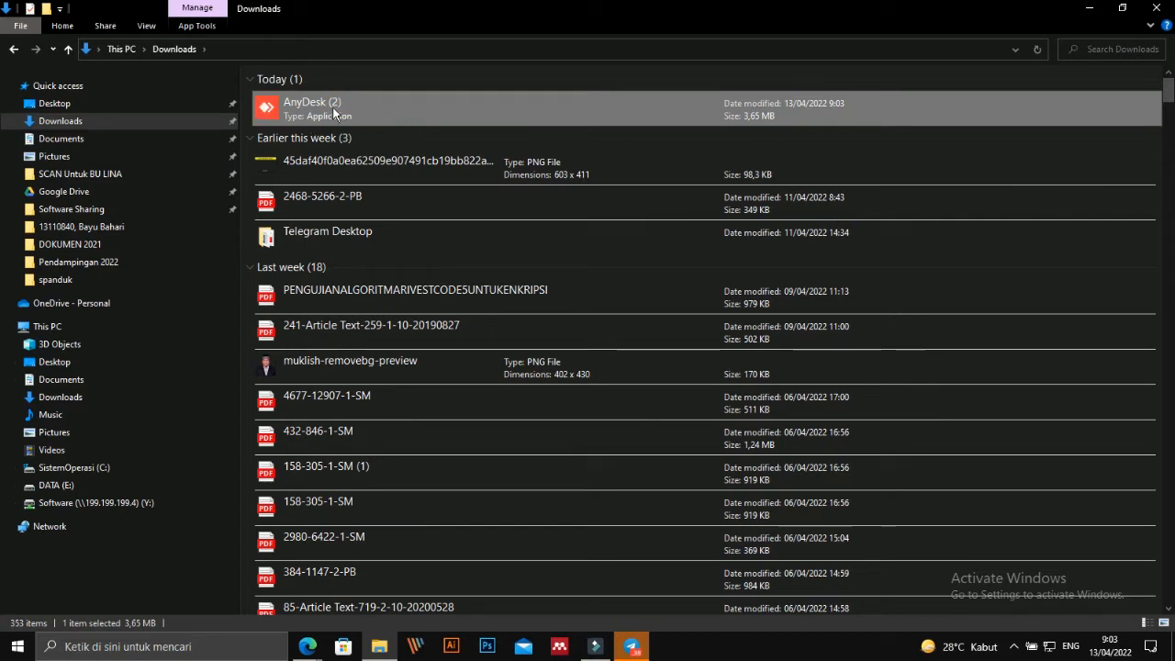
pyautogui.doubleClick(333, 110)
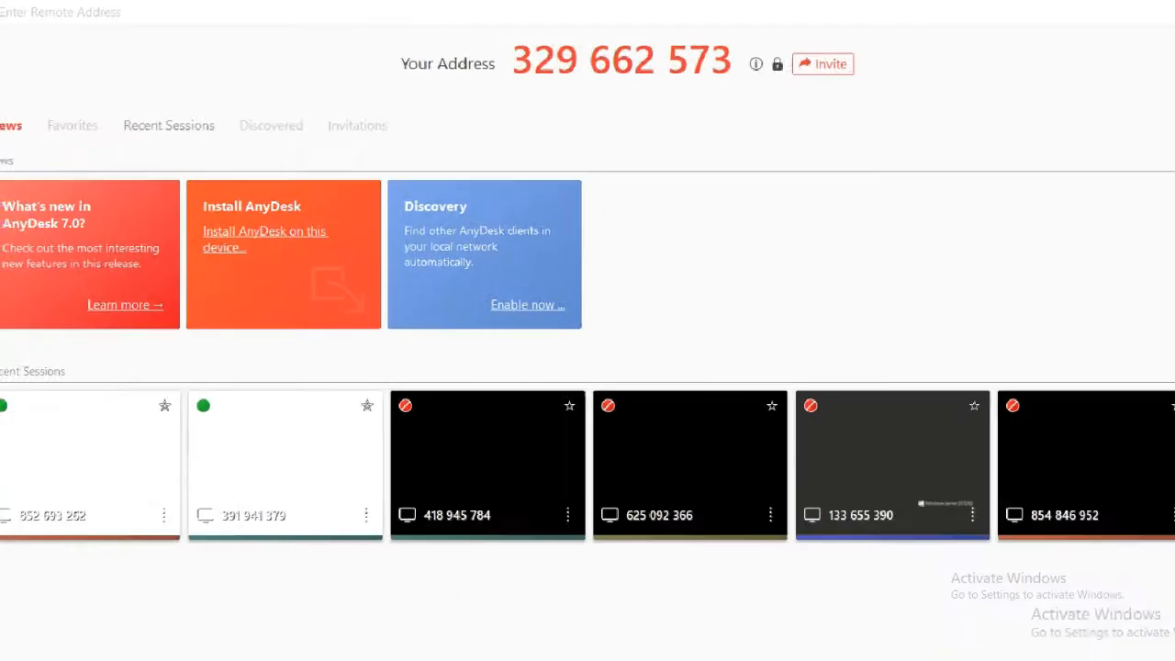
# Choose 'Install AnyDesk on this device' from the AnyDesk news tiles.
pyautogui.moveTo(404, 47)
pyautogui.mouseDown()
pyautogui.moveTo(660, 19)
pyautogui.moveTo(740, 59)
pyautogui.moveTo(666, 117)
pyautogui.moveTo(495, 117)
pyautogui.moveTo(490, 32)
pyautogui.mouseUp()
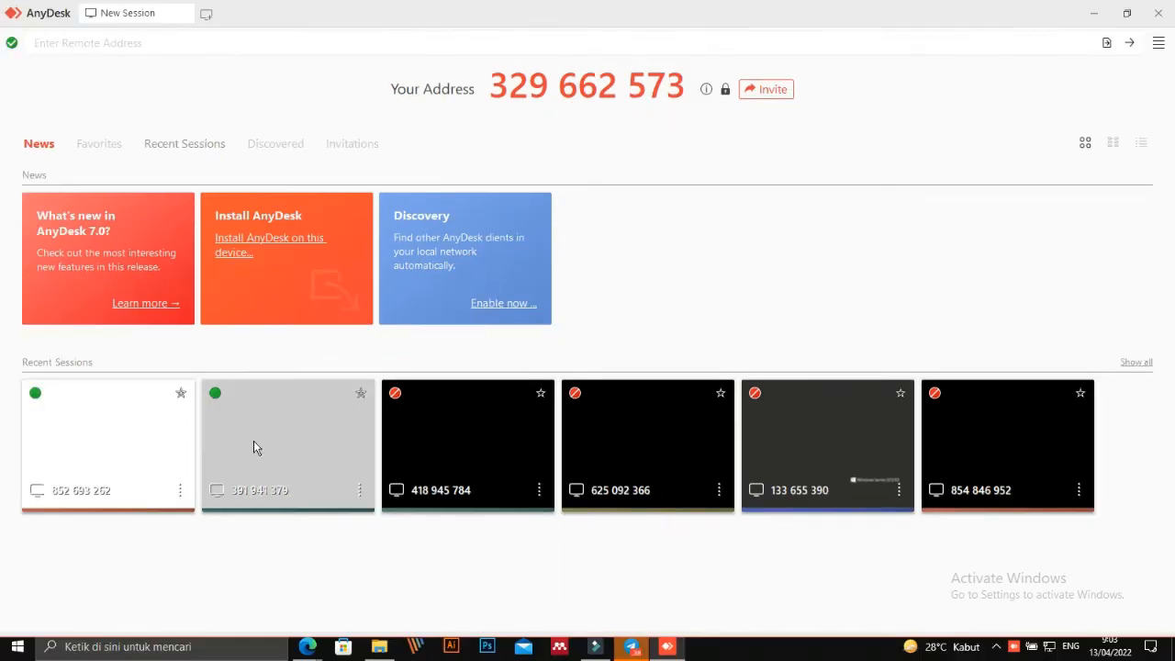
pyautogui.hotkey('ctrl', '1')
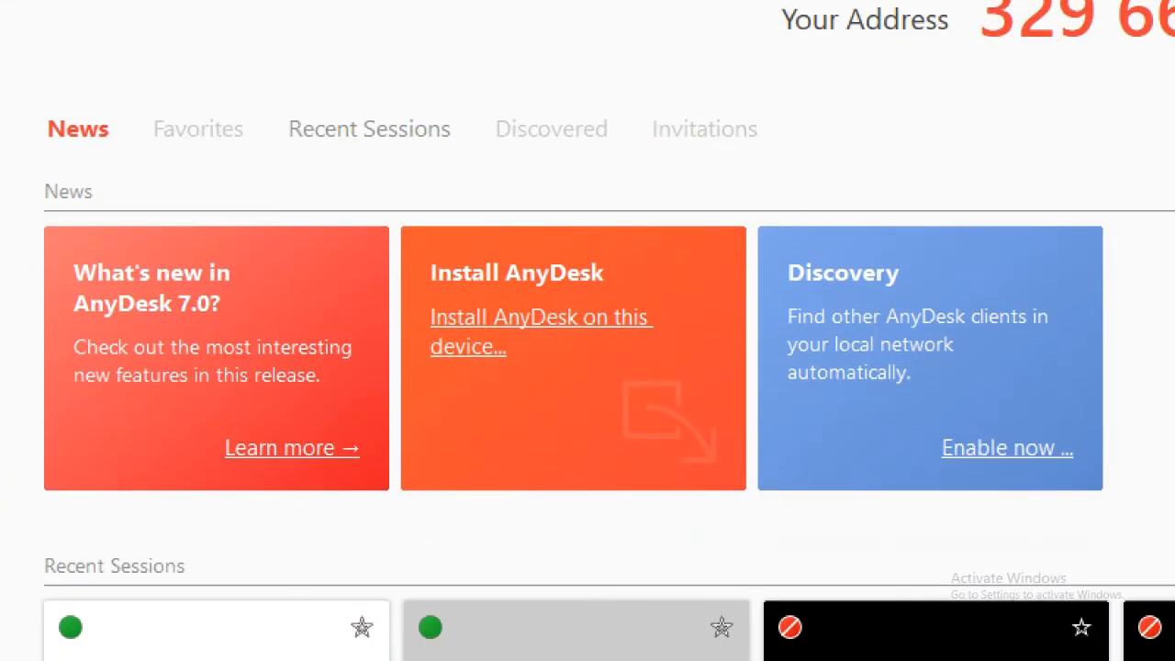
pyautogui.click(61, 158)
pyautogui.moveTo(87, 245); pyautogui.dragTo(250, 226)
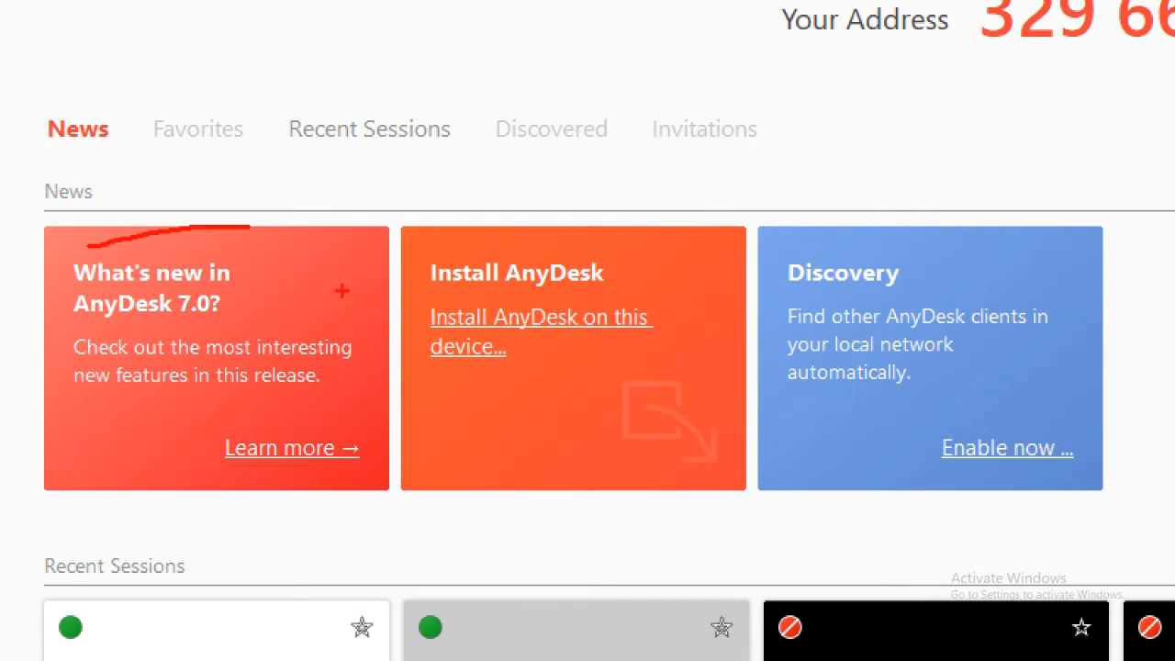
pyautogui.moveTo(506, 237); pyautogui.dragTo(661, 237)
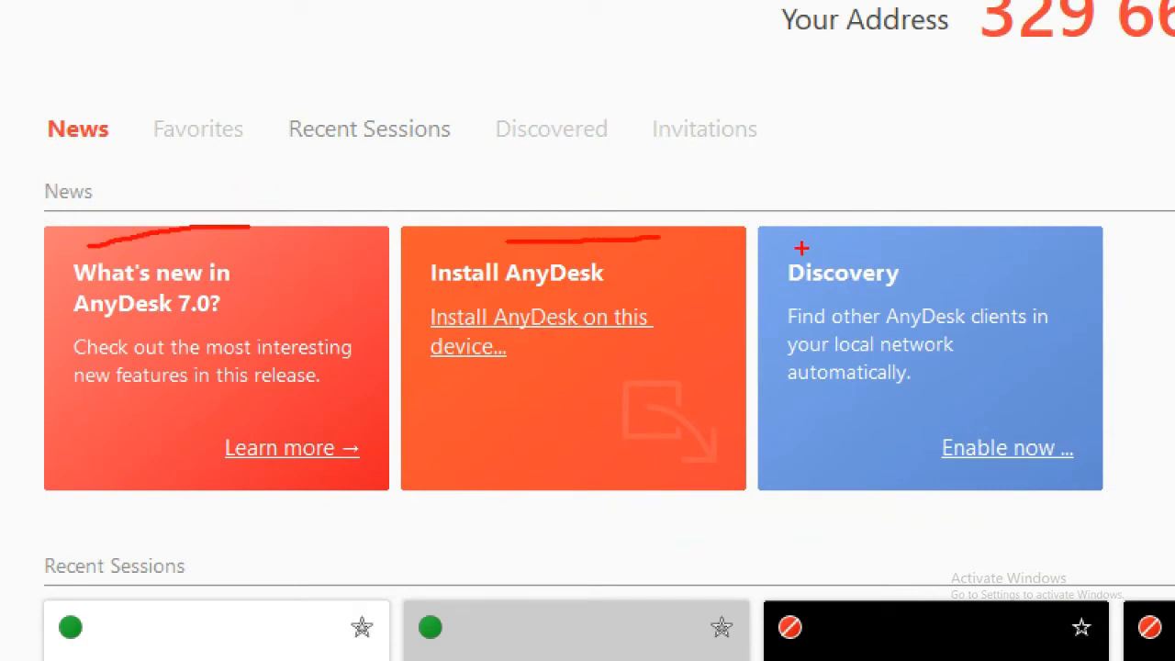
pyautogui.moveTo(800, 248); pyautogui.dragTo(907, 232)
pyautogui.press('Escape')
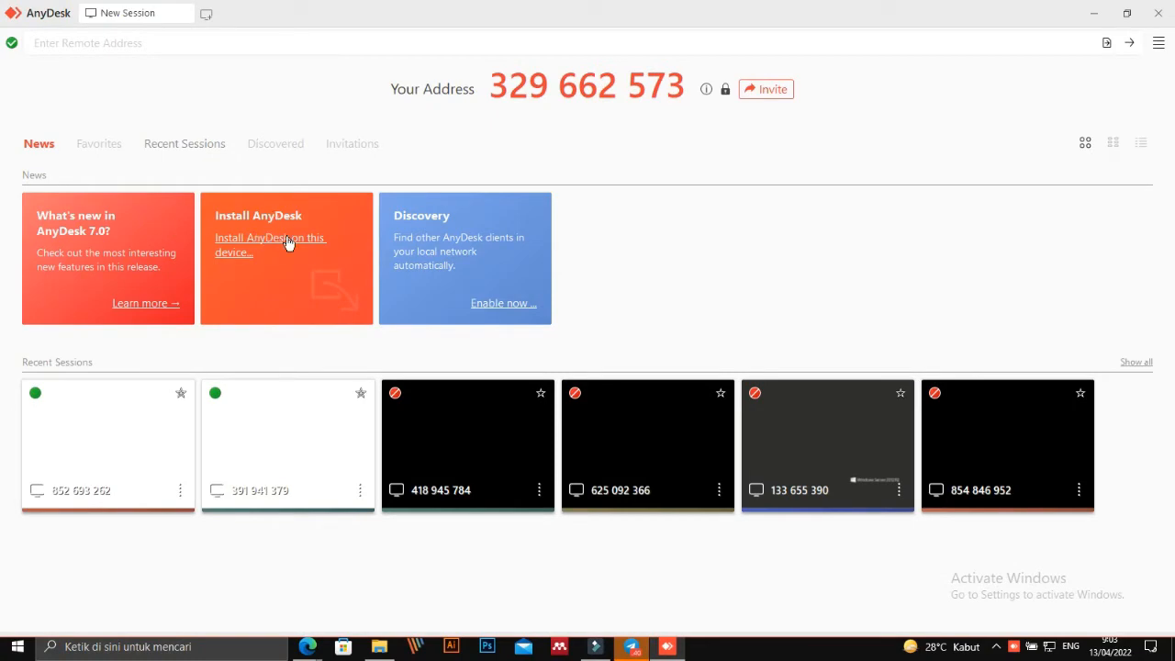
pyautogui.hotkey('ctrl', '1')
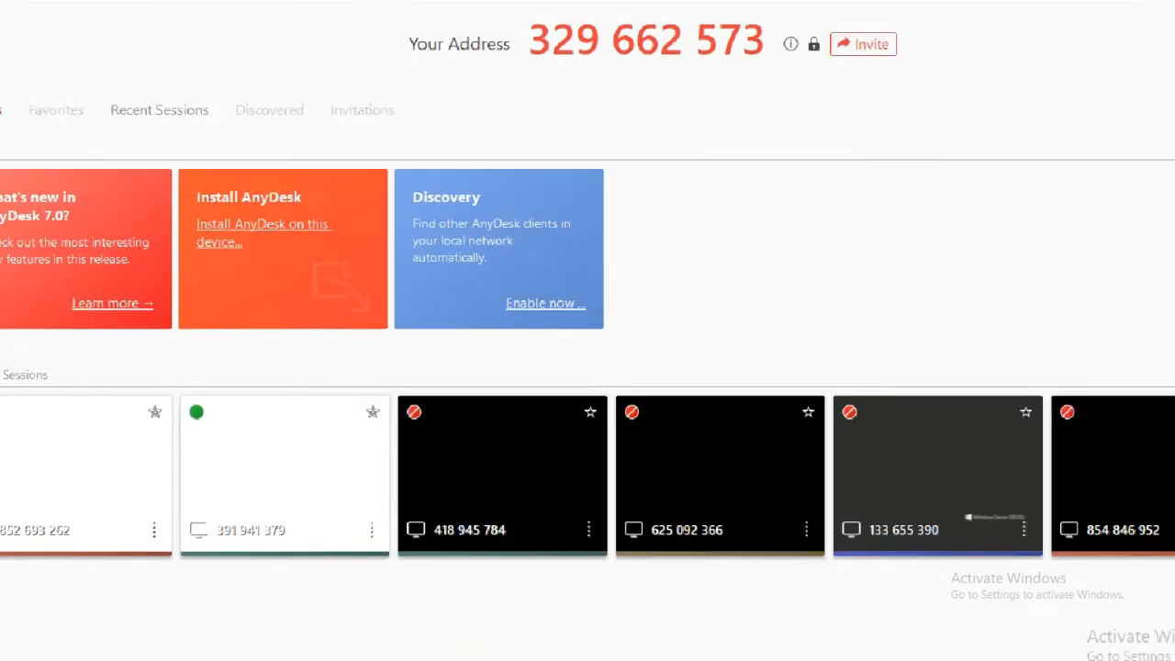
pyautogui.scroll(-6, 302, 307)
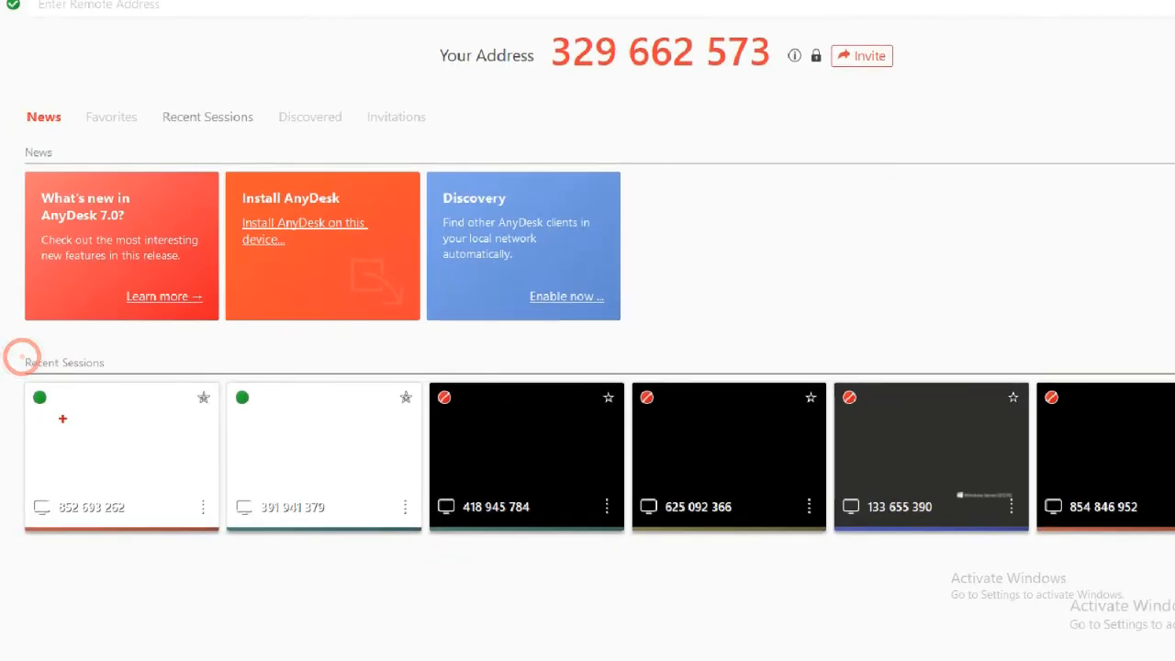
pyautogui.moveTo(21, 359)
pyautogui.mouseDown()
pyautogui.moveTo(321, 330)
pyautogui.moveTo(1121, 314)
pyautogui.moveTo(997, 551)
pyautogui.moveTo(110, 591)
pyautogui.moveTo(1, 470)
pyautogui.moveTo(14, 422)
pyautogui.mouseUp()
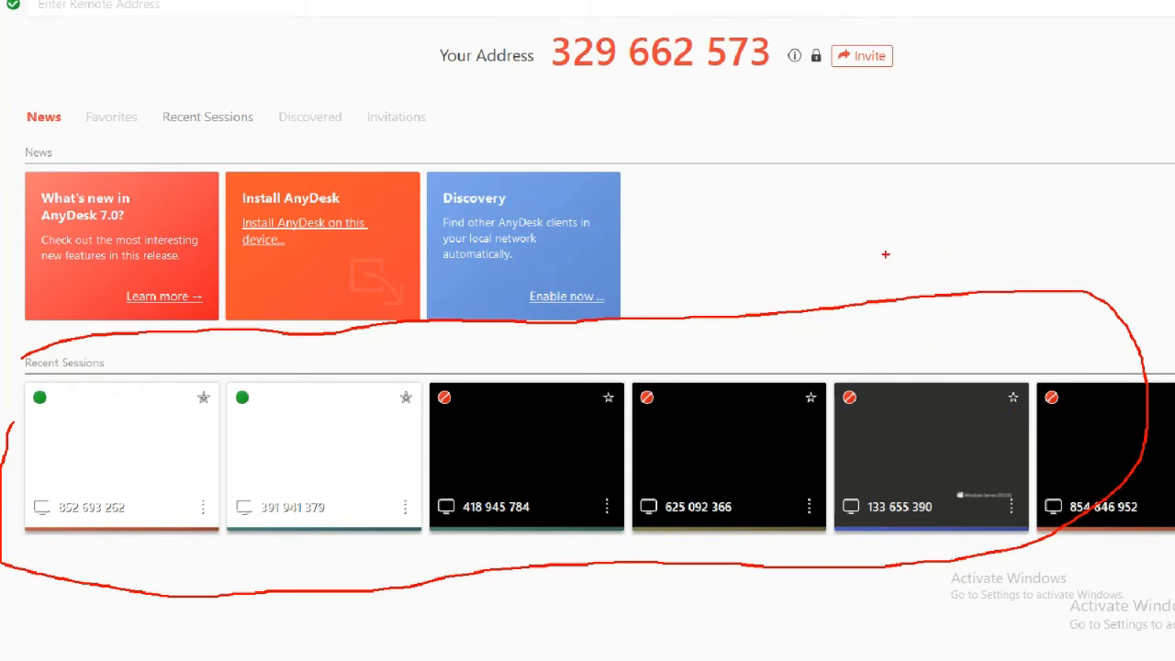
pyautogui.press('Escape')
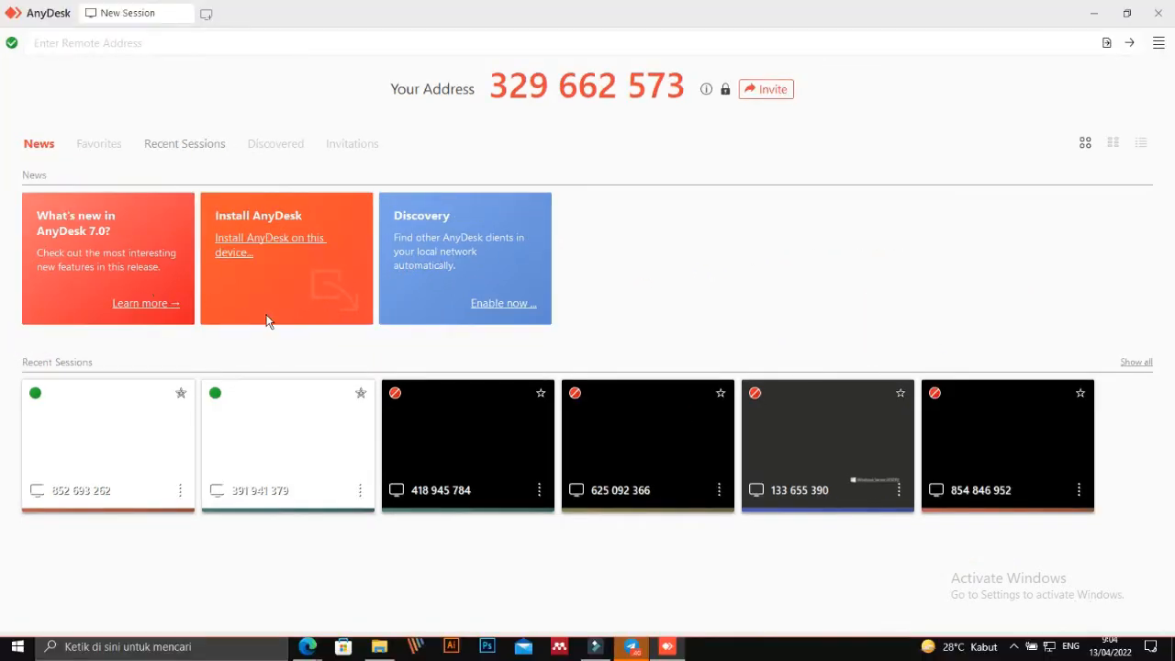
pyautogui.click(276, 243)
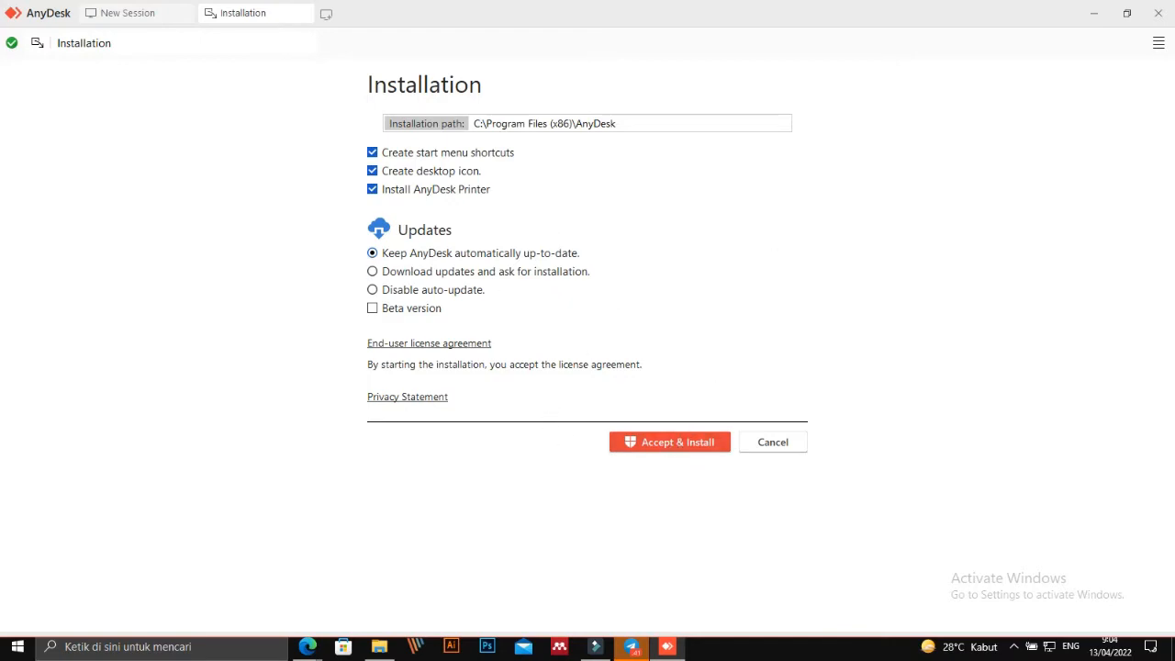
# Install AnyDesk to C:\Program Files (x86)\AnyDesk with the default options using Accept & Install.
pyautogui.hotkey('ctrl', '1')
pyautogui.click(432, 25)
pyautogui.moveTo(307, 223)
pyautogui.mouseDown()
pyautogui.moveTo(820, 196)
pyautogui.moveTo(773, 292)
pyautogui.moveTo(378, 299)
pyautogui.moveTo(306, 226)
pyautogui.mouseUp()
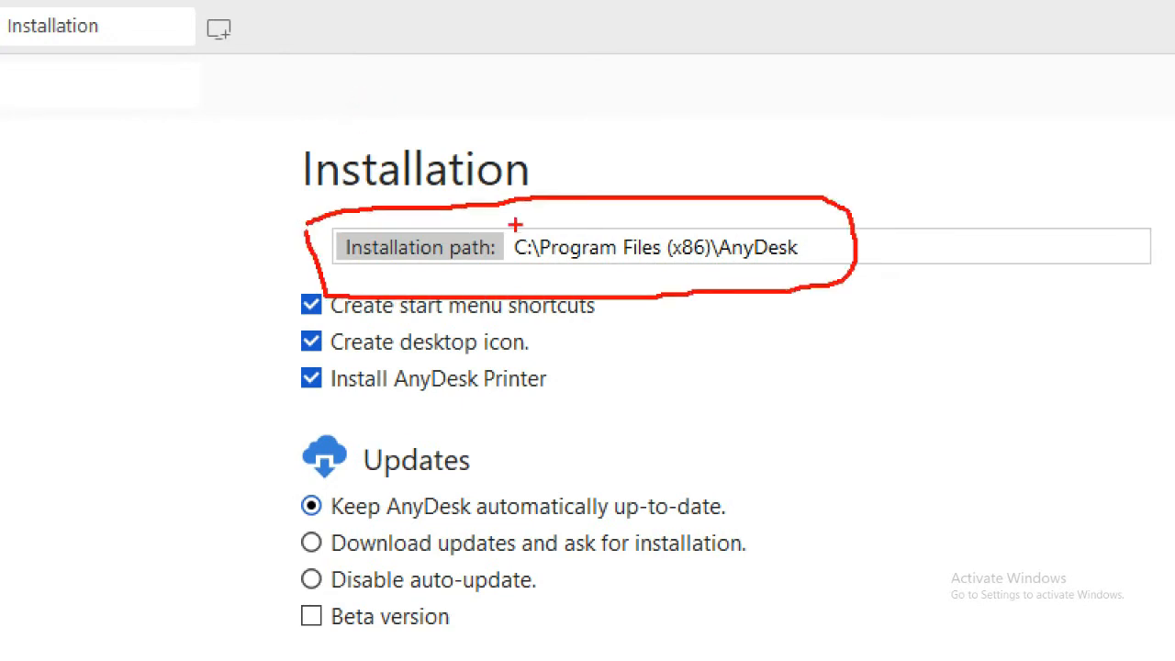
pyautogui.moveTo(528, 223); pyautogui.dragTo(560, 157)
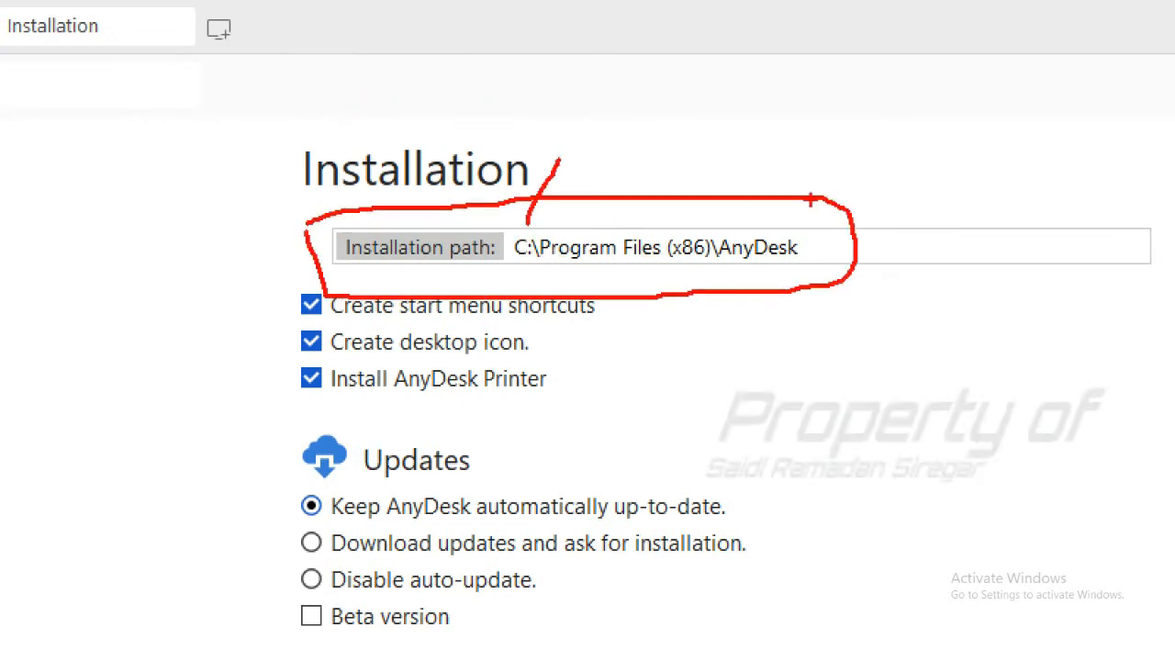
pyautogui.press('Escape')
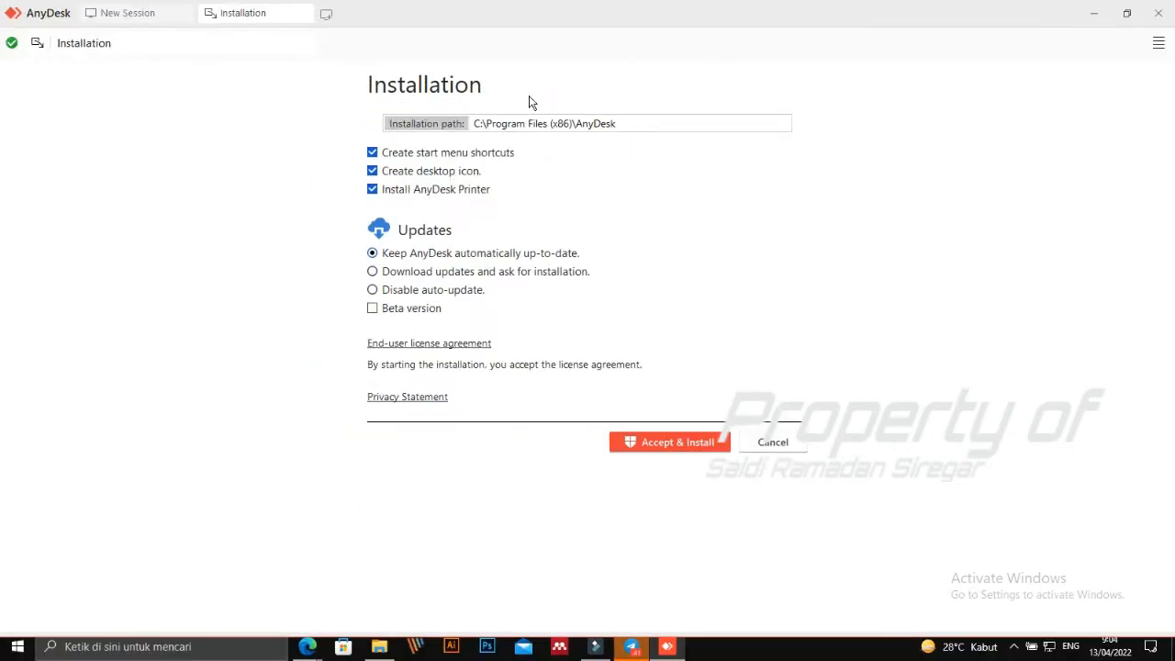
pyautogui.hotkey('ctrl', '1')
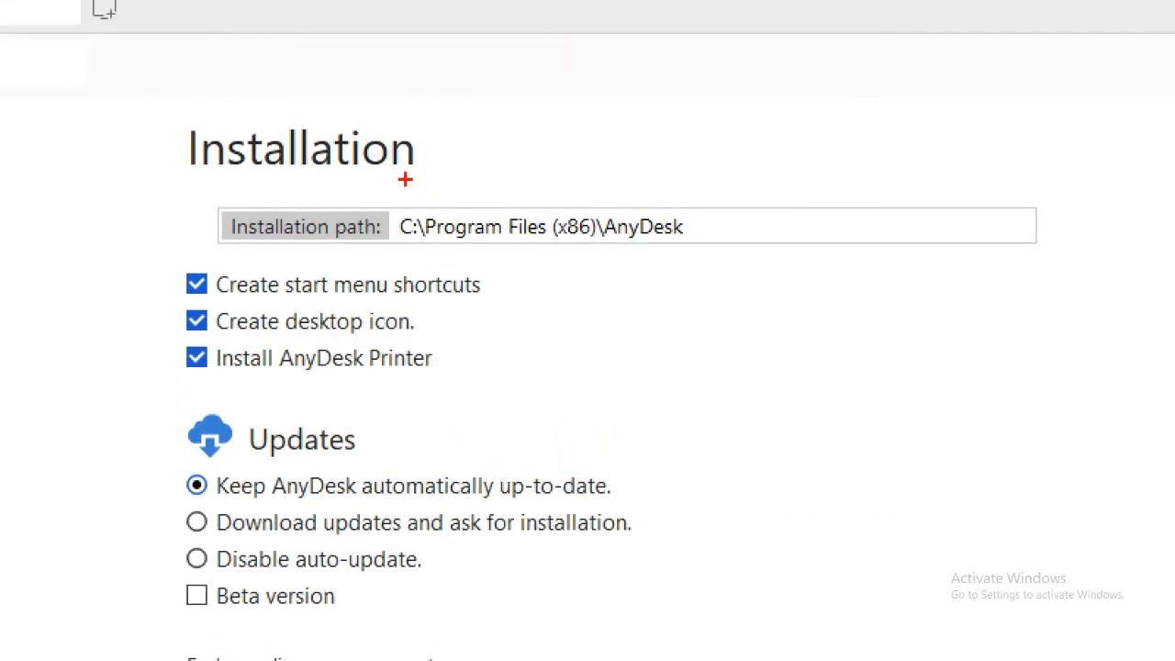
pyautogui.moveTo(406, 180)
pyautogui.mouseDown()
pyautogui.moveTo(551, 171)
pyautogui.moveTo(721, 234)
pyautogui.moveTo(456, 285)
pyautogui.mouseUp()
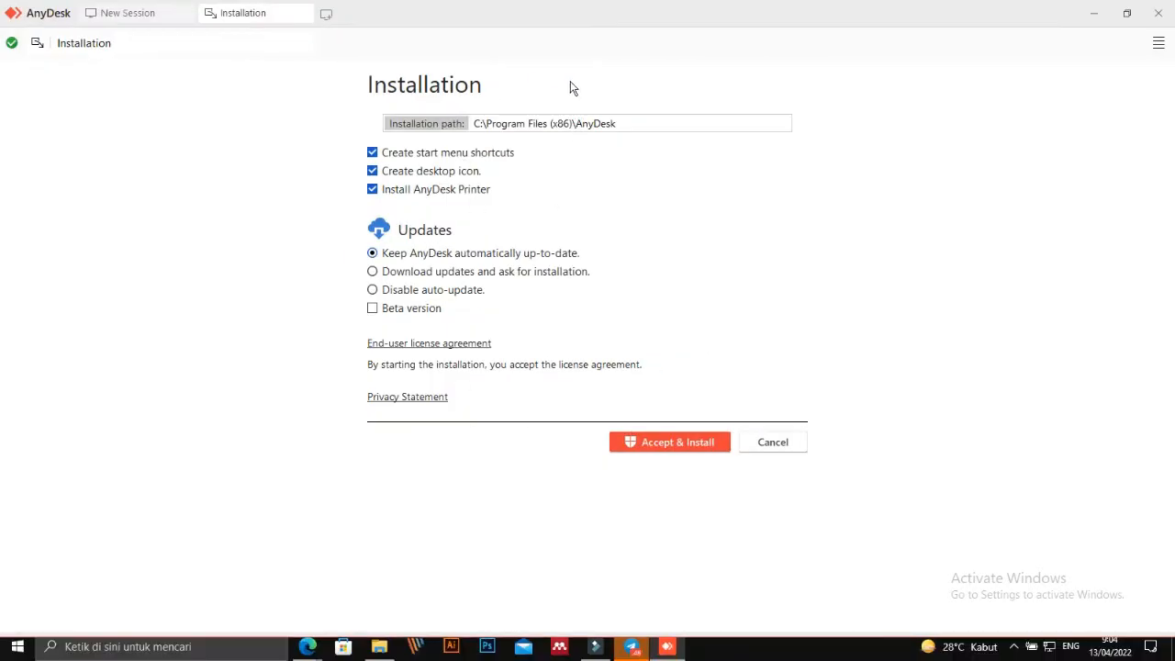
pyautogui.click(688, 444)
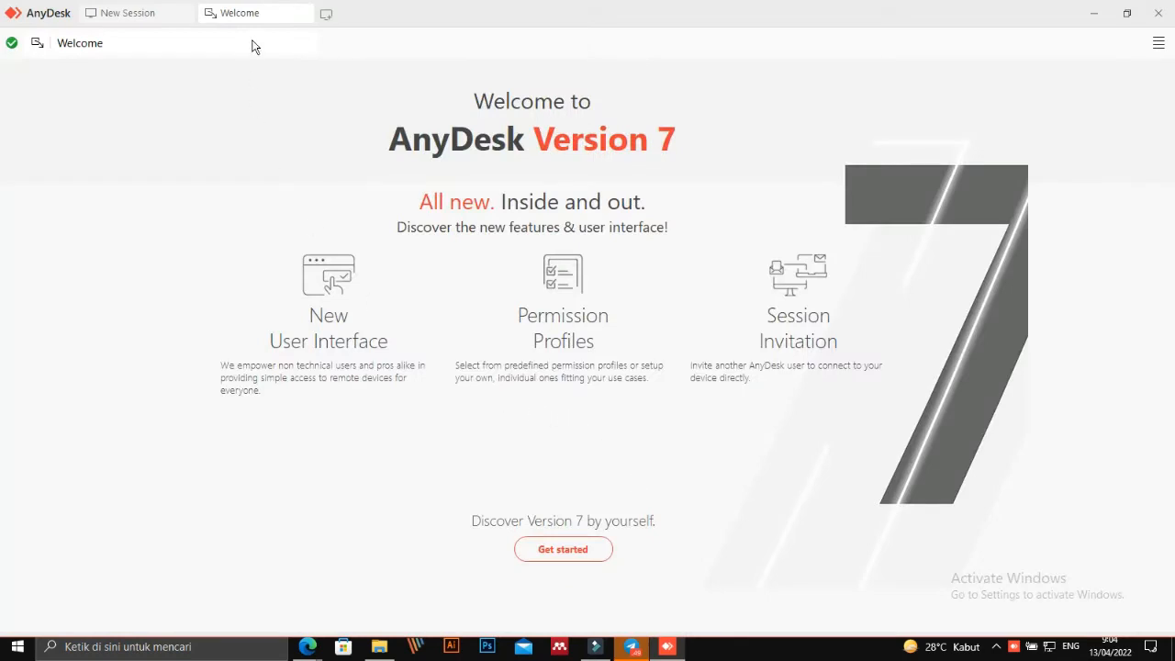
# Close AnyDesk and minimize Edge and File Explorer to reveal the desktop's AnyDesk shortcut.
pyautogui.click(119, 13)
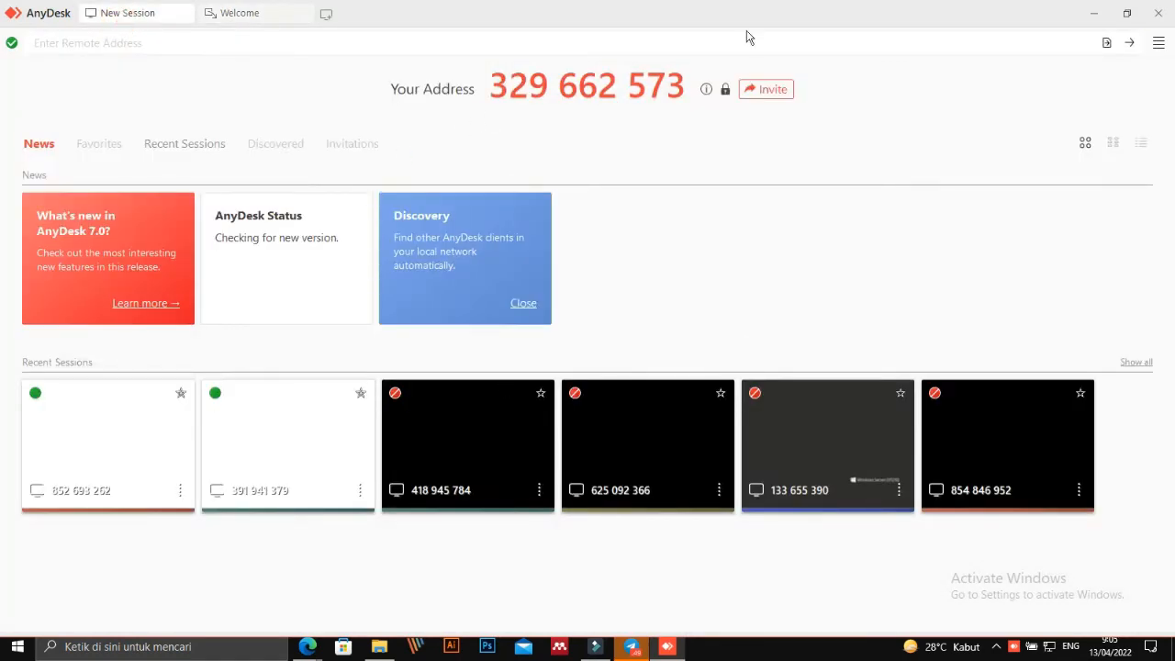
pyautogui.click(1159, 13)
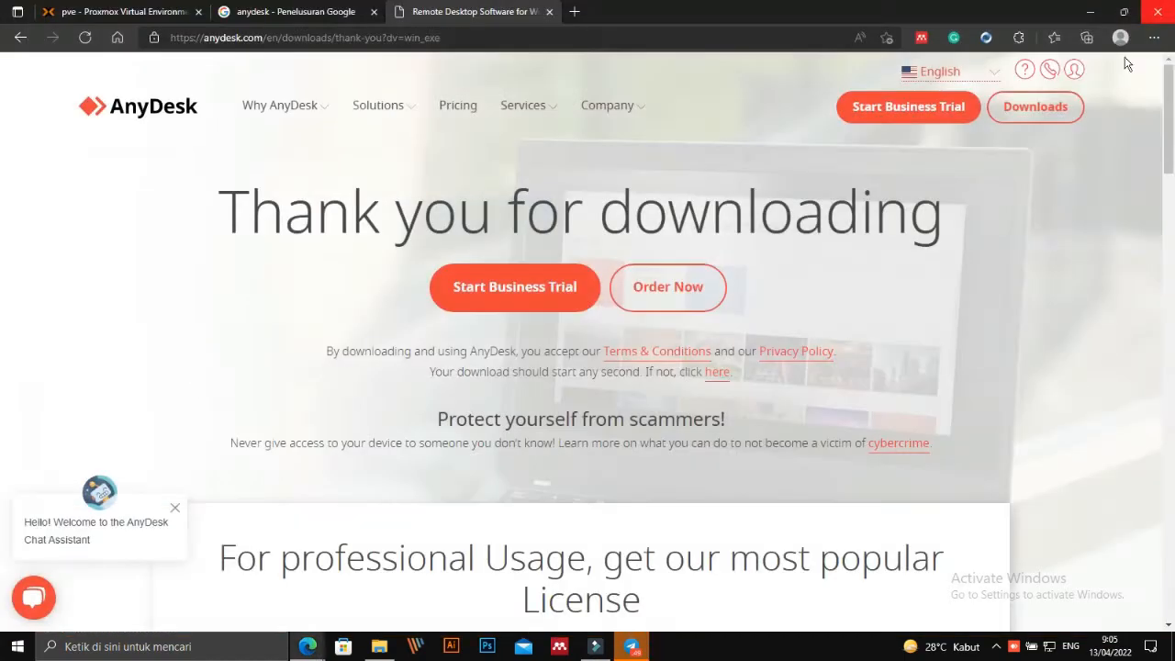
pyautogui.click(1097, 17)
pyautogui.click(1092, 13)
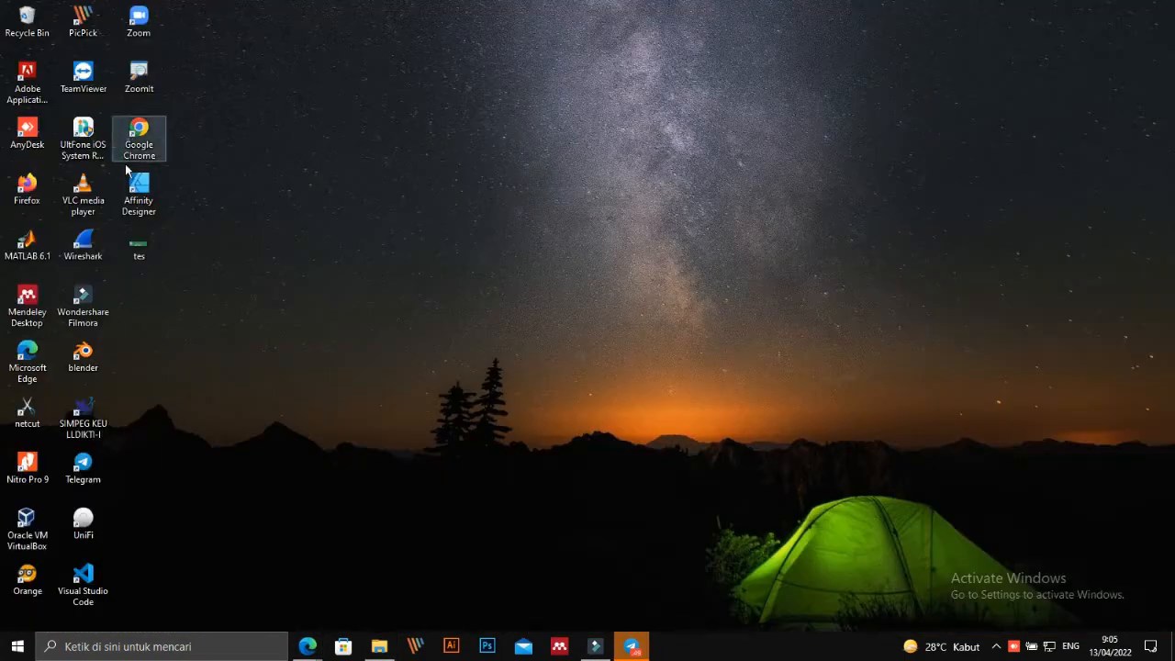
pyautogui.hotkey('ctrl', '4')
pyautogui.hotkey('ctrl', '2')
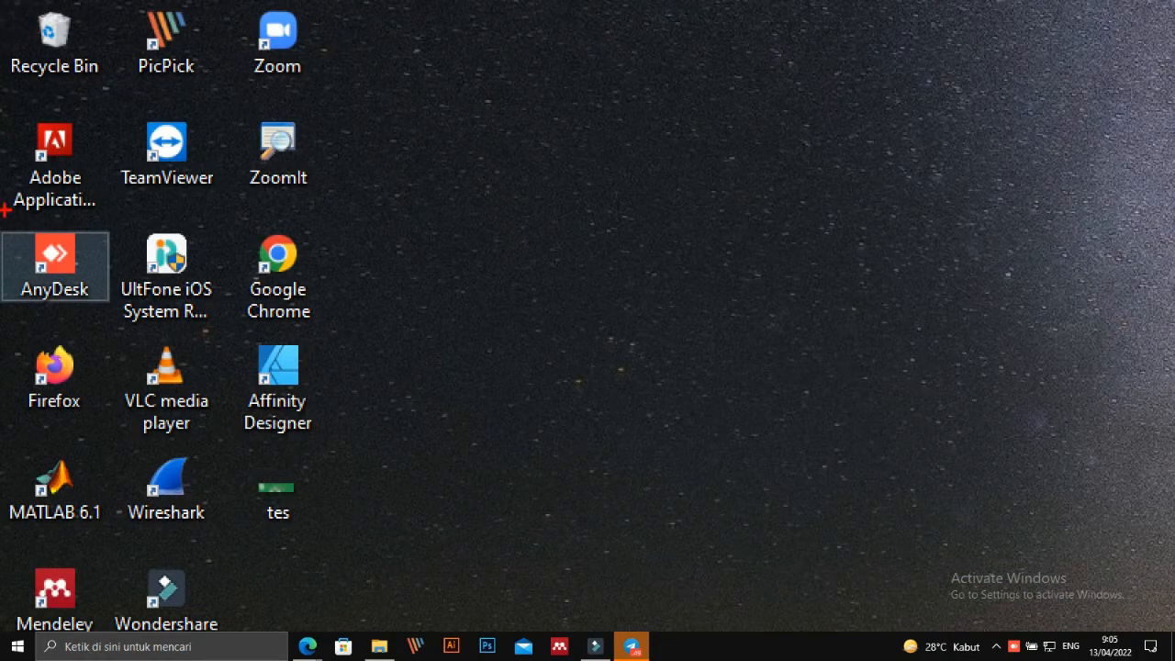
pyautogui.moveTo(5, 210)
pyautogui.mouseDown()
pyautogui.moveTo(137, 229)
pyautogui.moveTo(10, 294)
pyautogui.moveTo(7, 221)
pyautogui.mouseUp()
pyautogui.press('Escape')
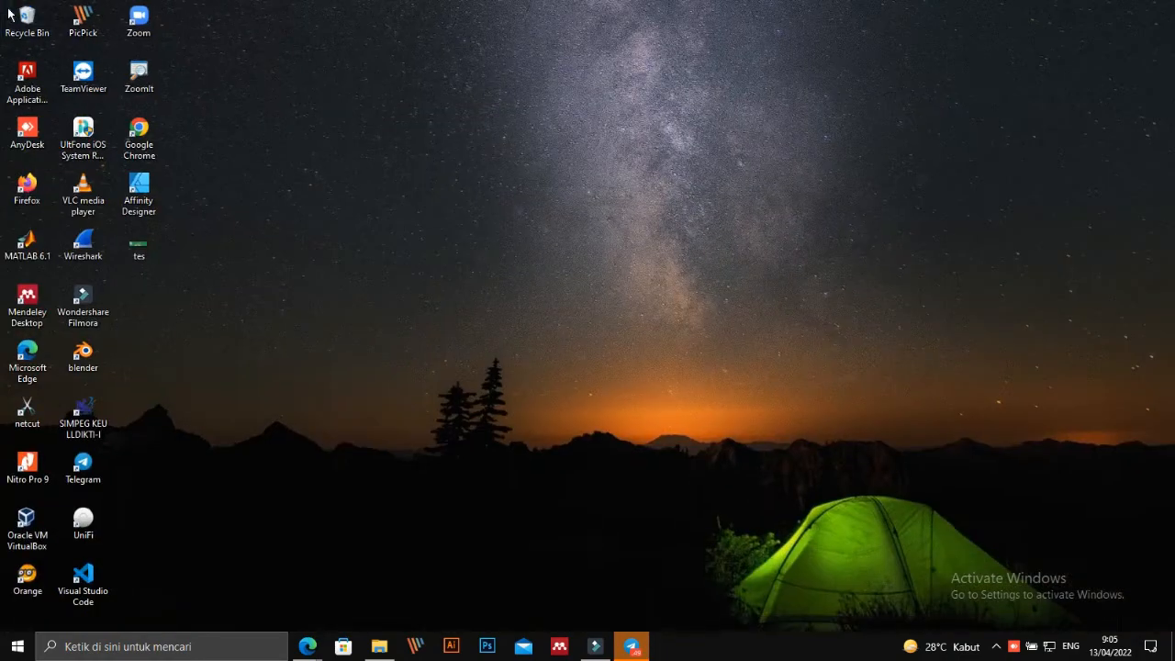
pyautogui.doubleClick(24, 126)
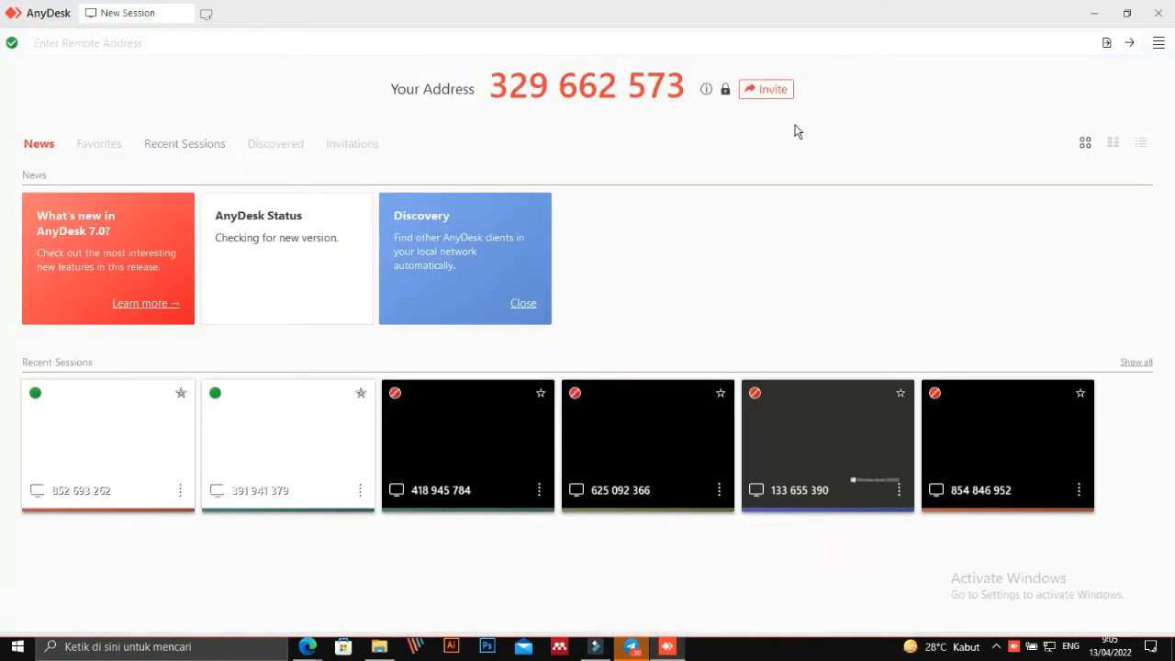
pyautogui.click(1158, 16)
pyautogui.rightClick(459, 78)
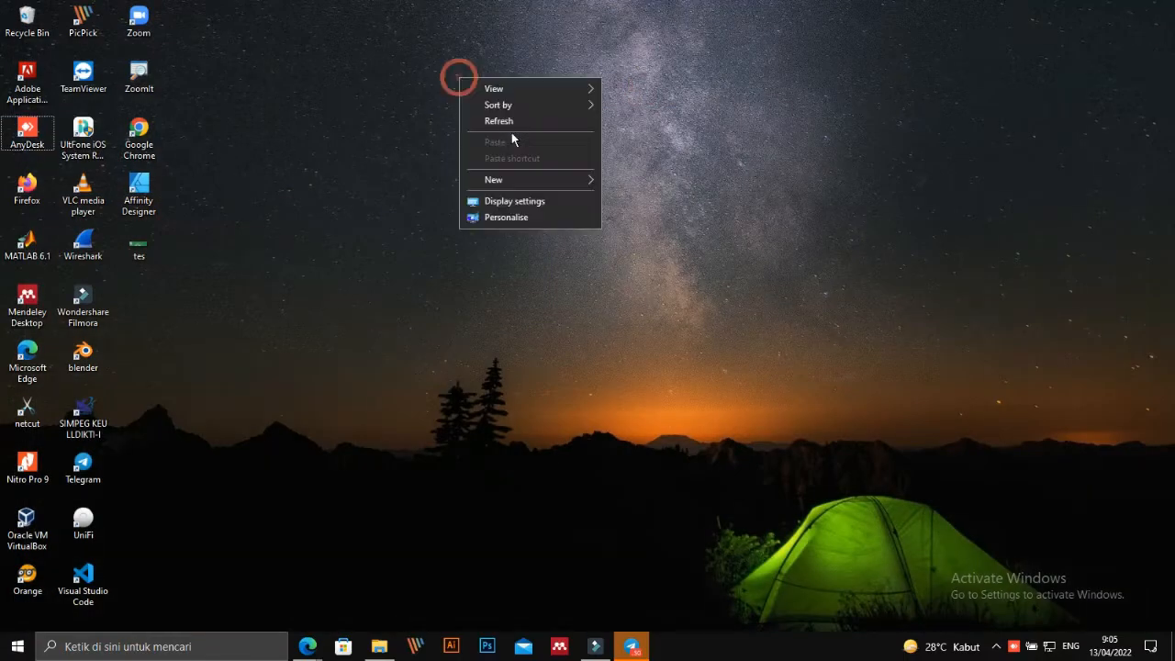
pyautogui.click(517, 122)
pyautogui.rightClick(295, 134)
pyautogui.click(349, 178)
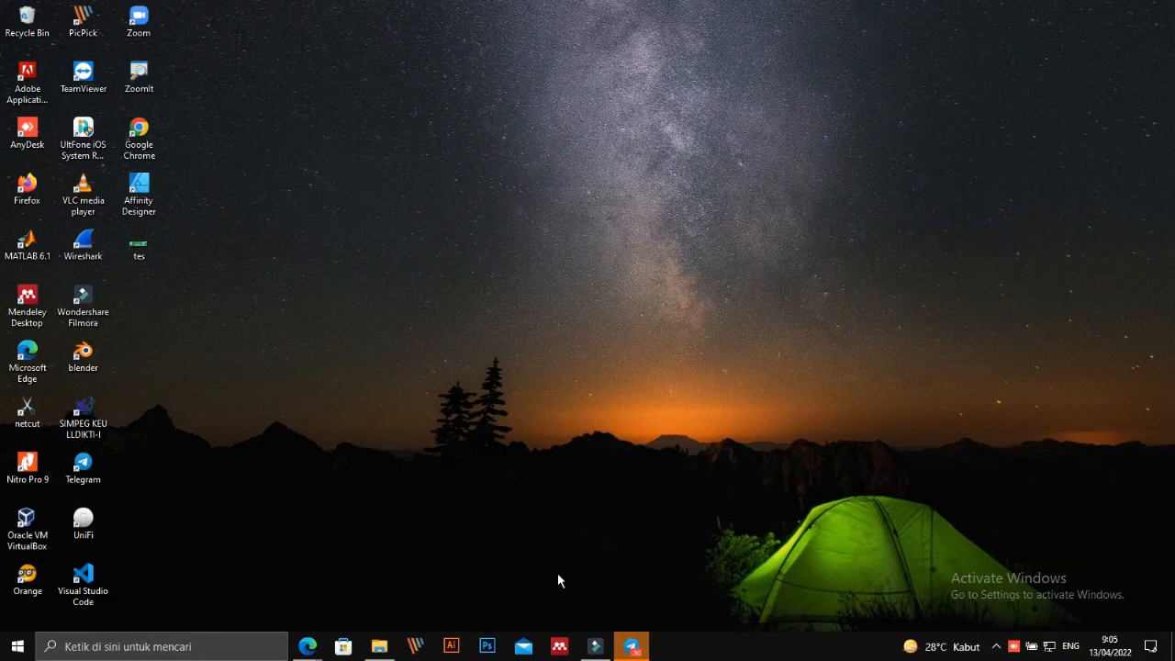
# Open This PC from the Start screen in the WSERVER VM console.
pyautogui.moveTo(312, 648)
pyautogui.click(402, 578)
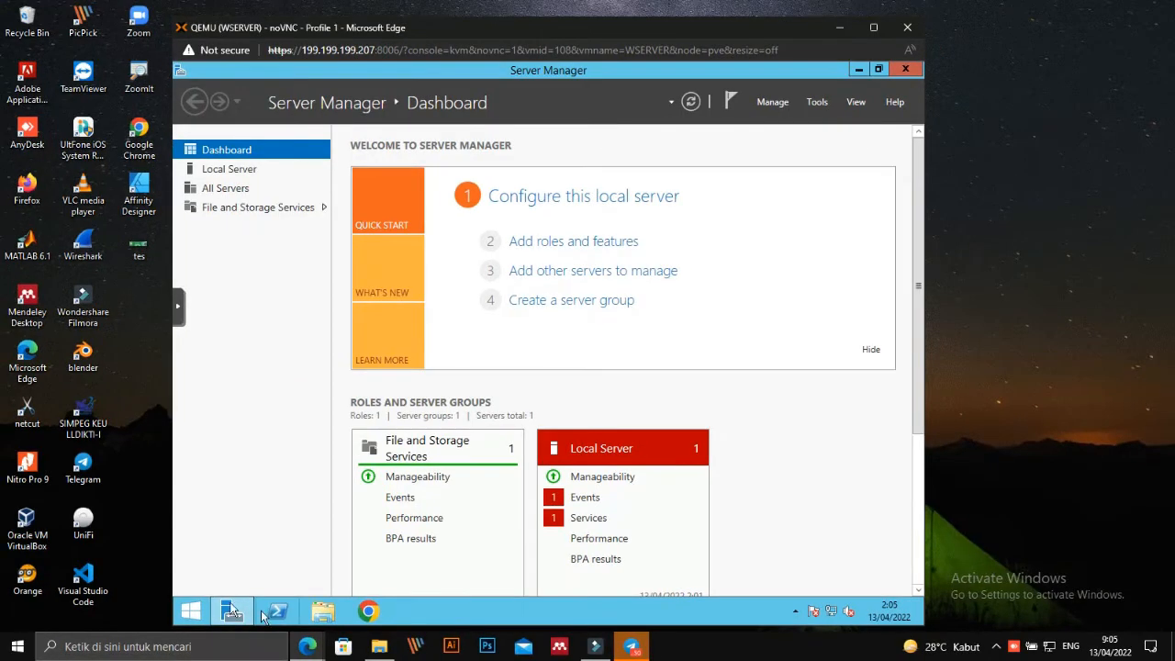
pyautogui.click(167, 587)
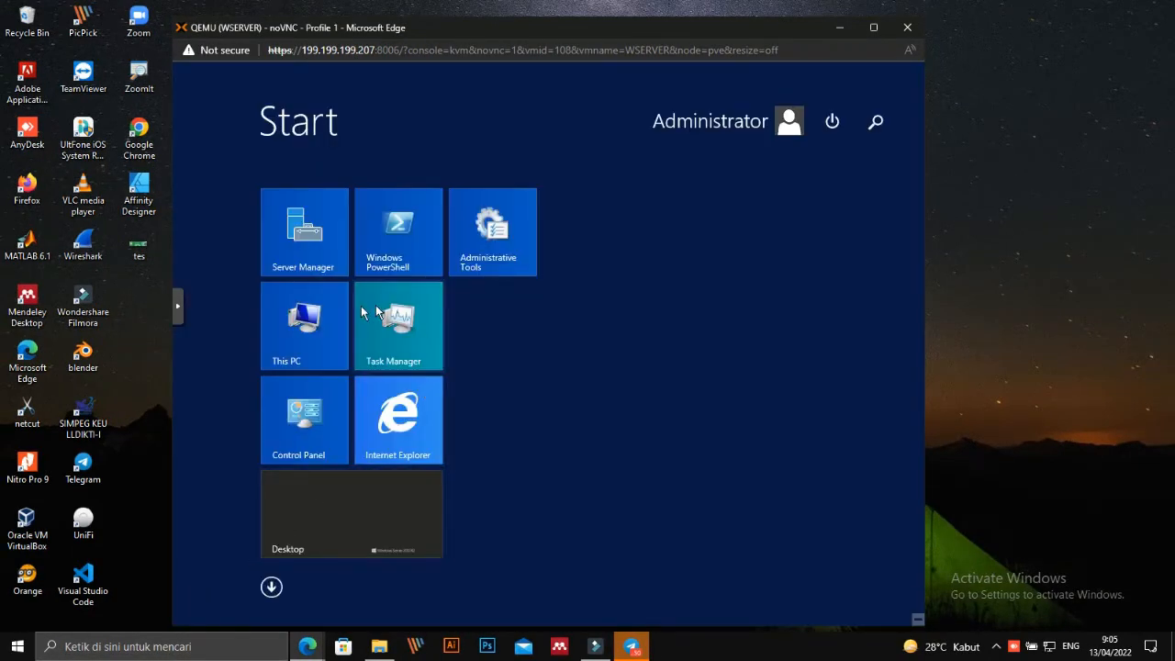
pyautogui.click(315, 318)
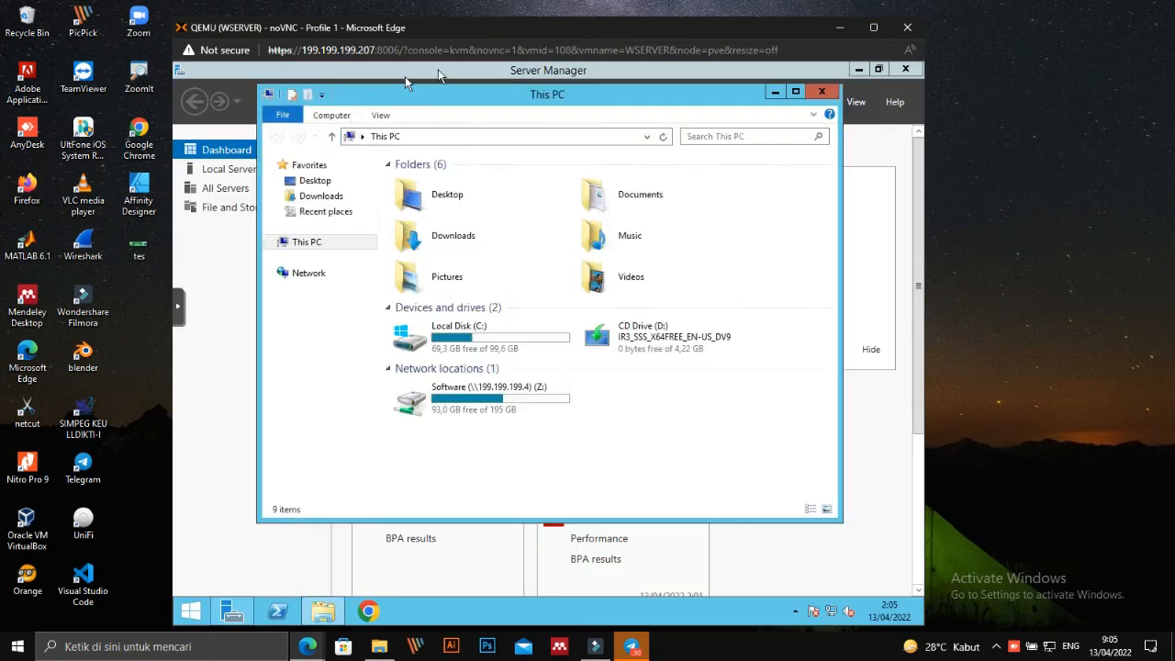
# View This PC's System properties (Windows Server 2012 R2, 10,0 GB RAM), then minimize the console.
pyautogui.rightClick(301, 239)
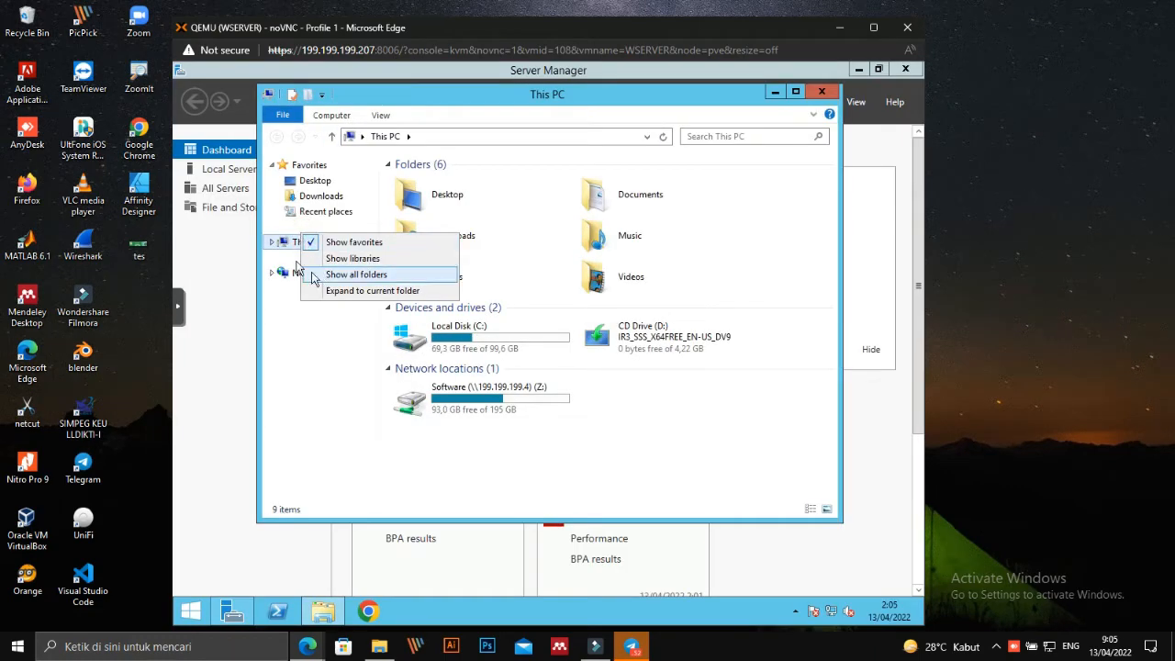
pyautogui.click(281, 244)
pyautogui.rightClick(284, 245)
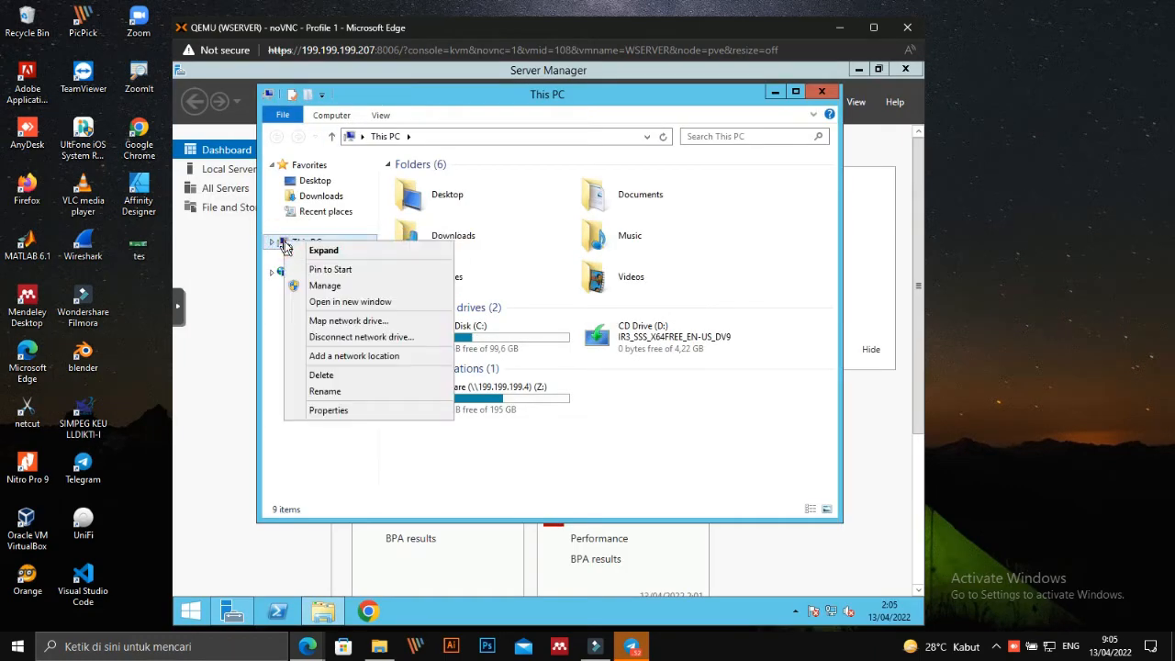
pyautogui.click(334, 410)
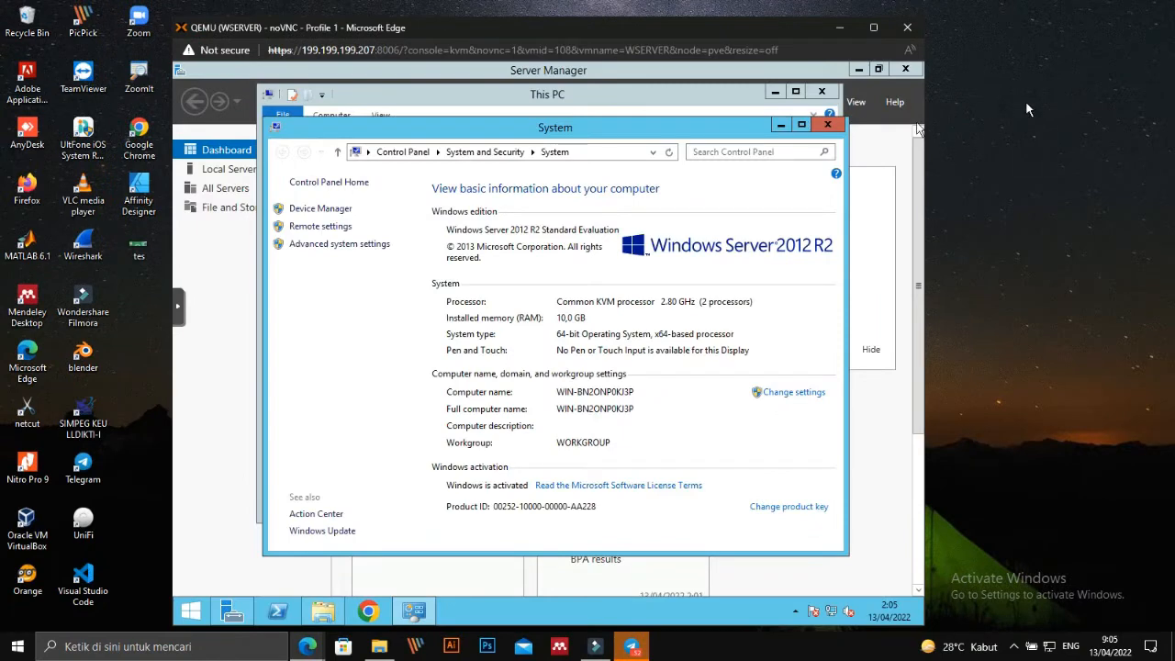
pyautogui.click(839, 27)
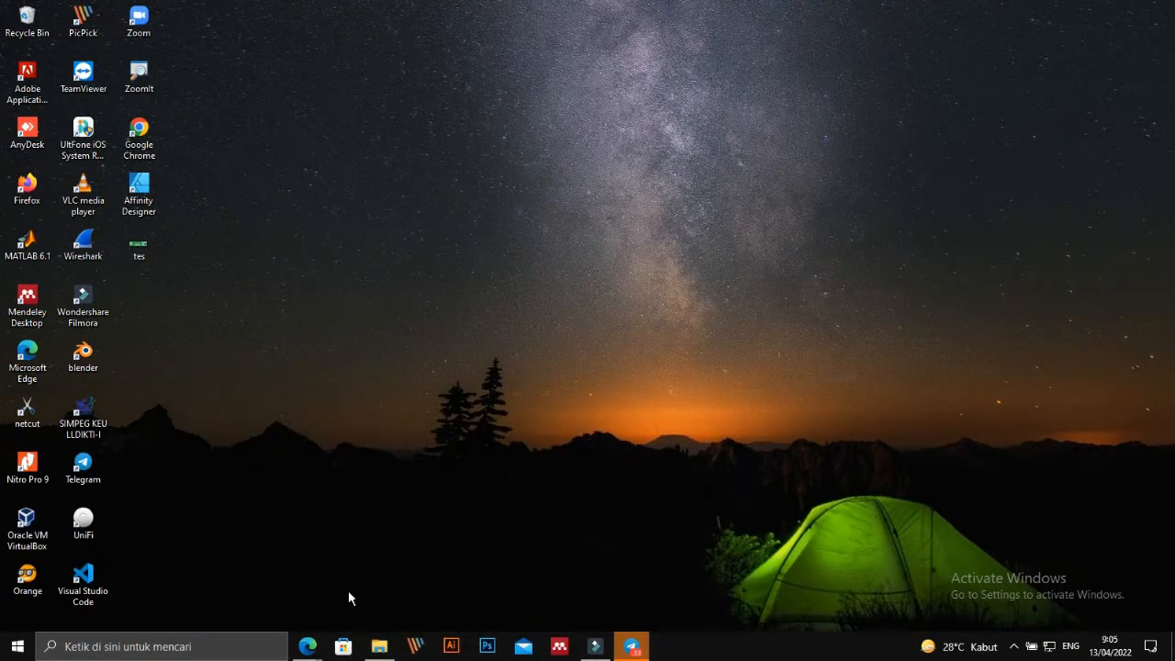
pyautogui.press('super+e')
pyautogui.rightClick(71, 328)
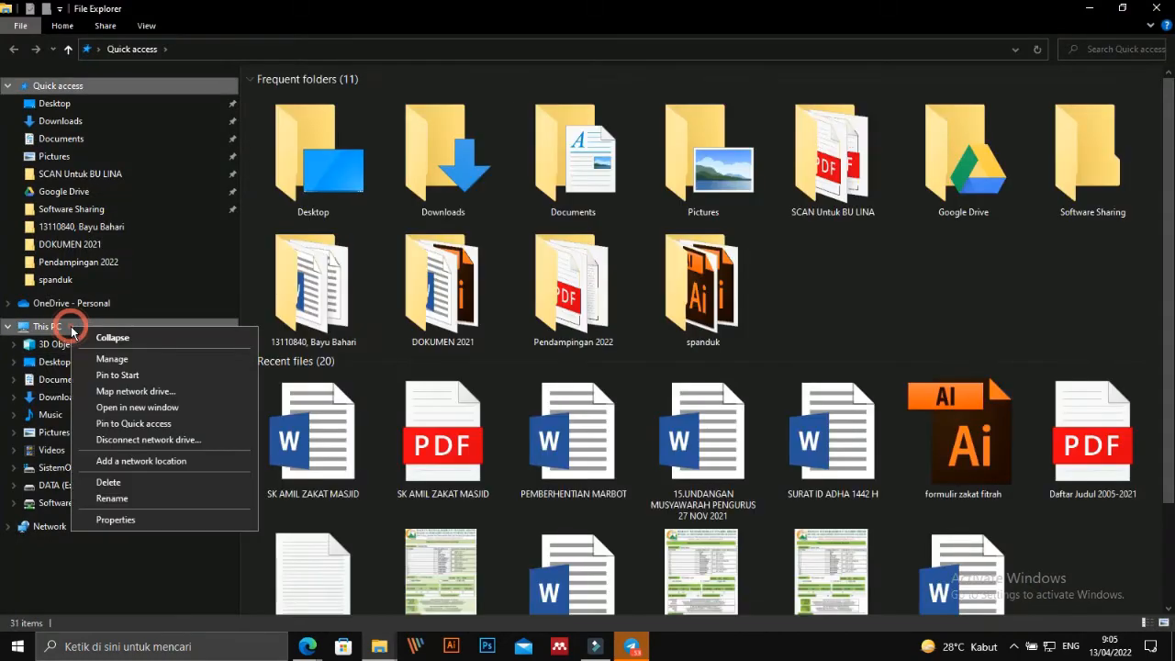
pyautogui.click(143, 521)
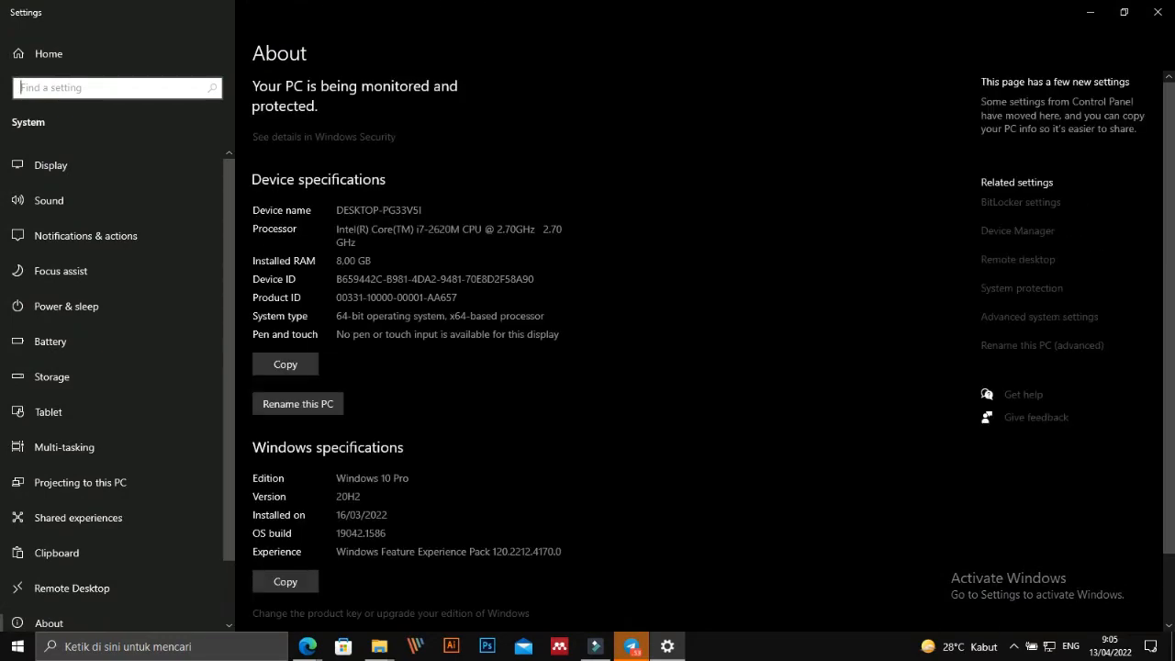
pyautogui.moveTo(259, 463)
pyautogui.mouseDown()
pyautogui.moveTo(467, 462)
pyautogui.moveTo(242, 485)
pyautogui.mouseUp()
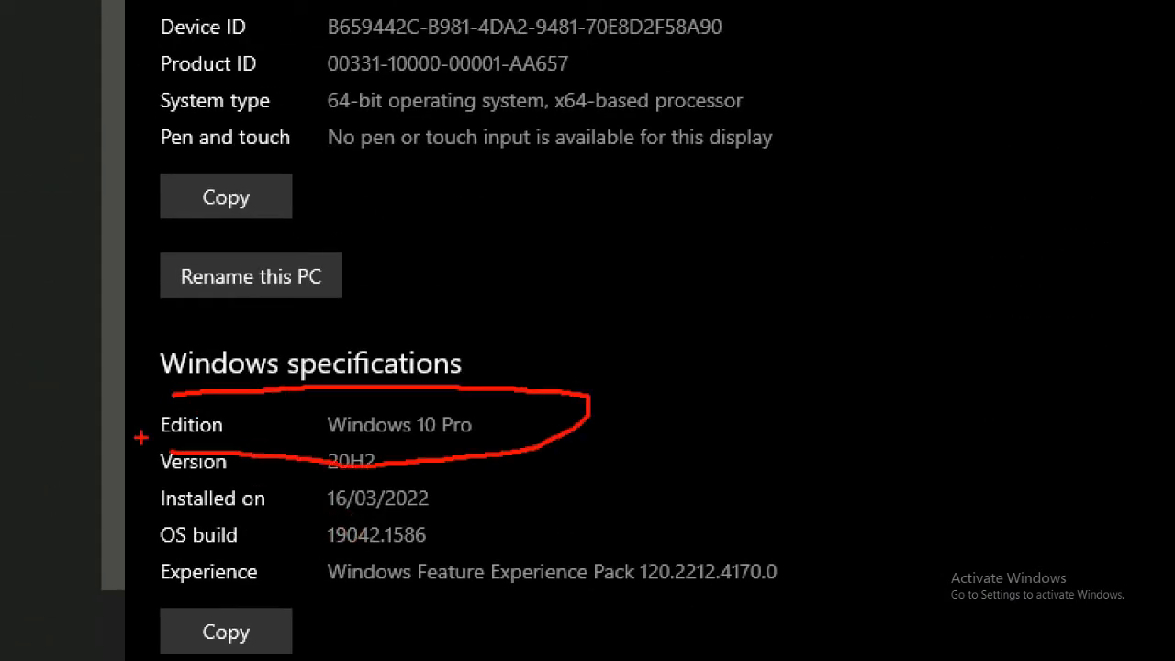
pyautogui.click(1156, 9)
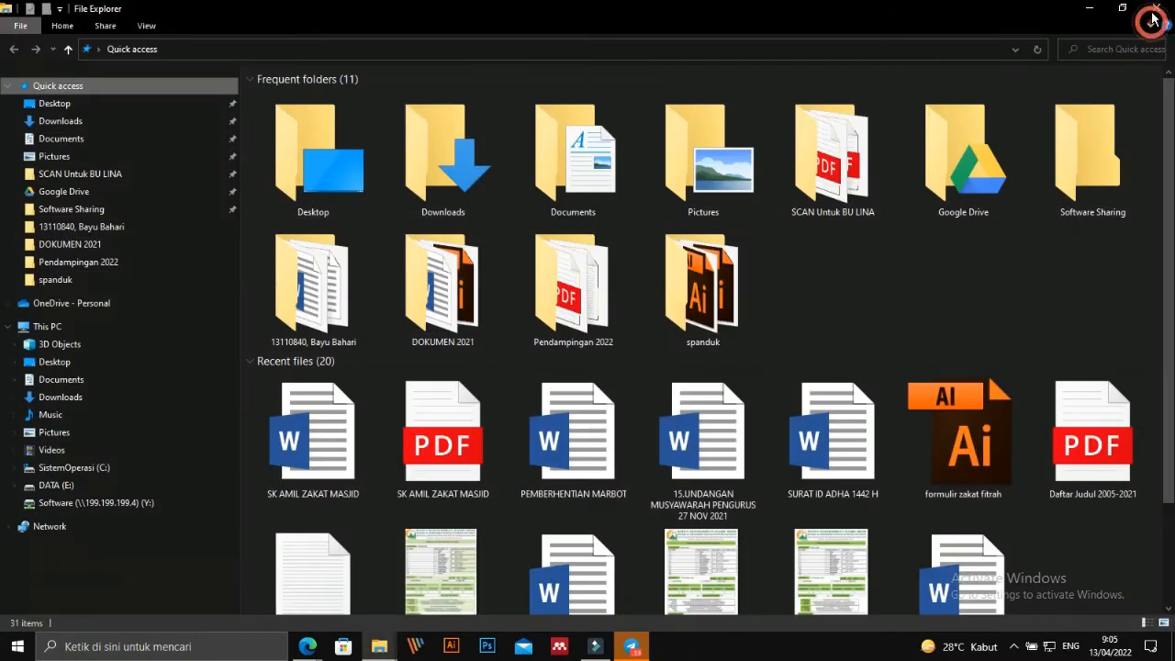
pyautogui.click(1156, 9)
pyautogui.rightClick(545, 297)
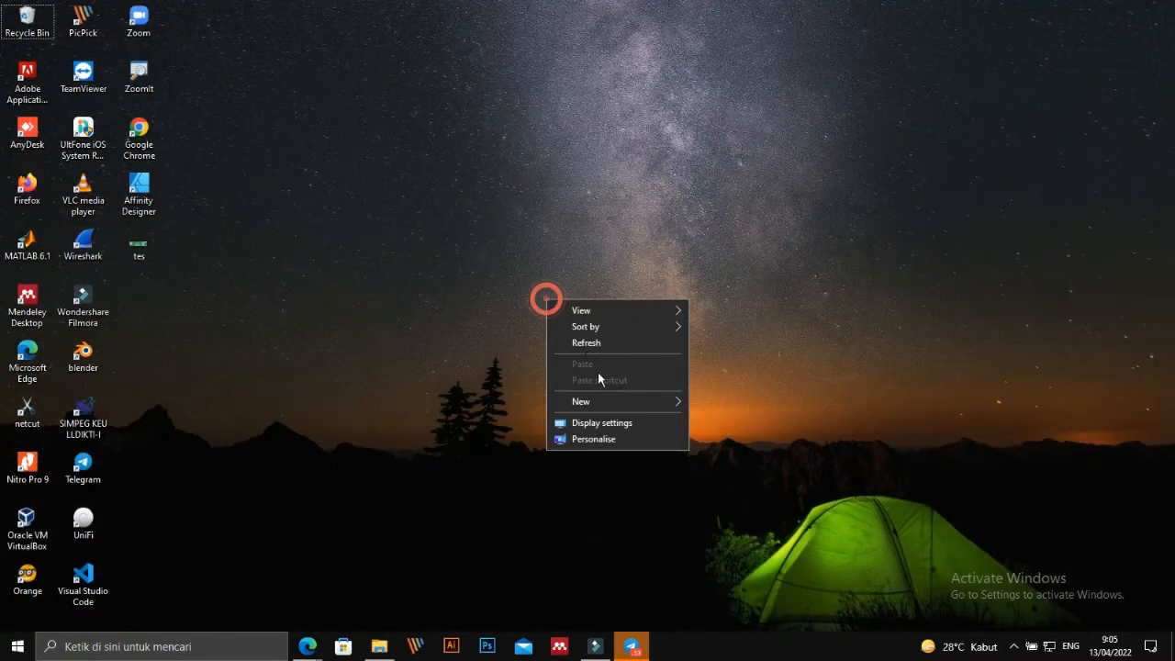
# Refresh the Windows desktop.
pyautogui.click(585, 341)
pyautogui.rightClick(474, 294)
pyautogui.click(535, 339)
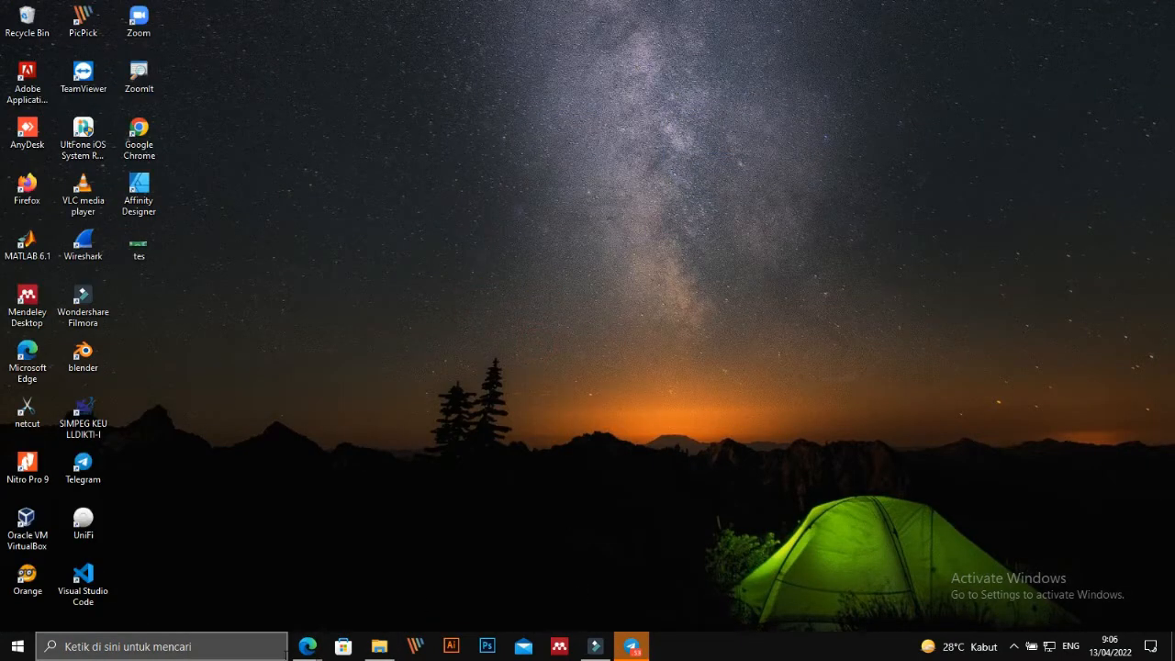
# Restore the VM console, close its System and This PC windows, and launch Chrome.
pyautogui.moveTo(306, 653)
pyautogui.click(390, 578)
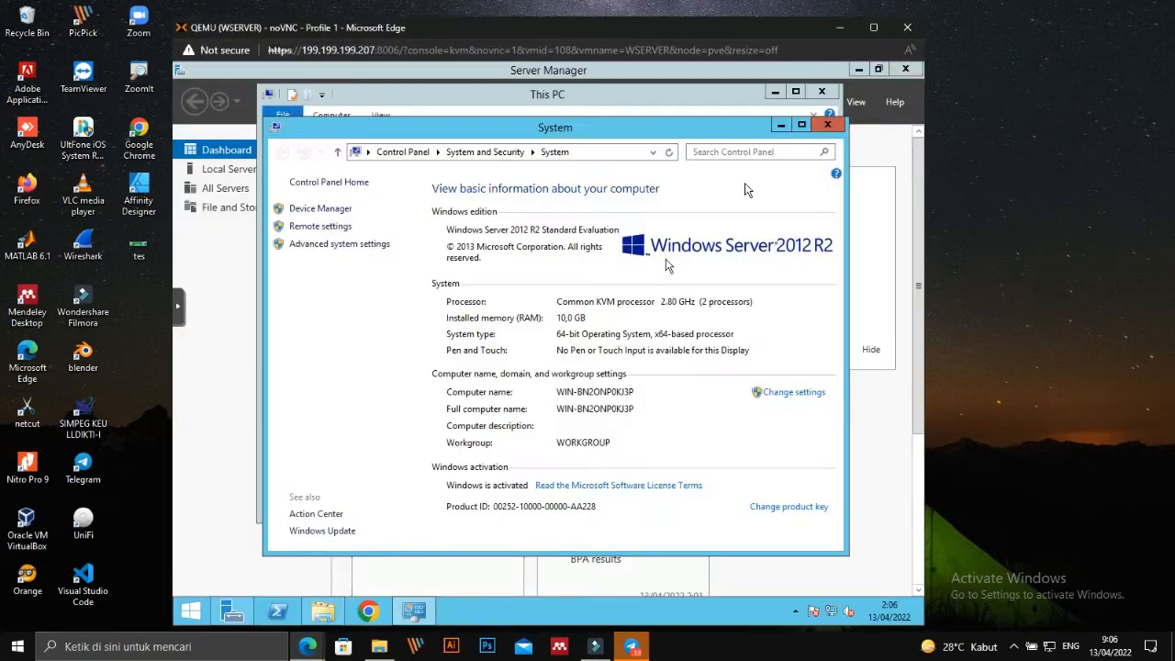
pyautogui.click(829, 126)
pyautogui.click(821, 92)
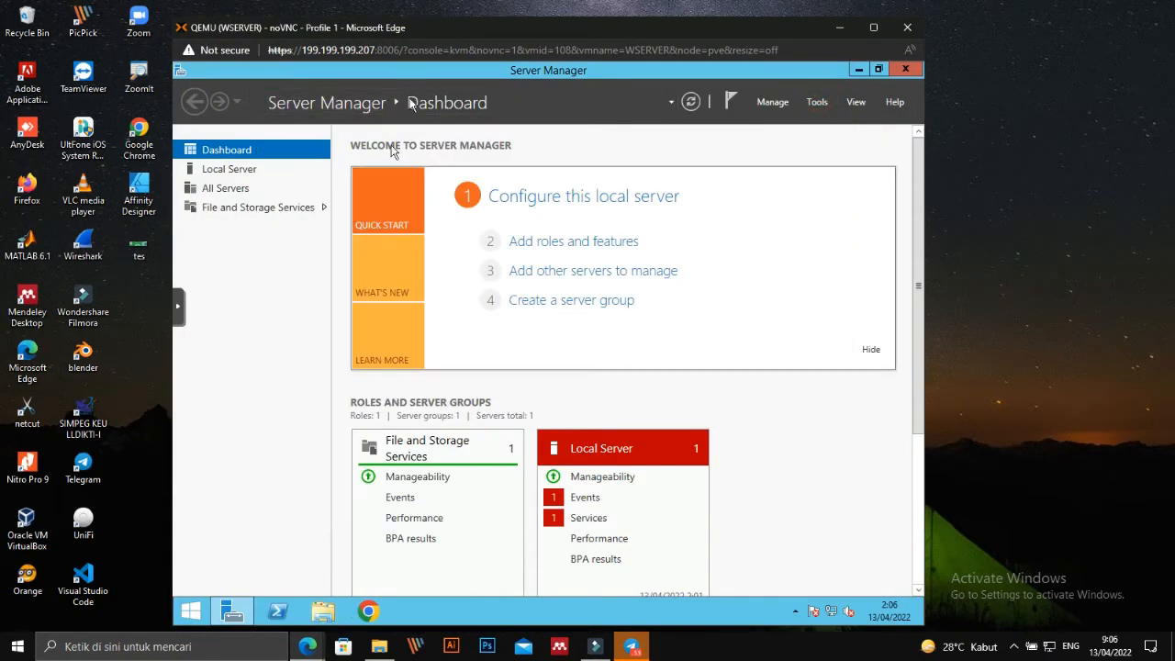
pyautogui.click(367, 611)
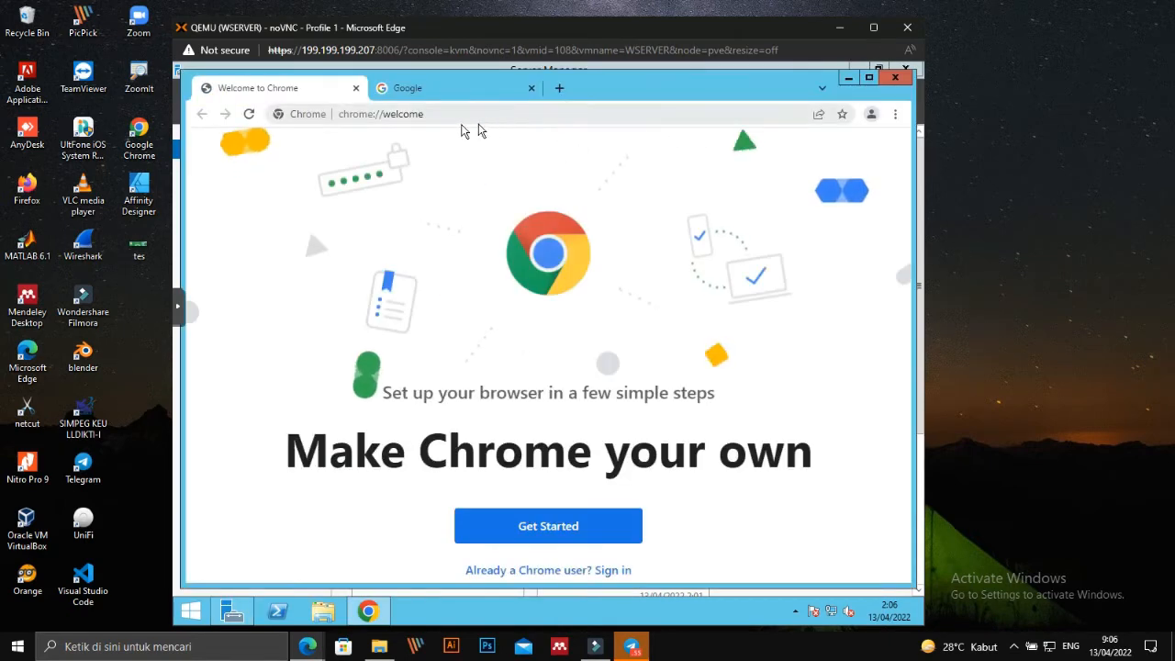
# Load google.com in the VM's Chrome and search for 'download anydesk'.
pyautogui.click(450, 114)
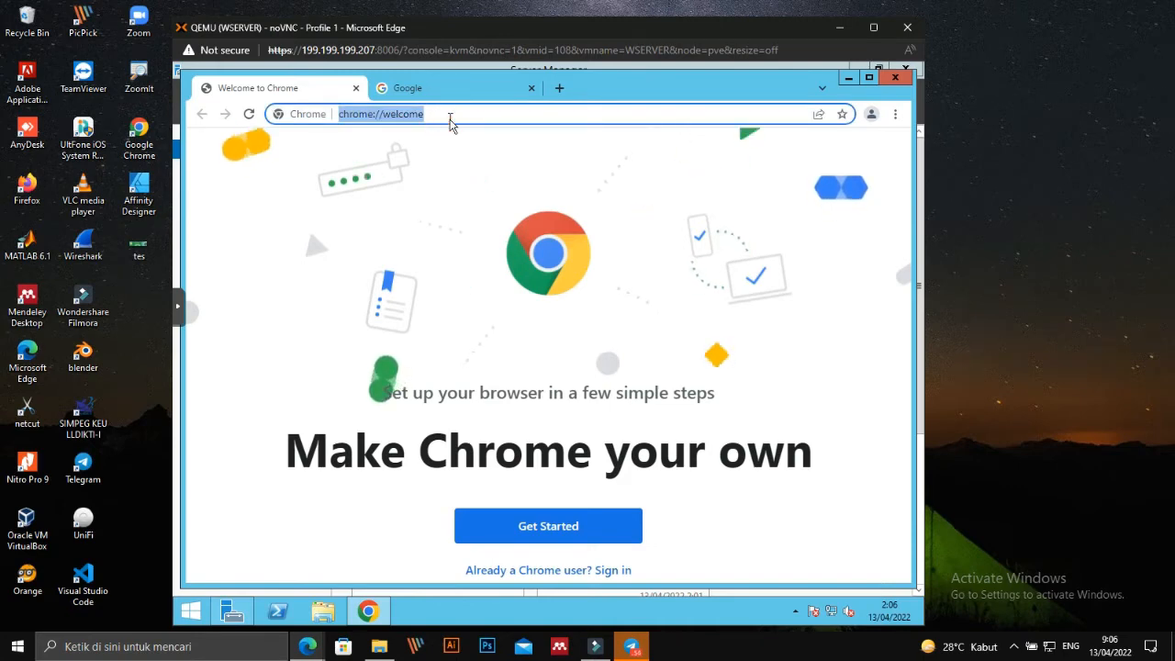
pyautogui.write('goog')
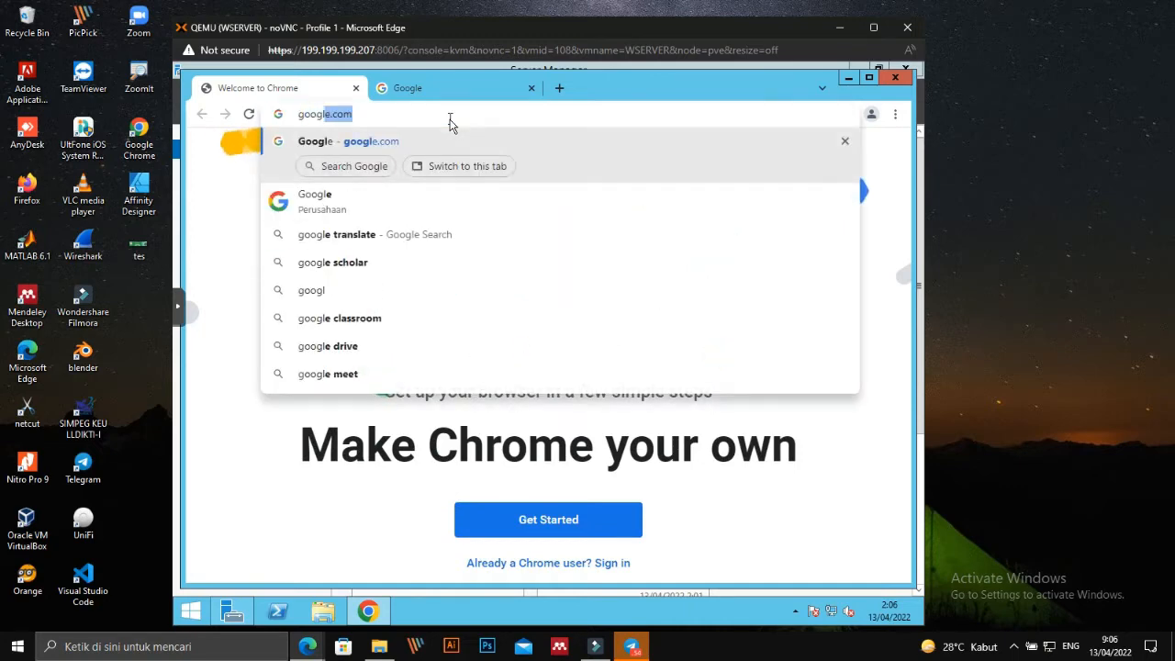
pyautogui.press('Return')
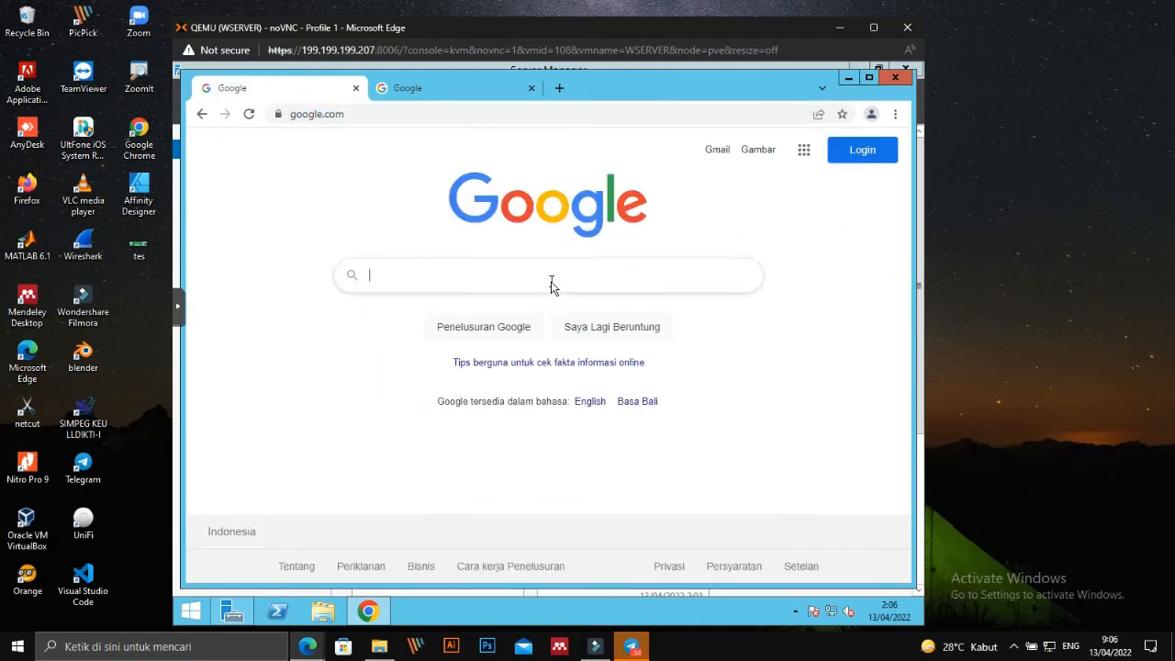
pyautogui.write('downloa')
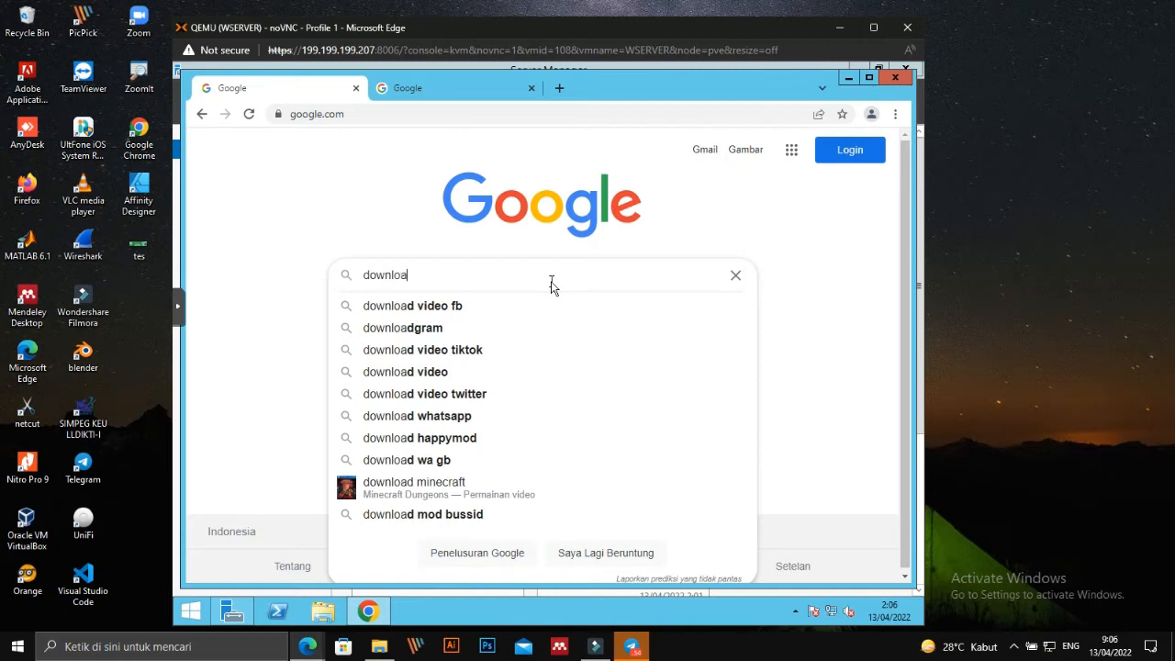
pyautogui.write('d anydesk')
pyautogui.press('Return')
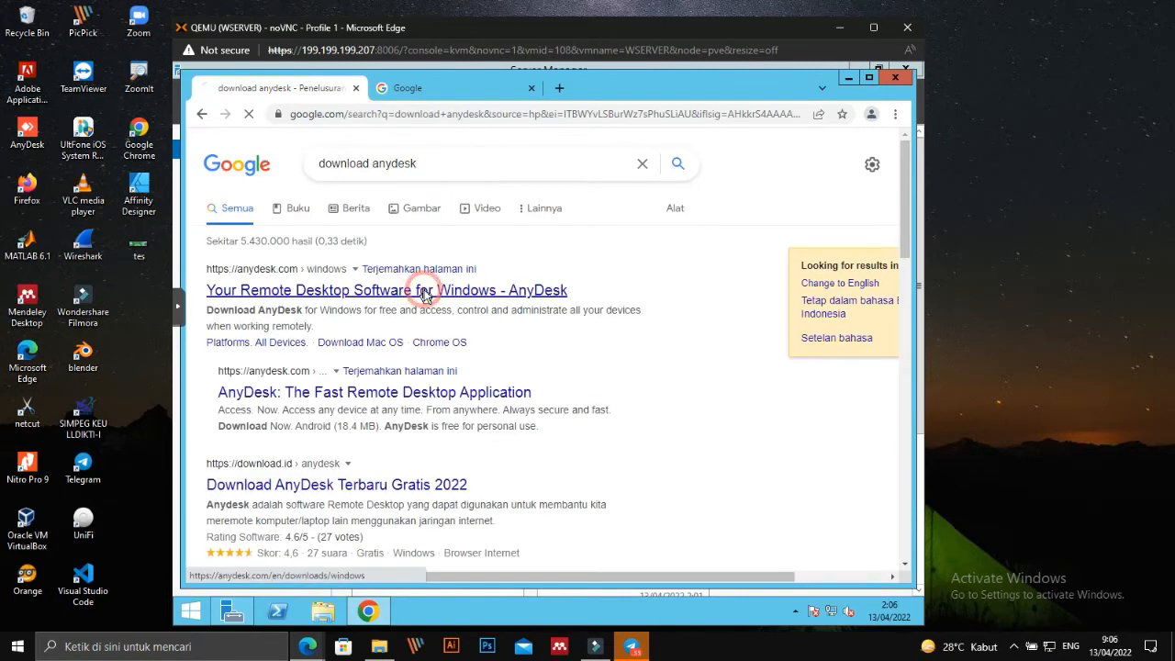
# Download AnyDesk.exe from anydesk.com in Chrome and run it past the security warning.
pyautogui.click(424, 290)
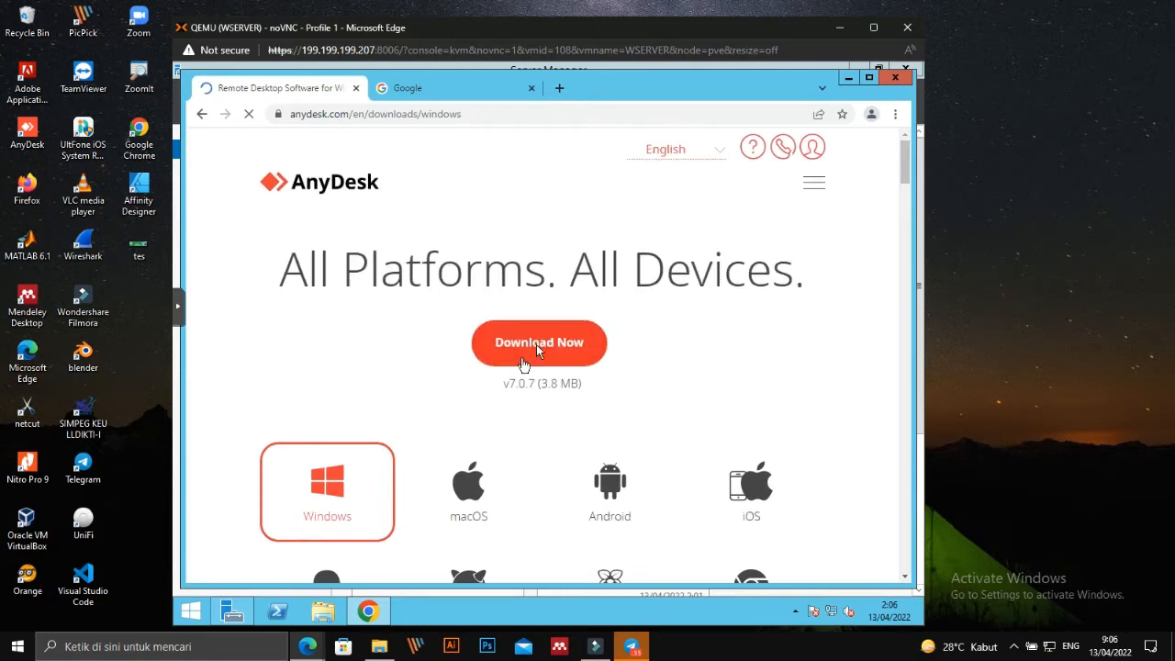
pyautogui.click(537, 347)
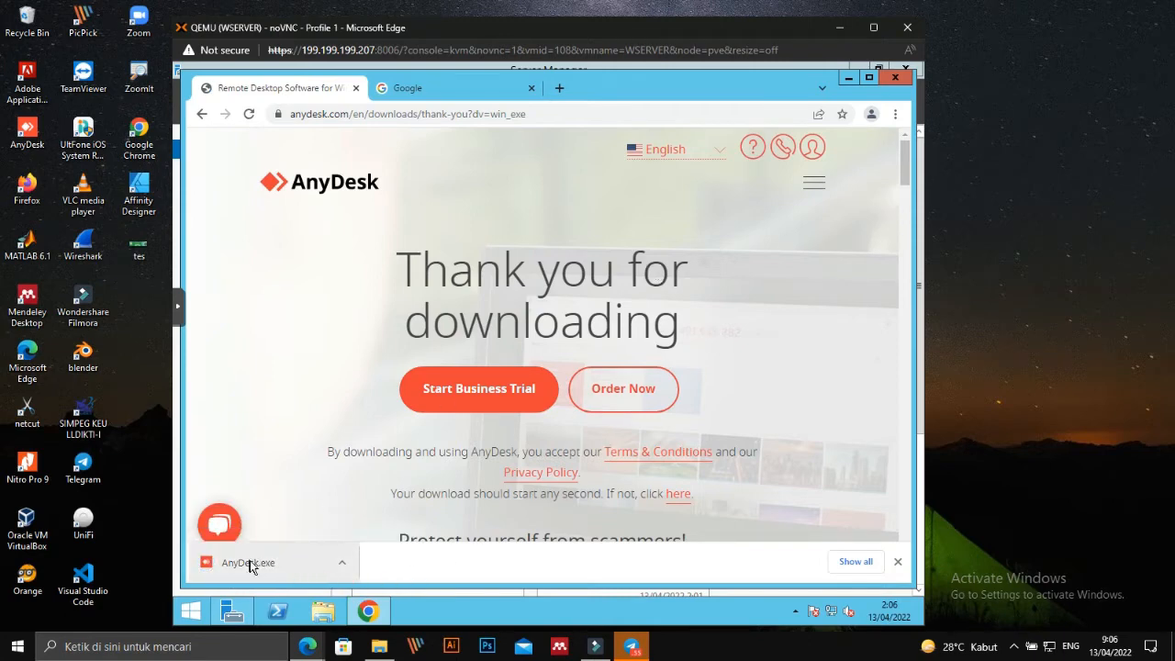
pyautogui.click(249, 564)
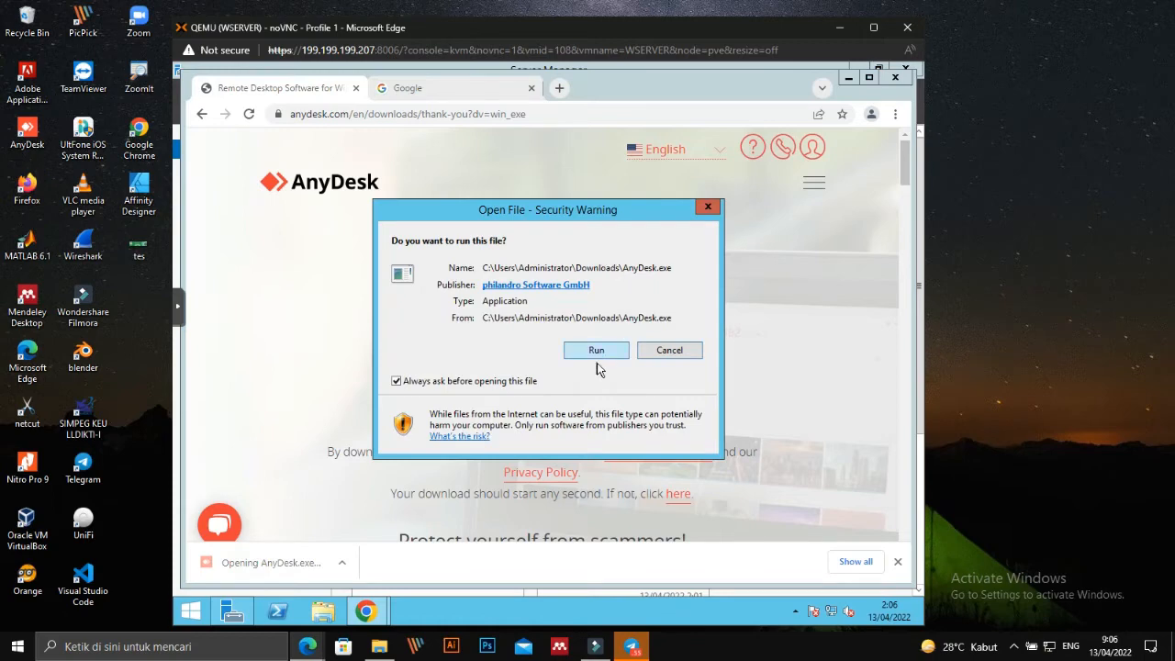
pyautogui.click(598, 351)
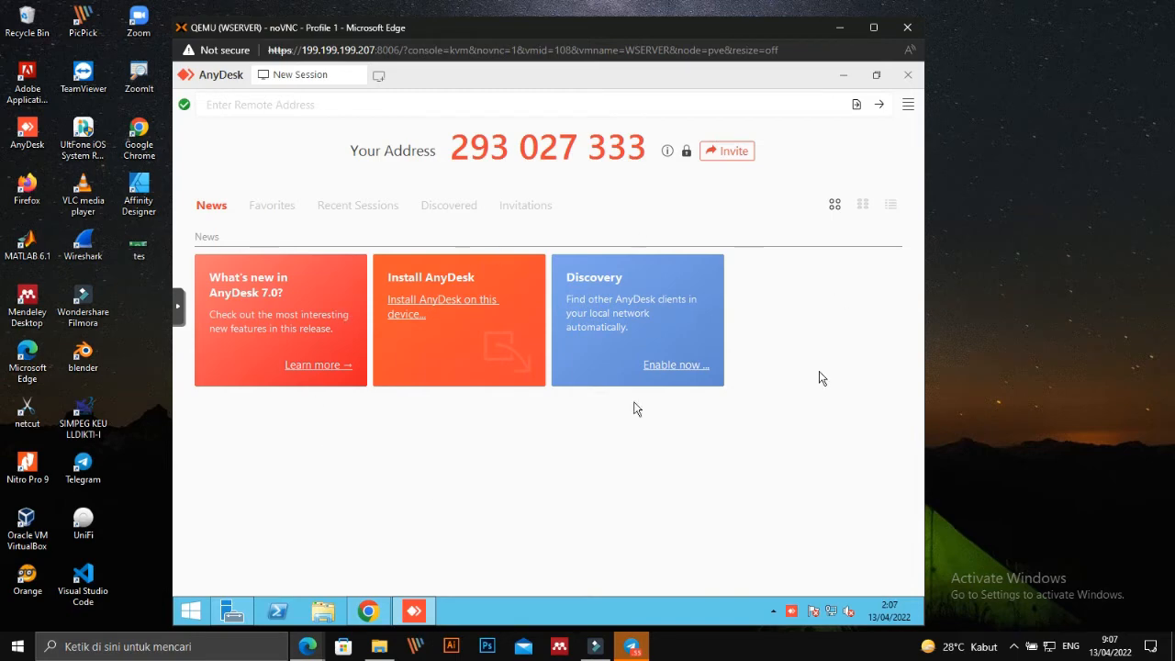
# Install AnyDesk with default options, then close the Welcome window, Chrome and Server Manager.
pyautogui.click(478, 309)
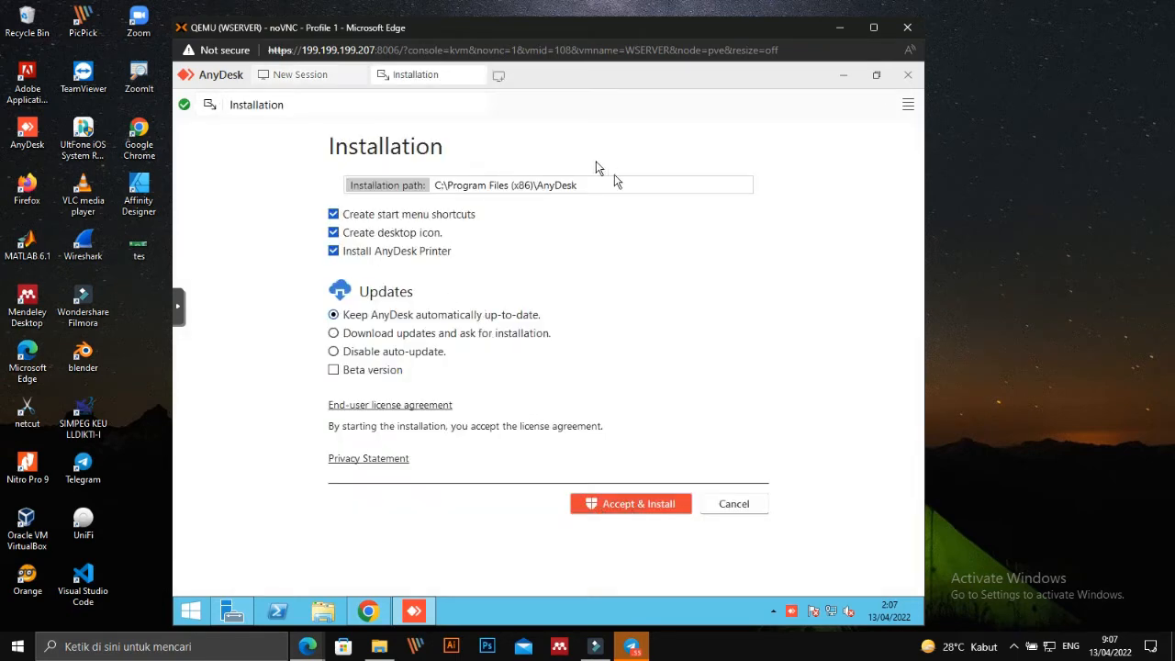
pyautogui.click(641, 504)
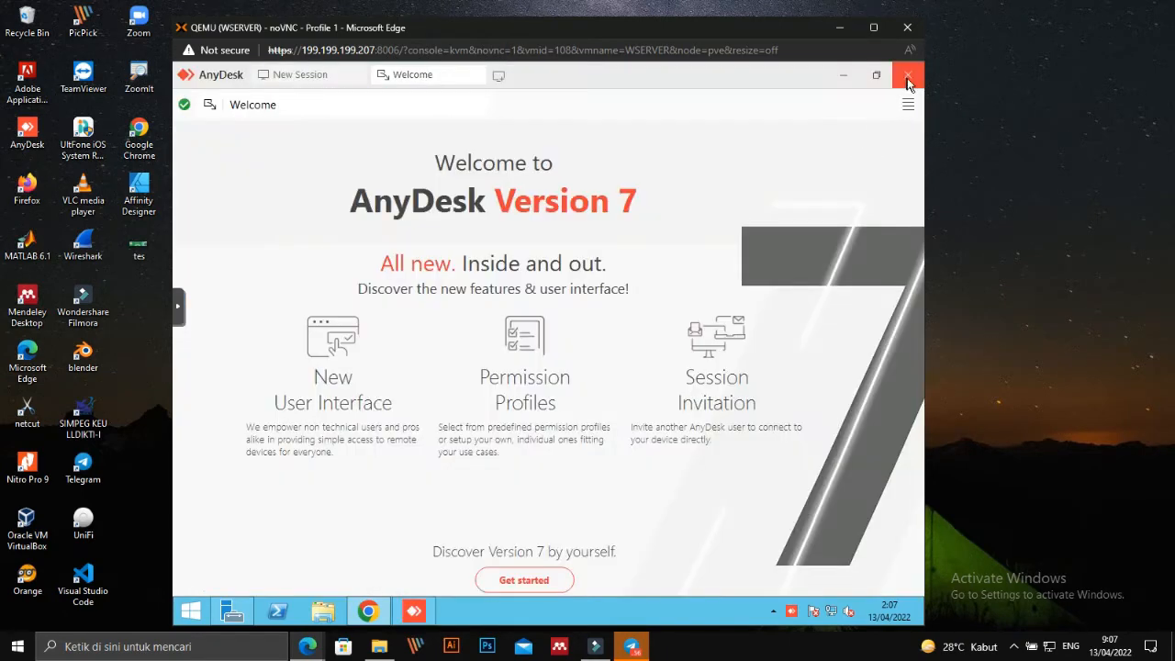
pyautogui.click(907, 79)
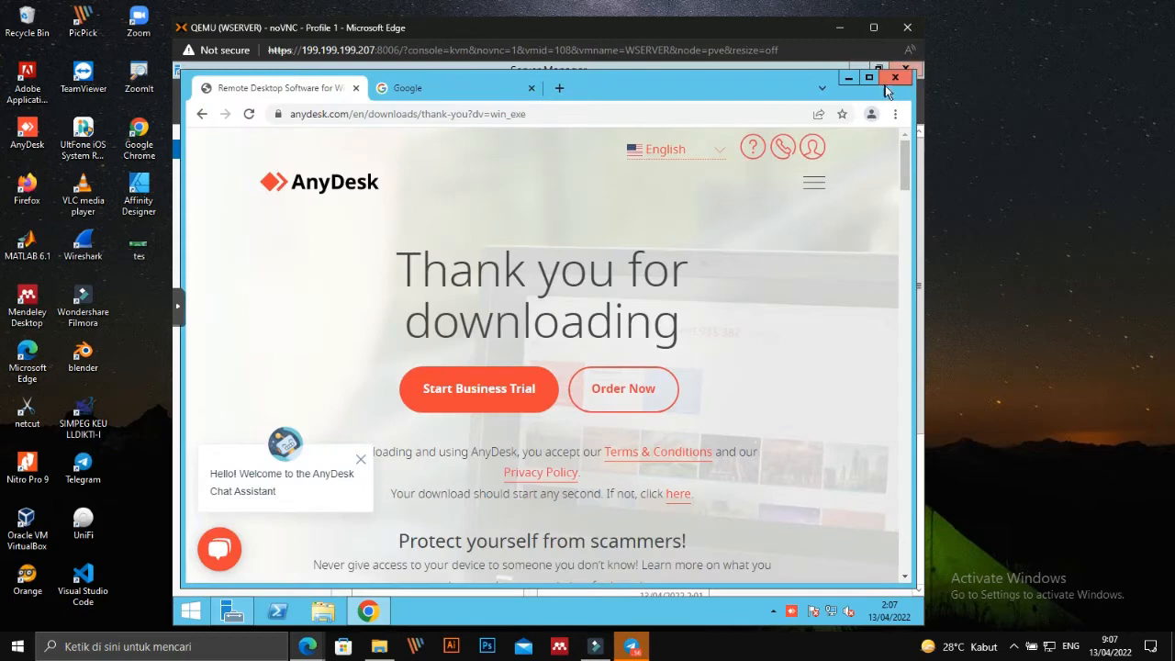
pyautogui.click(893, 81)
pyautogui.click(902, 71)
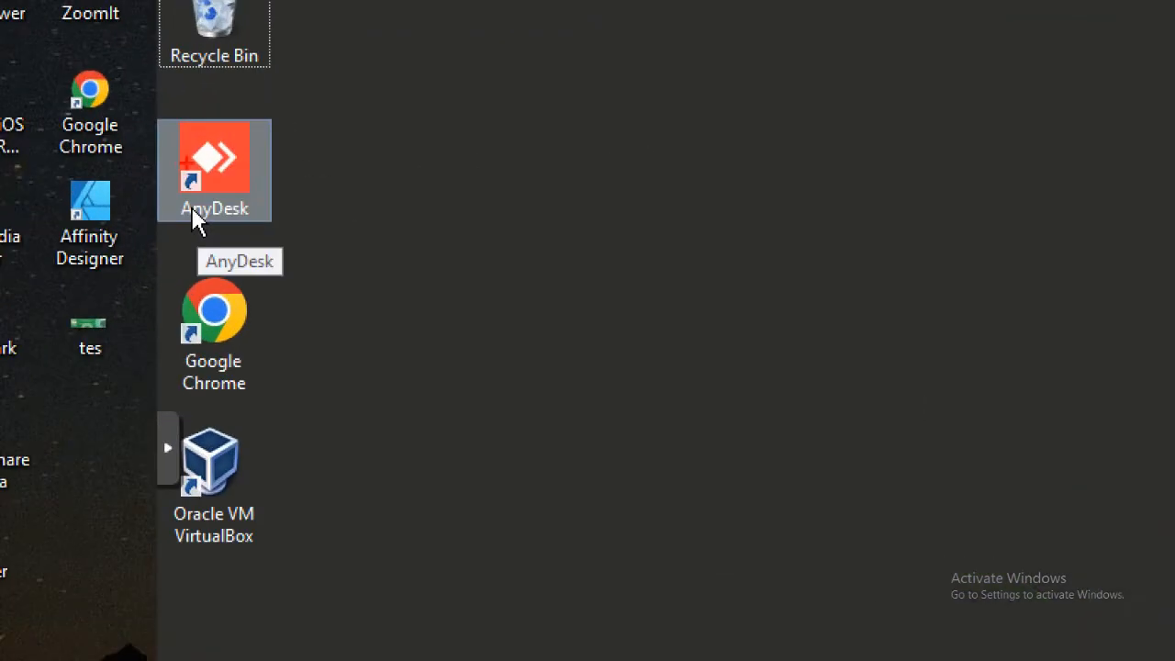
# Refresh the server desktop and launch AnyDesk from its new desktop shortcut.
pyautogui.moveTo(142, 41)
pyautogui.mouseDown()
pyautogui.moveTo(314, 223)
pyautogui.moveTo(169, 195)
pyautogui.mouseUp()
pyautogui.press('Escape')
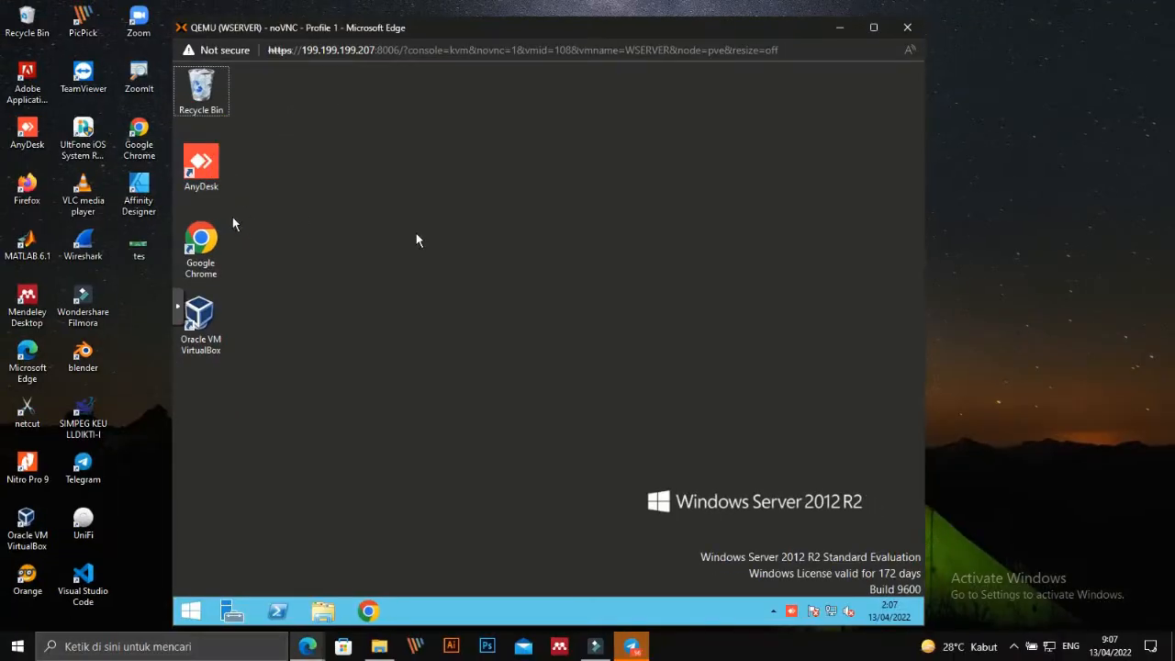
pyautogui.rightClick(420, 229)
pyautogui.click(450, 266)
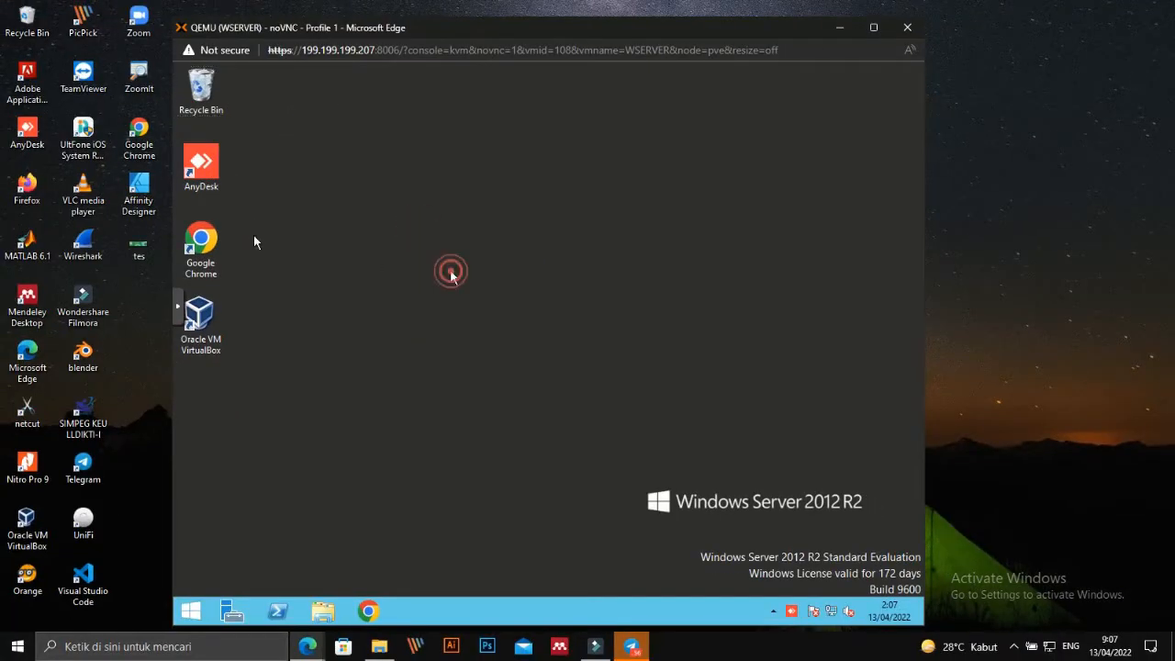
pyautogui.doubleClick(208, 184)
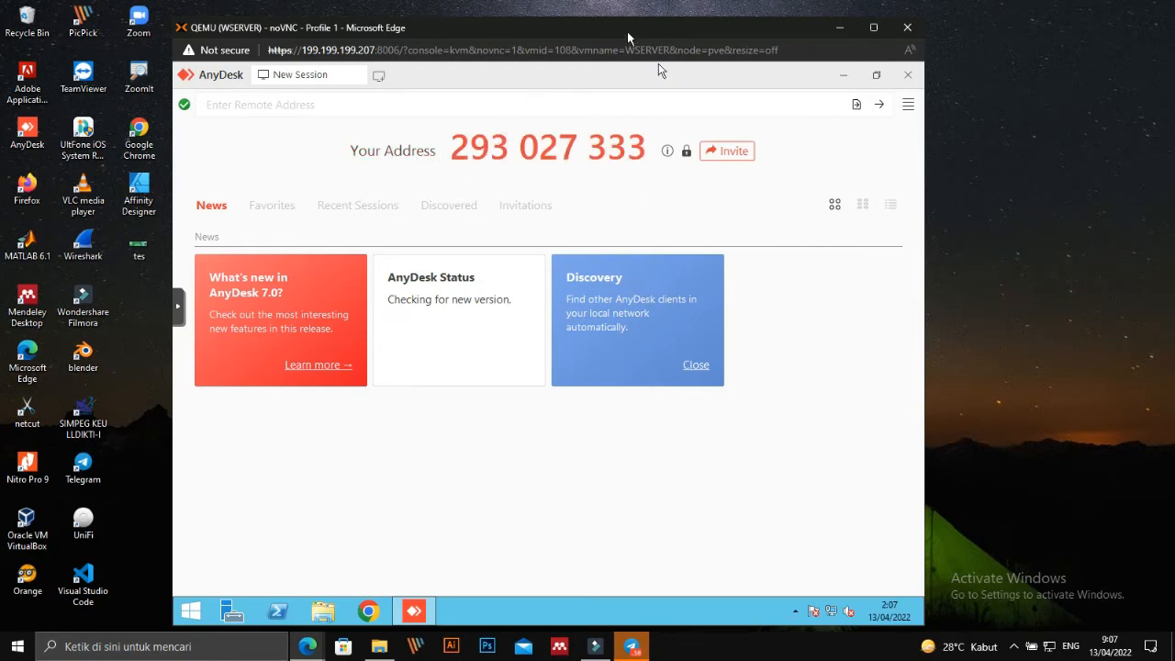
pyautogui.moveTo(627, 31); pyautogui.dragTo(702, 20)
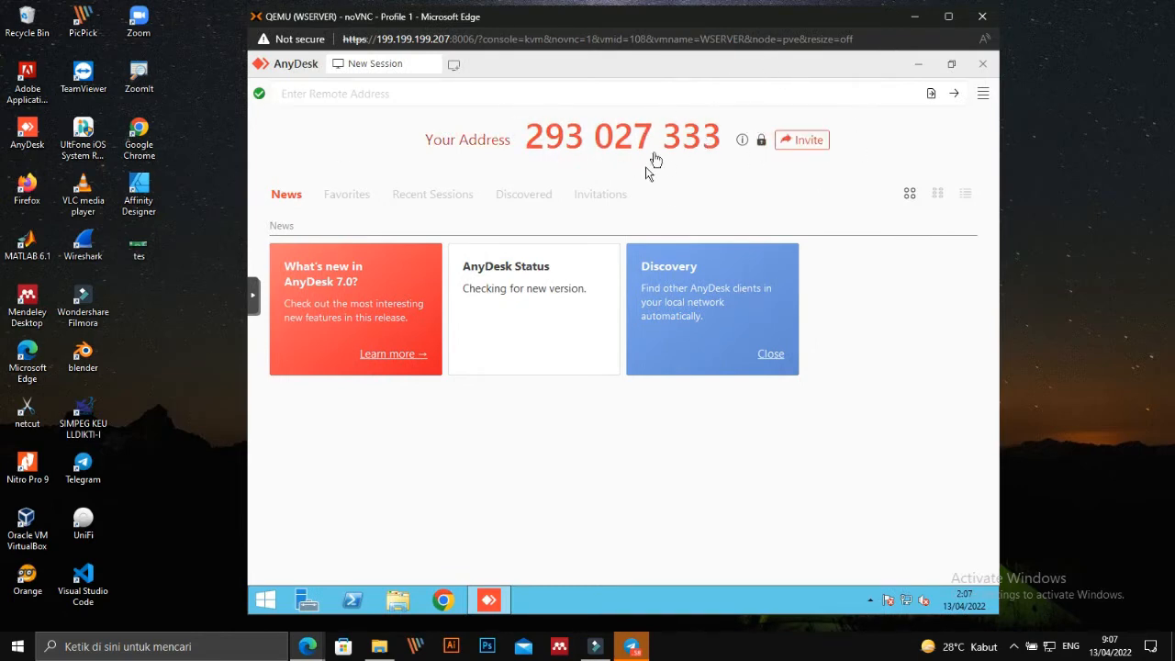
# Apply an access password with the Unattended Access permission profile via Set password….
pyautogui.click(982, 95)
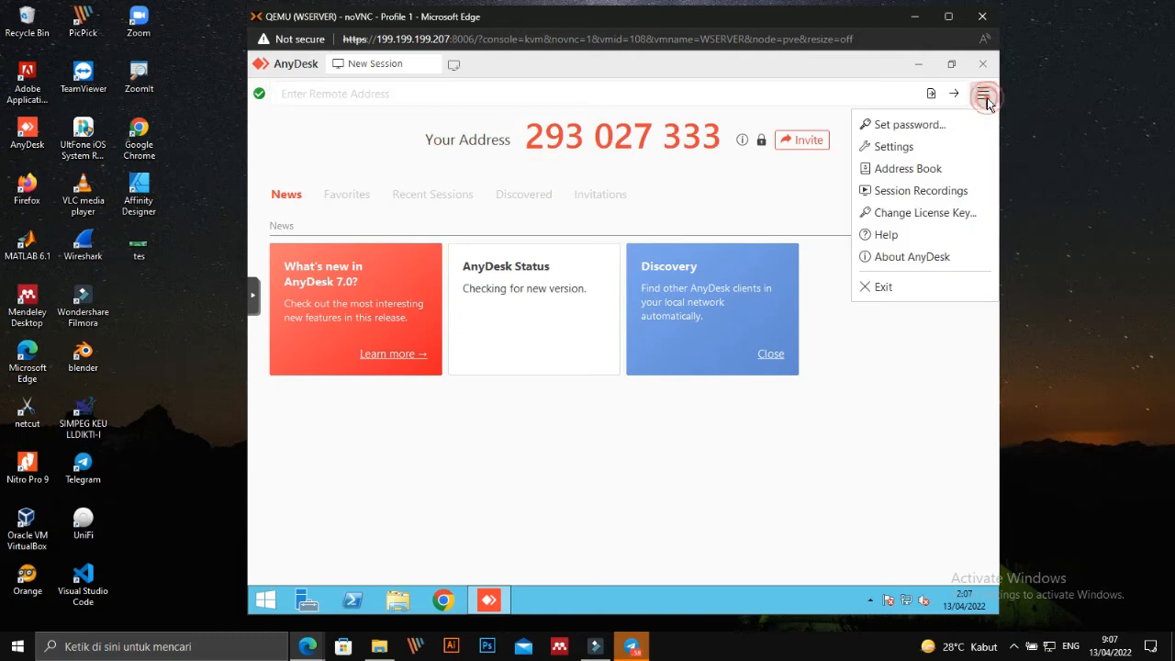
pyautogui.click(911, 125)
pyautogui.click(589, 305)
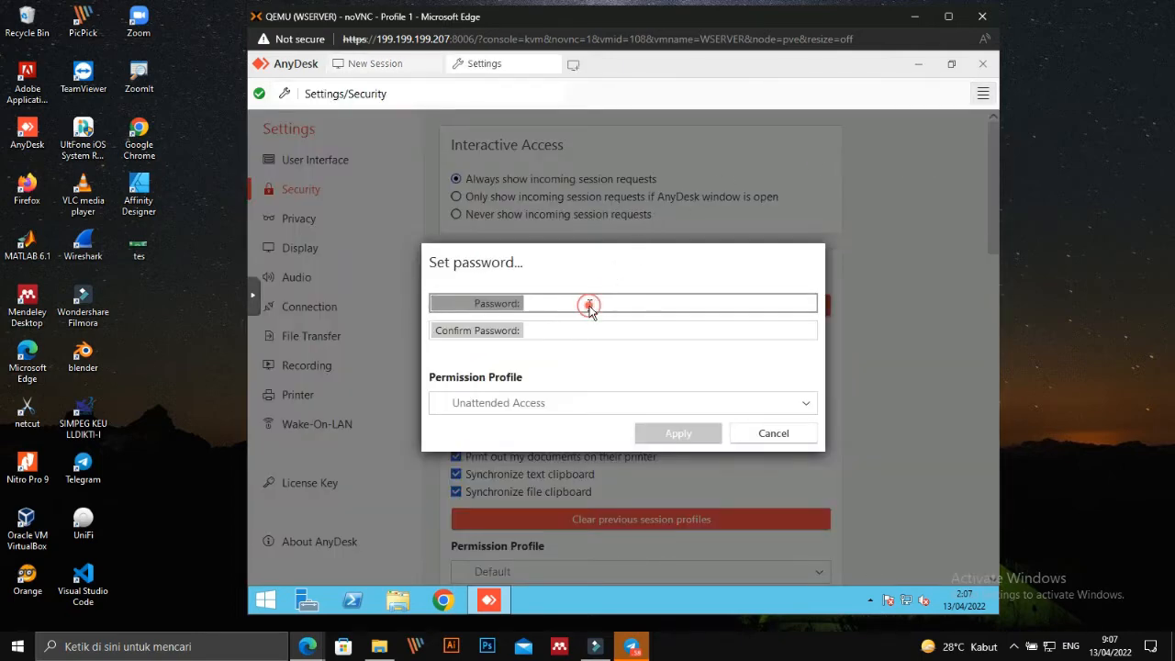
pyautogui.write('a')
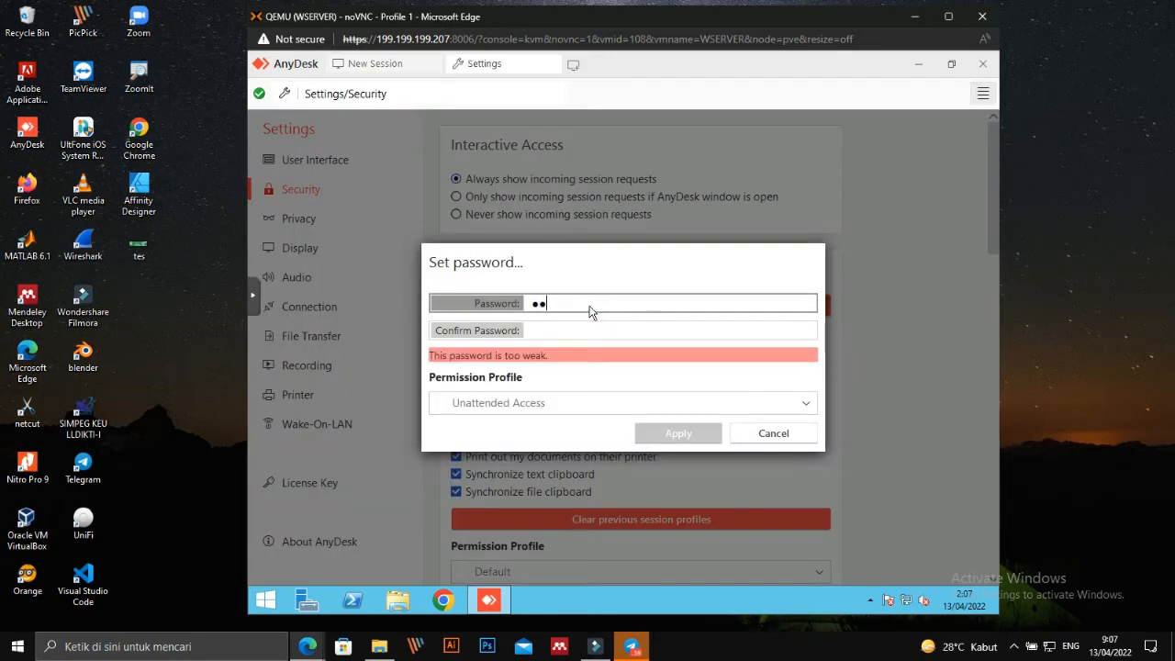
pyautogui.write('***********')
pyautogui.press('Tab')
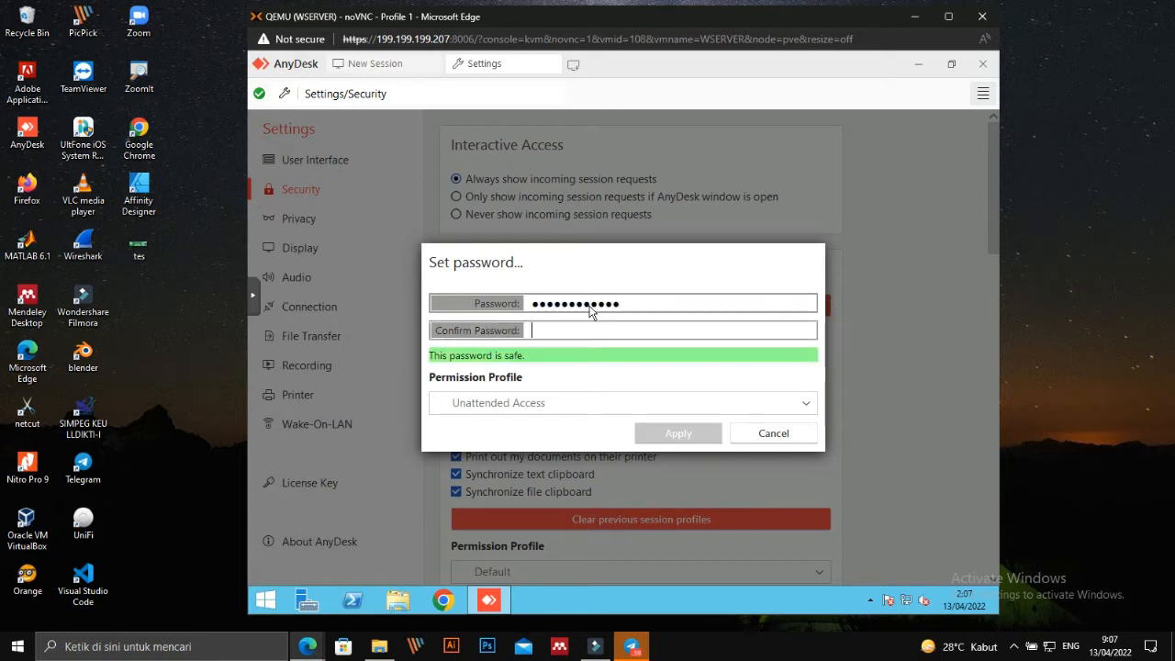
pyautogui.write('****')
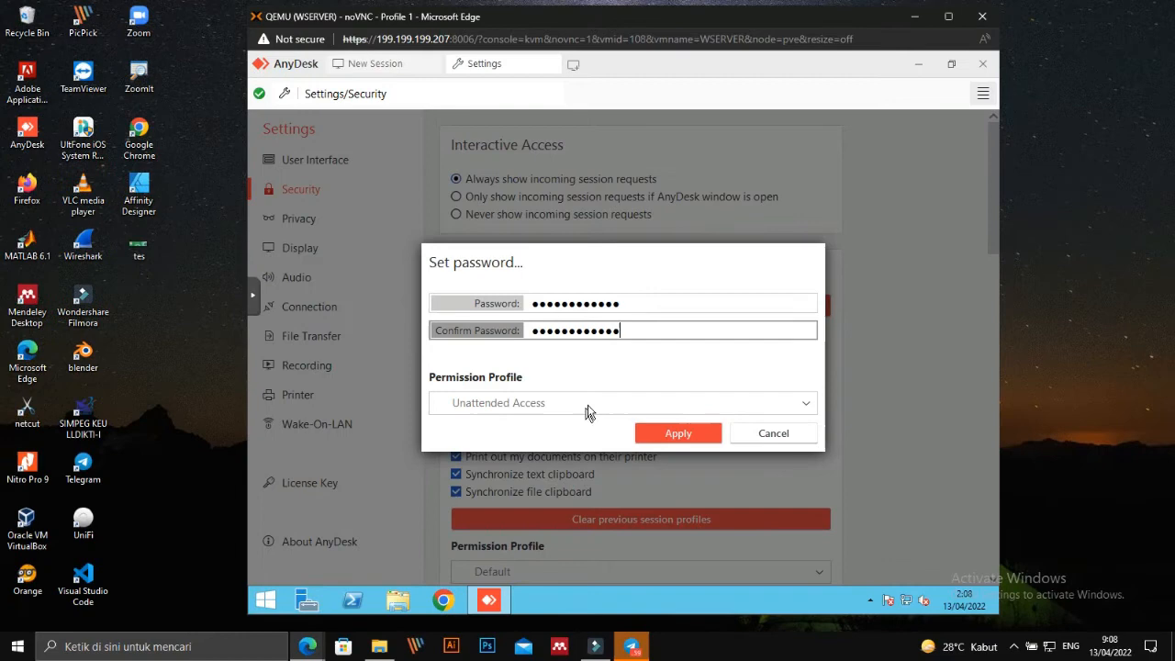
pyautogui.click(595, 398)
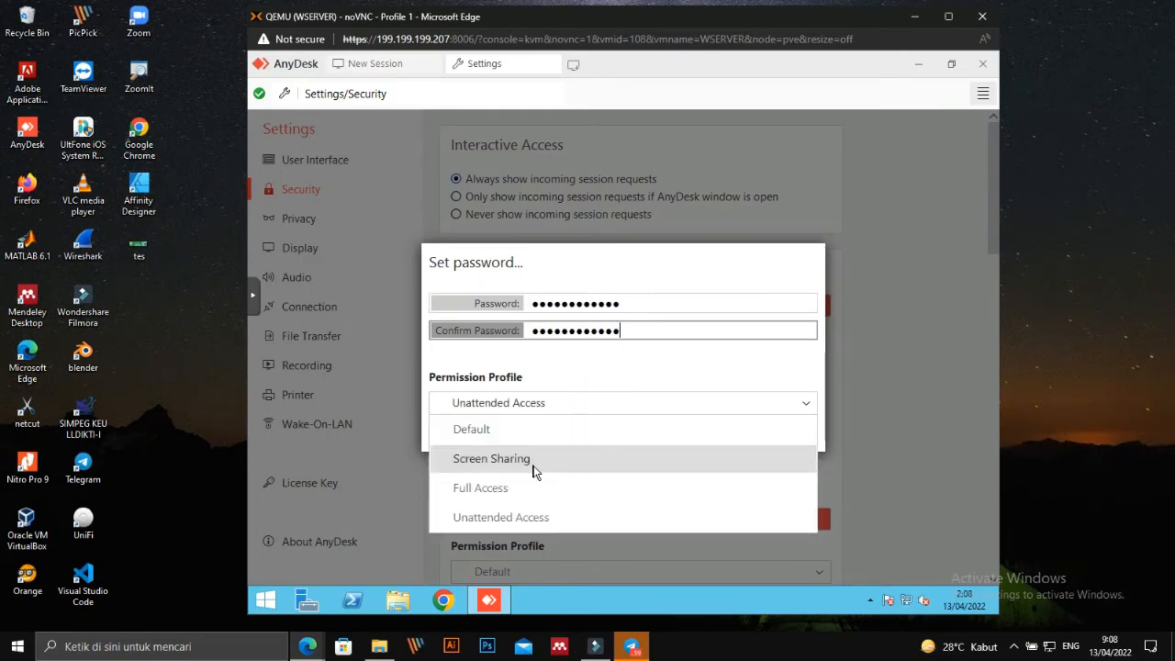
pyautogui.click(528, 520)
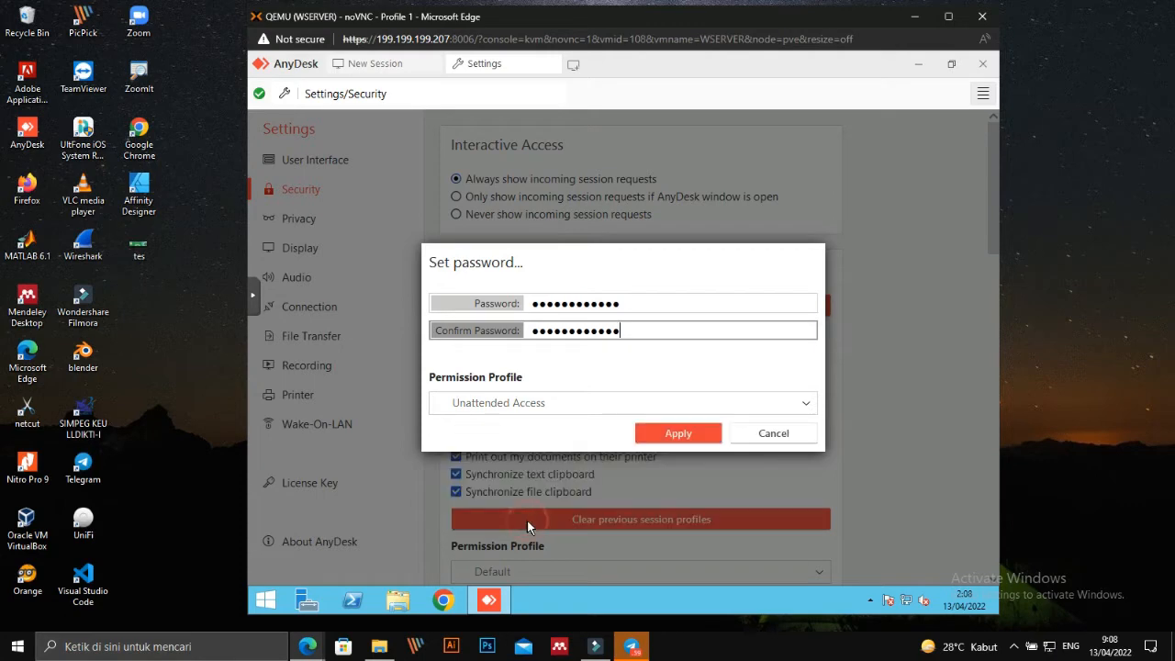
pyautogui.click(664, 439)
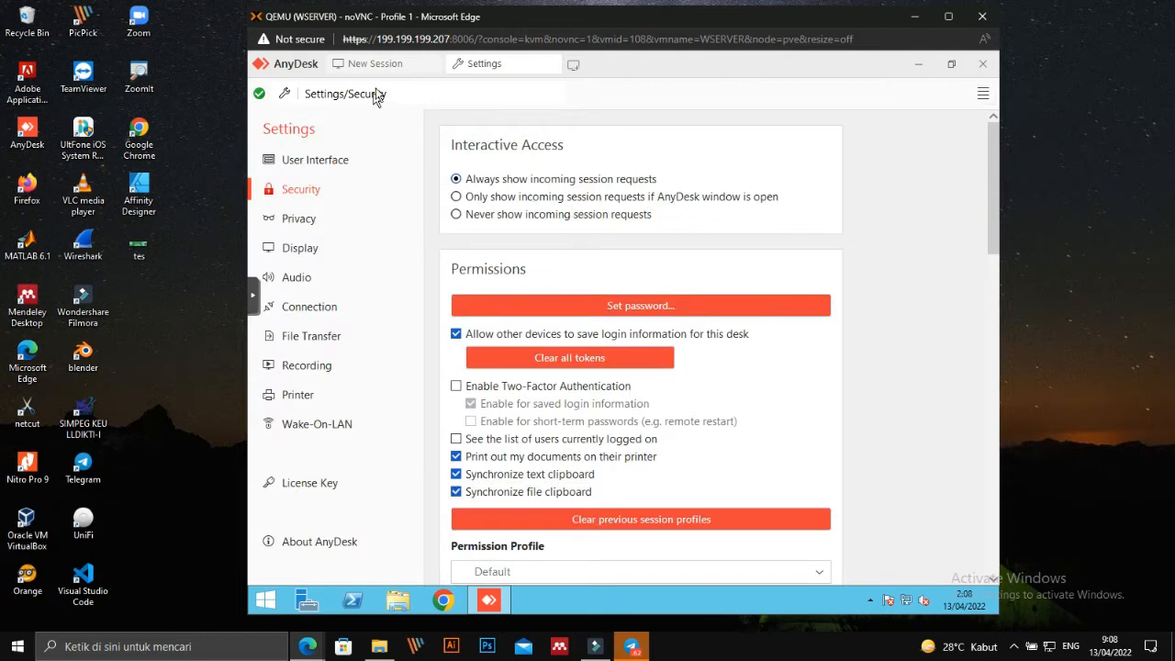
pyautogui.click(378, 64)
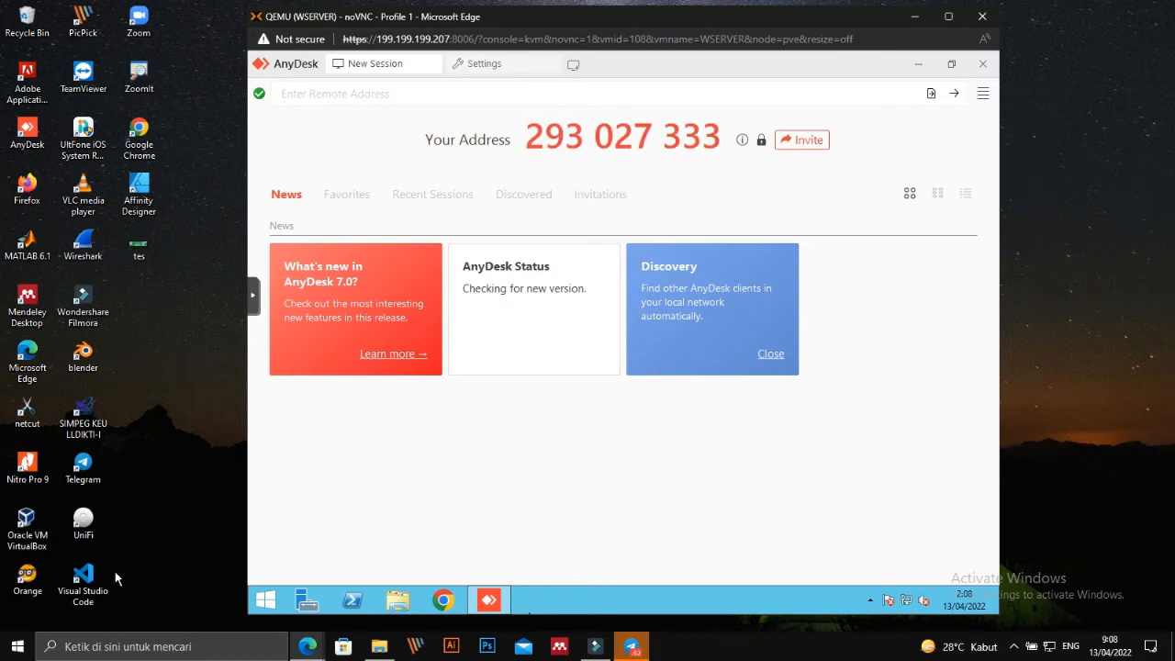
# Launch Notepad on the host and place it beside the server's AnyDesk address.
pyautogui.press('super+r')
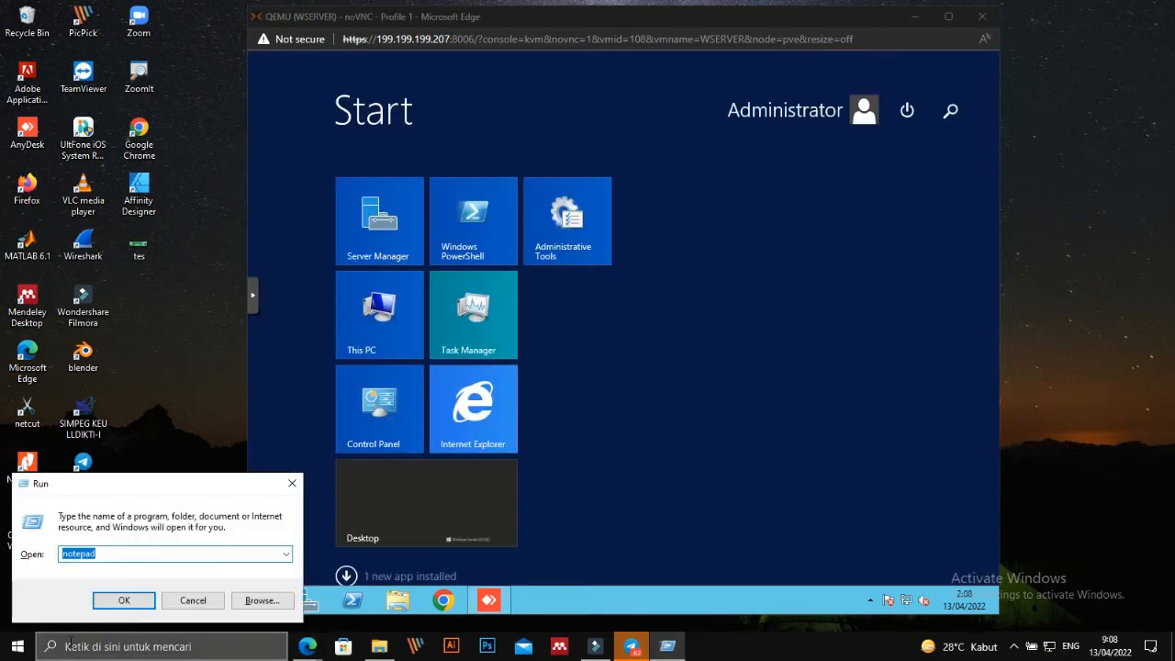
pyautogui.write('notepad')
pyautogui.press('Return')
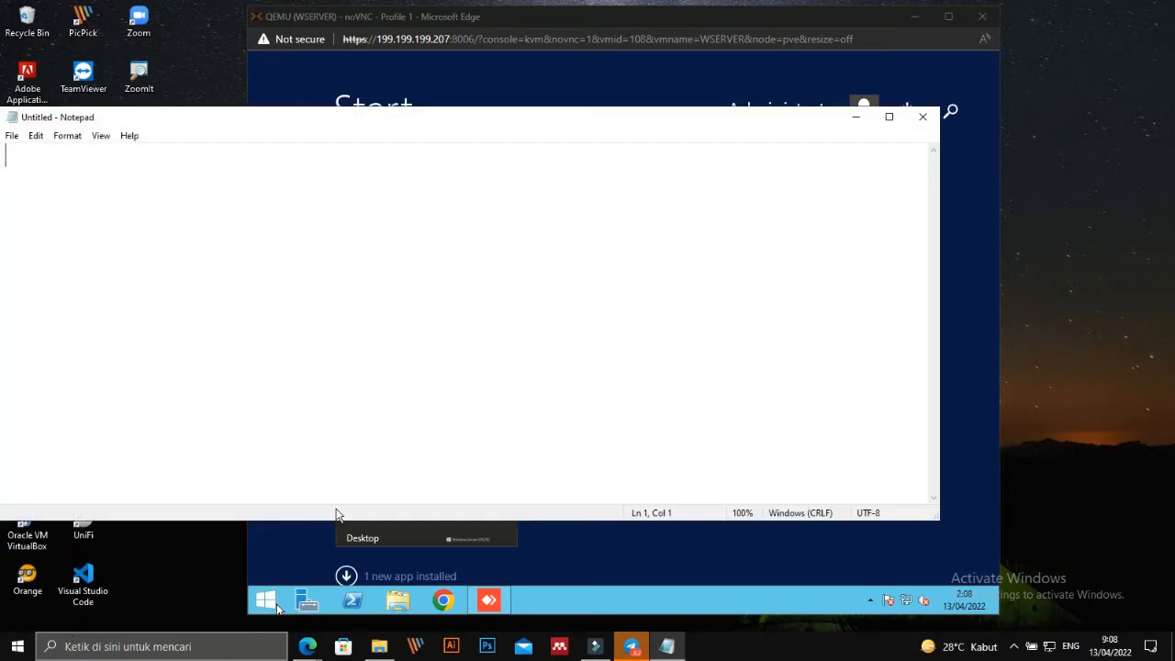
pyautogui.click(557, 559)
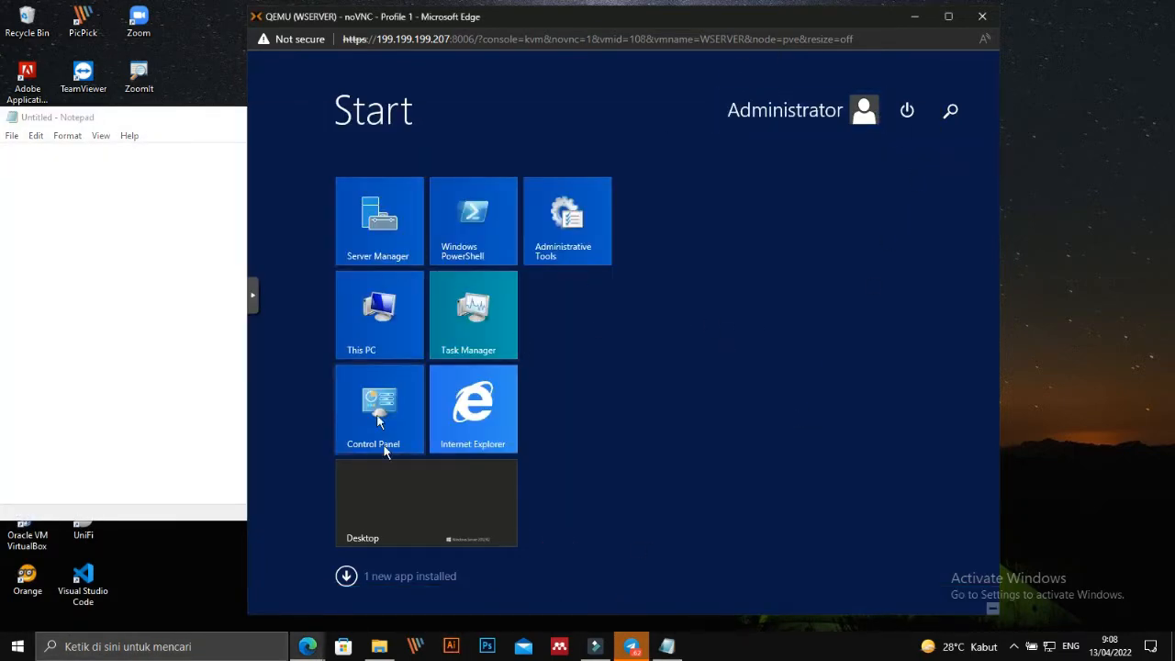
pyautogui.click(382, 510)
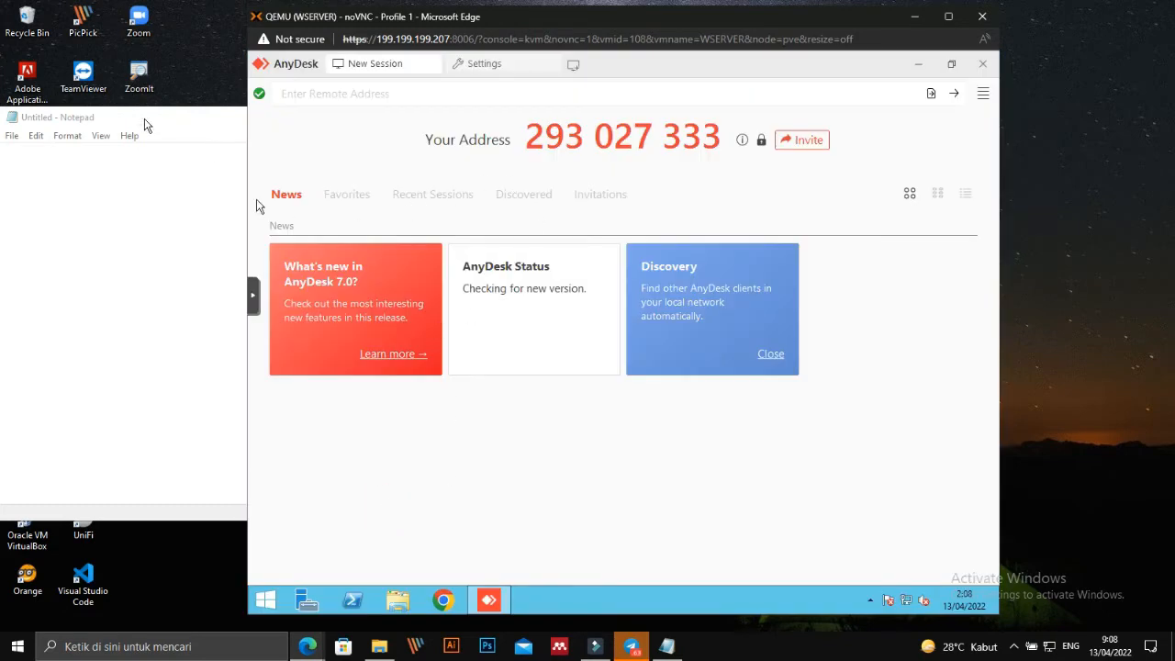
pyautogui.click(144, 122)
pyautogui.moveTo(144, 122); pyautogui.dragTo(555, 295)
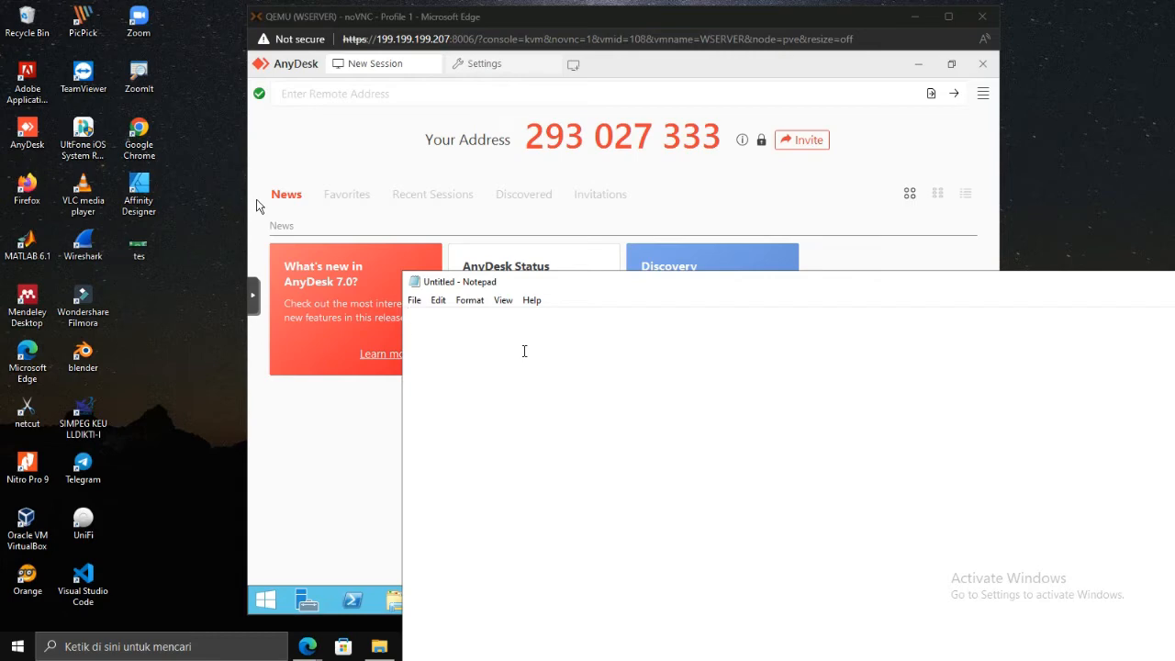
# Write the server's AnyDesk ID after an 'ID :' label, select it, and minimize the console.
pyautogui.write('ID')
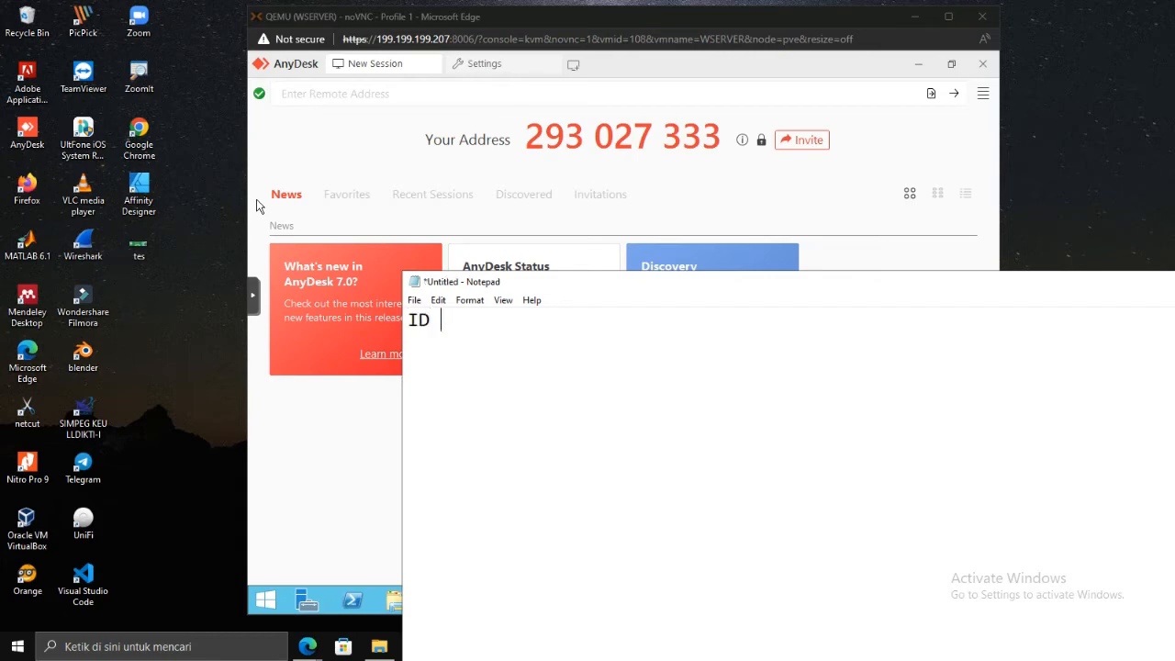
pyautogui.write(' : 293')
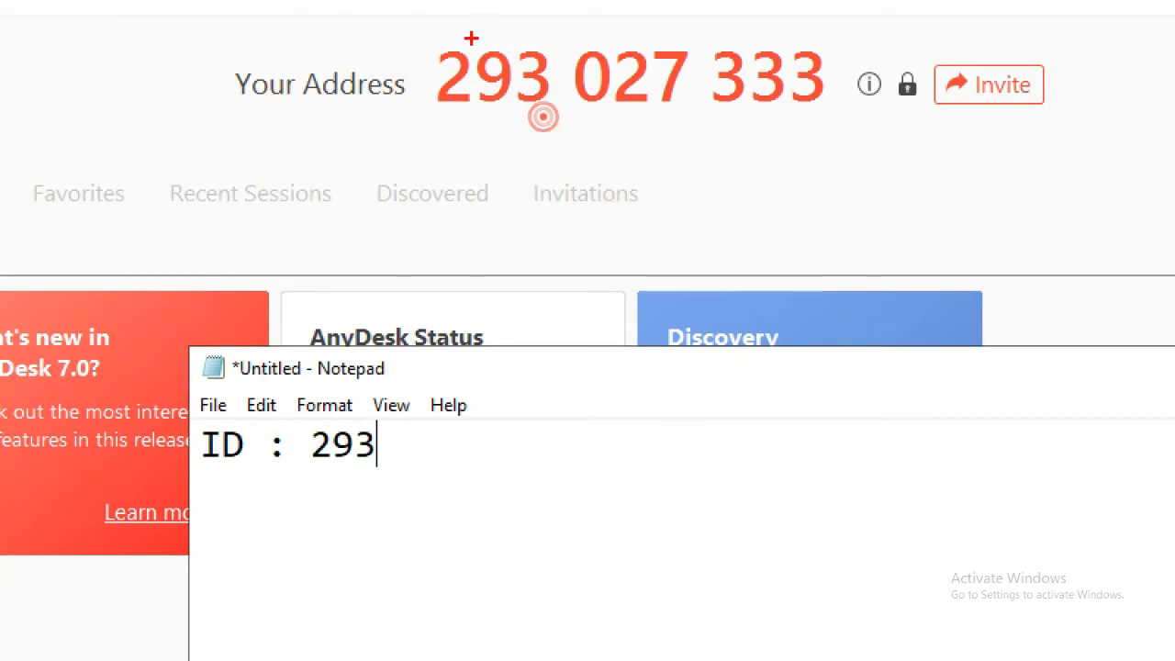
pyautogui.moveTo(456, 4); pyautogui.dragTo(739, 118)
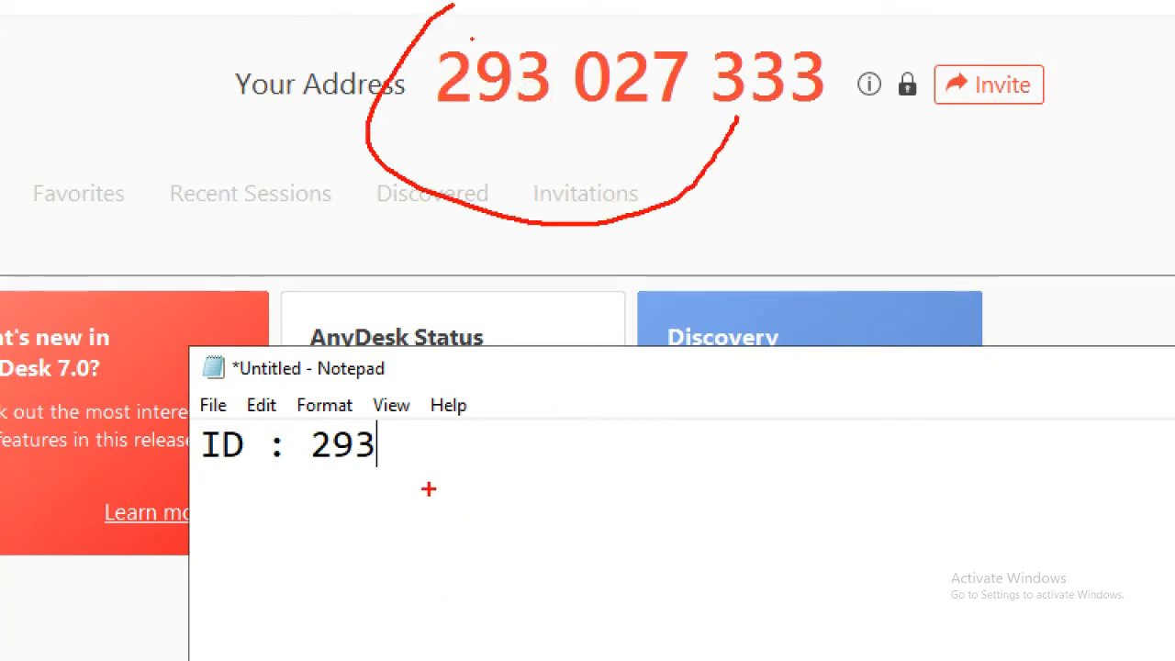
pyautogui.press('Escape')
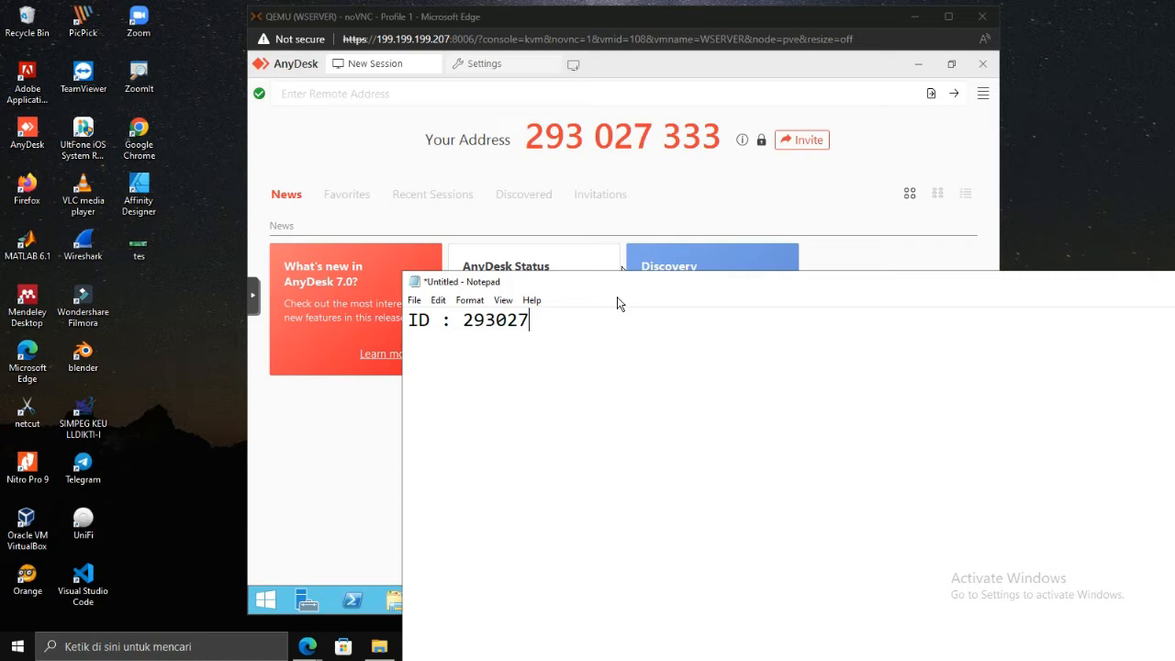
pyautogui.write('333')
pyautogui.moveTo(596, 315); pyautogui.dragTo(464, 327)
pyautogui.hotkey('ctrl', 'c')
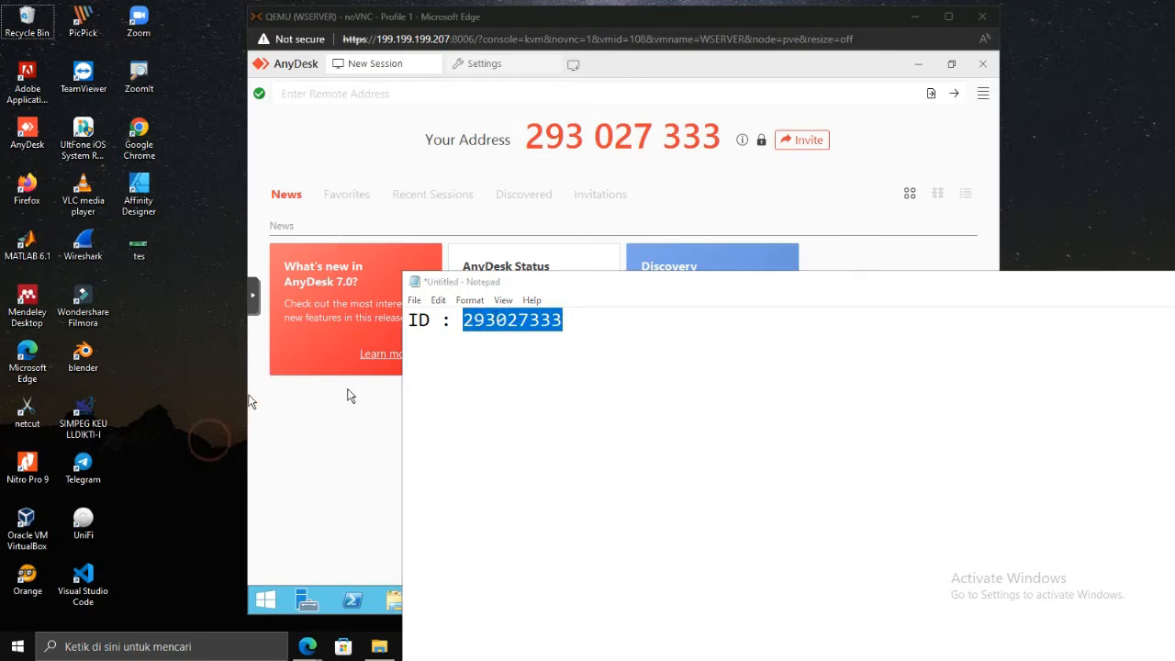
pyautogui.click(914, 16)
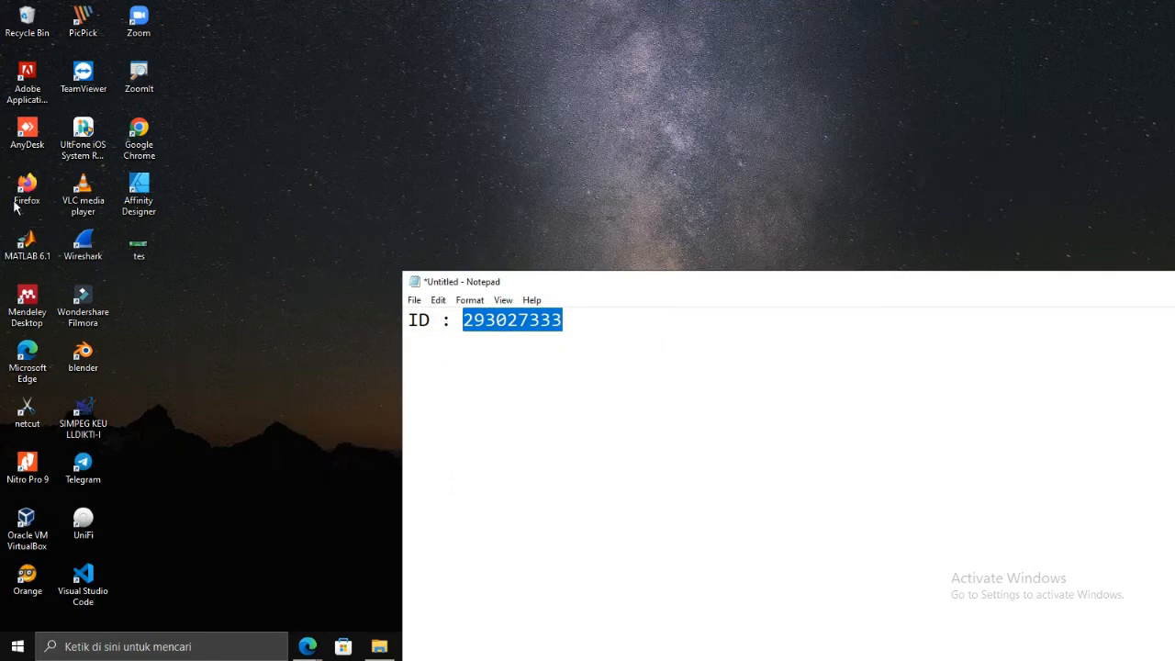
# Start local AnyDesk, paste the server's ID into Remote Address, and connect.
pyautogui.doubleClick(33, 131)
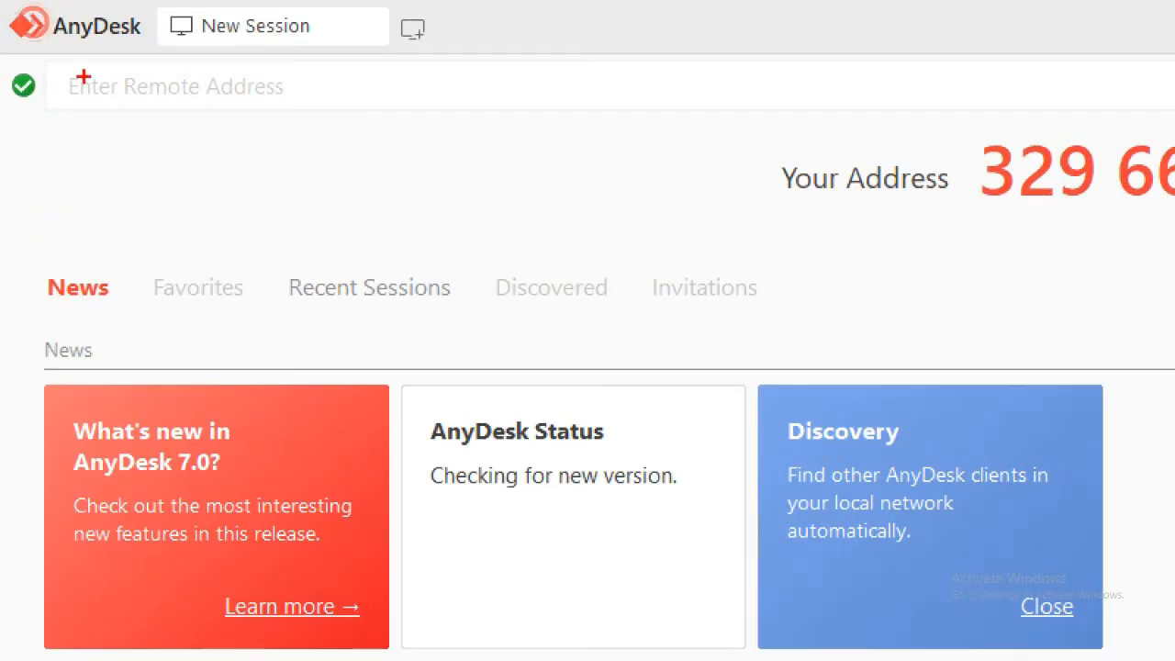
pyautogui.moveTo(56, 40)
pyautogui.mouseDown()
pyautogui.moveTo(354, 36)
pyautogui.moveTo(152, 162)
pyautogui.moveTo(41, 51)
pyautogui.mouseUp()
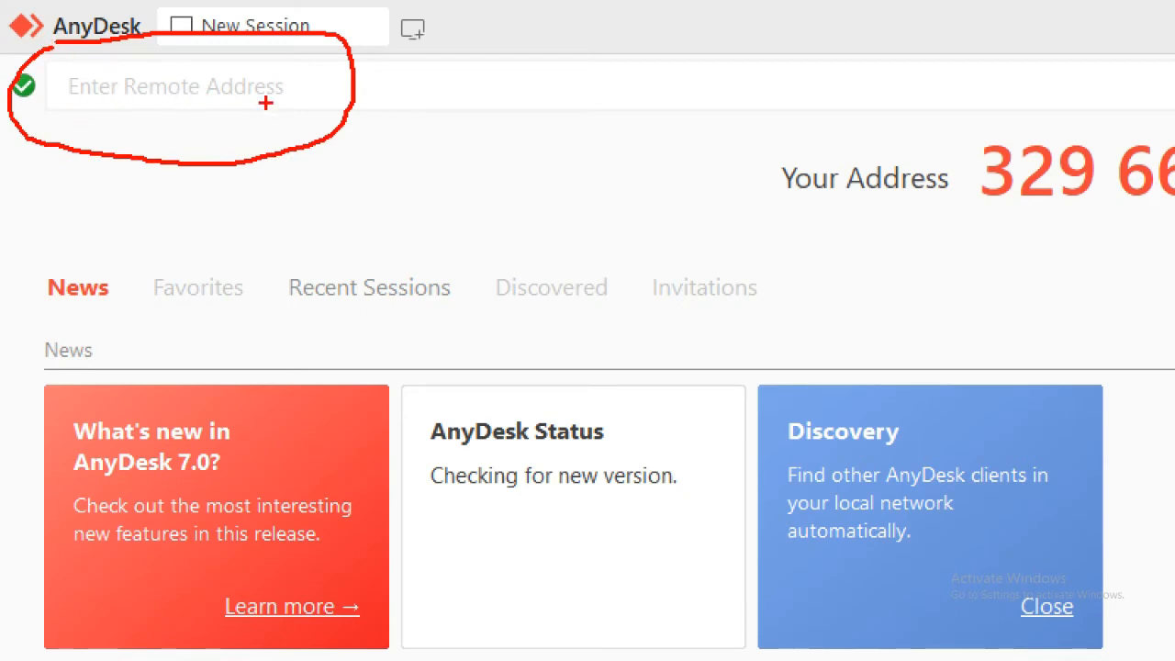
pyautogui.press('Escape')
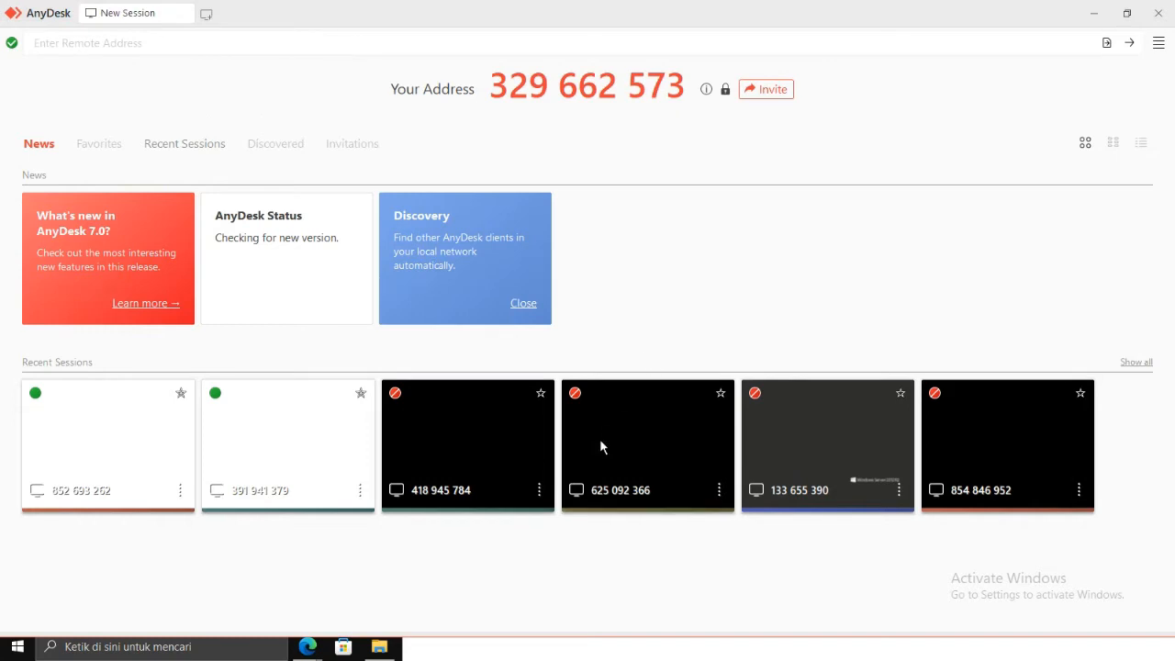
pyautogui.hotkey('alt', 'Tab')
pyautogui.hotkey('alt', 'Tab')
pyautogui.hotkey('alt', 'Tab')
pyautogui.hotkey('alt', 'Tab')
pyautogui.hotkey('alt', 'Tab')
pyautogui.hotkey('alt', 'Tab')
pyautogui.hotkey('alt', 'Tab')
pyautogui.hotkey('alt', 'Tab')
pyautogui.hotkey('alt', 'Tab')
pyautogui.hotkey('alt', 'Tab')
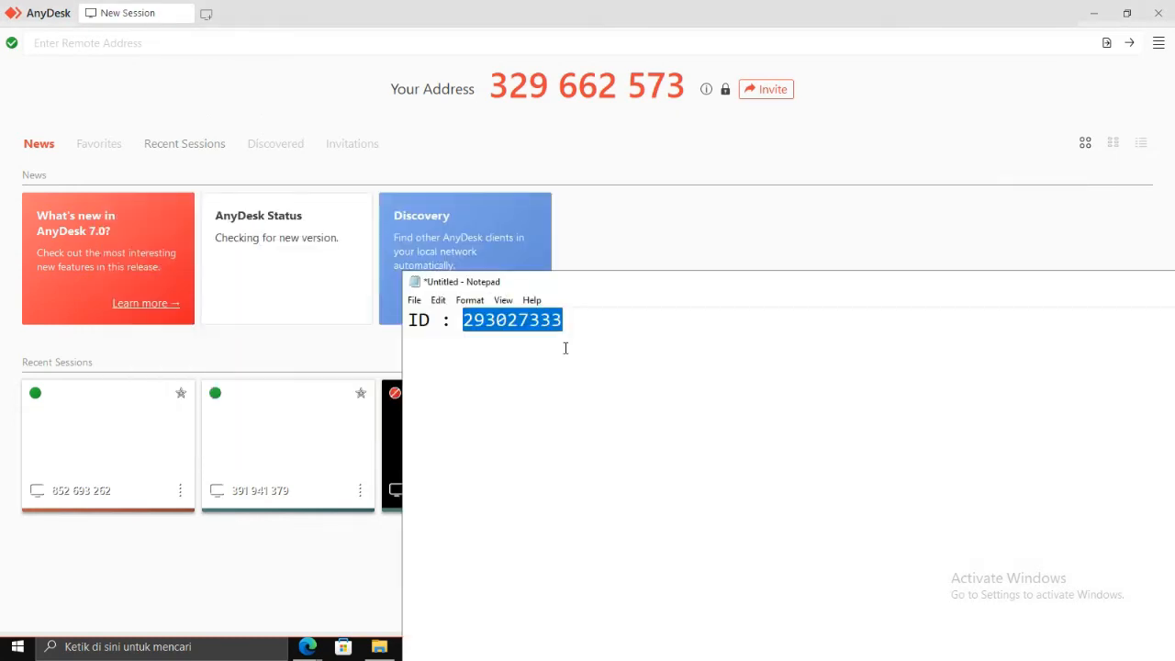
pyautogui.click(136, 44)
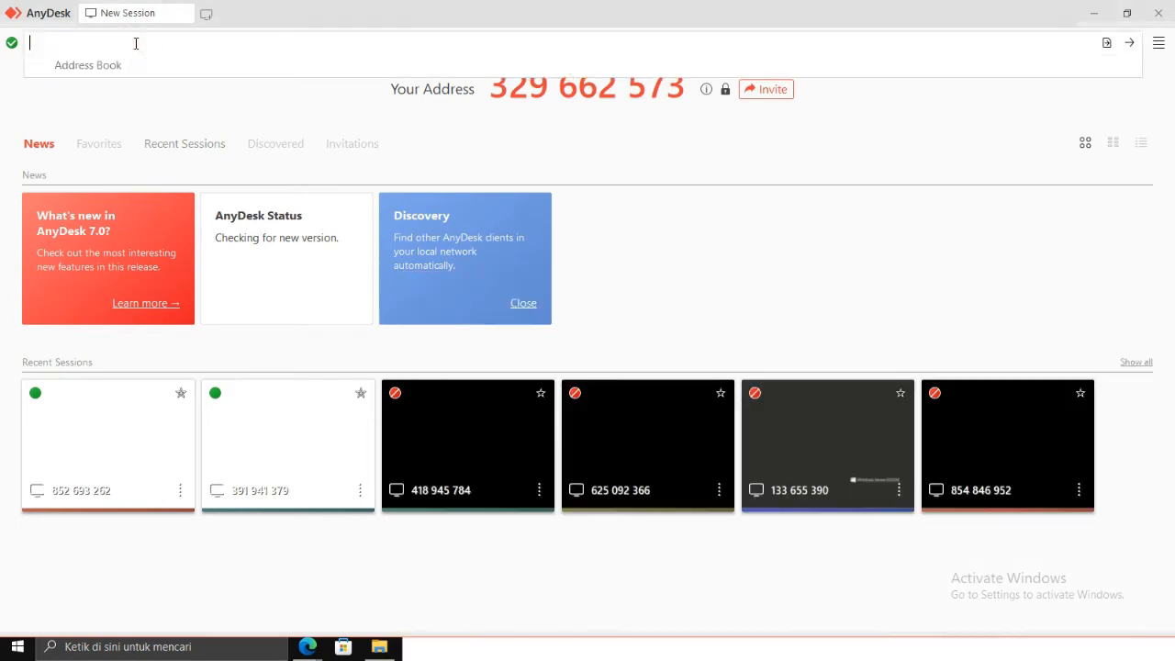
pyautogui.hotkey('ctrl', 'v')
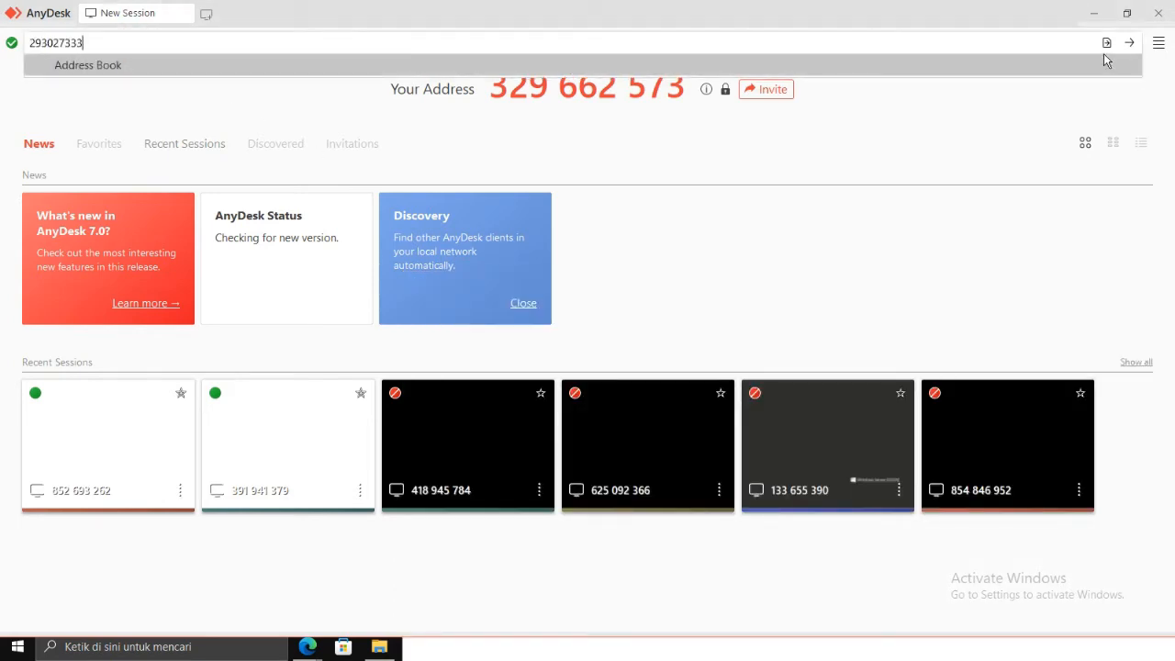
pyautogui.click(1131, 44)
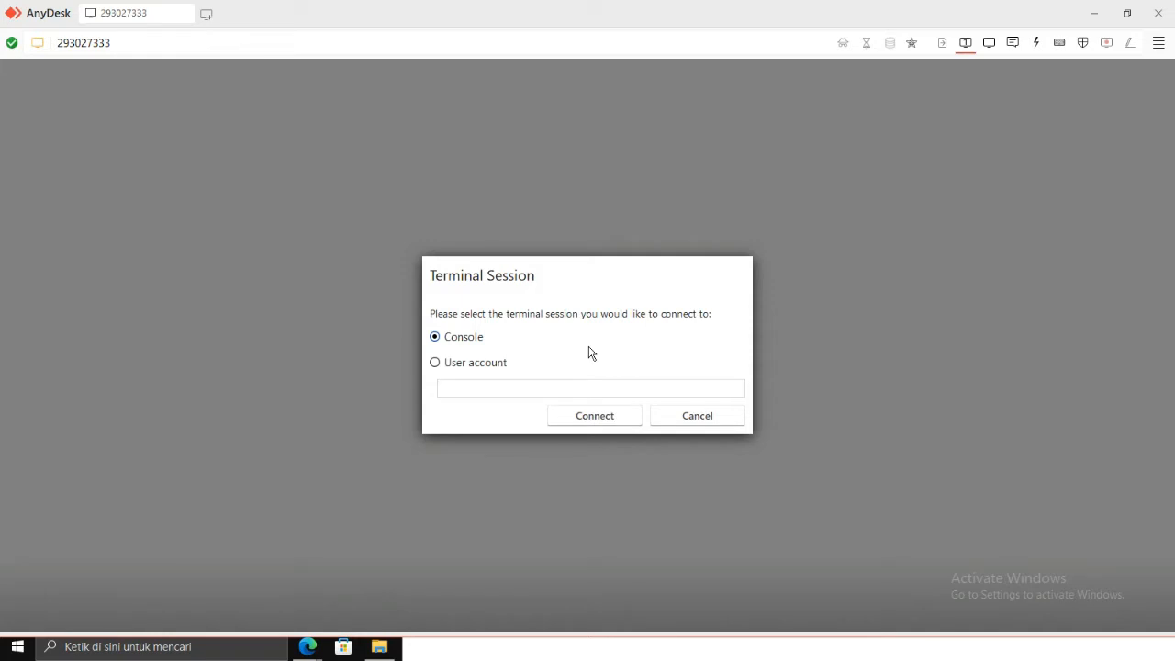
# Join the Console session and authorize it with the server's access password.
pyautogui.click(592, 416)
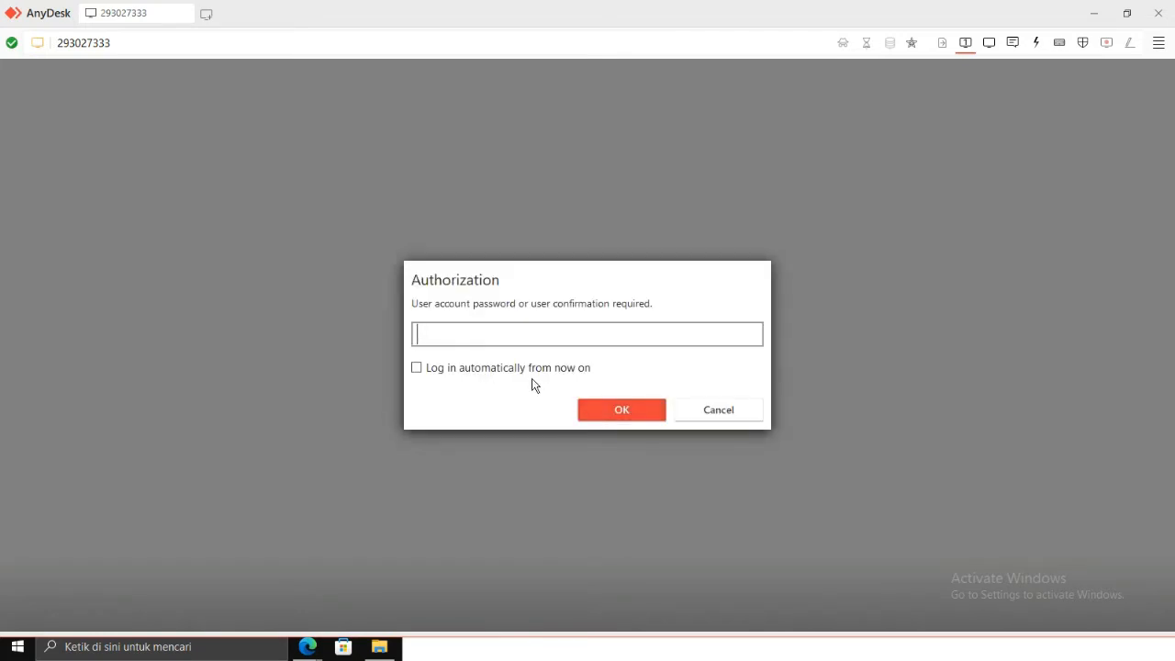
pyautogui.click(582, 335)
pyautogui.press('capslock')
pyautogui.write('●●●●●●●●●●●●')
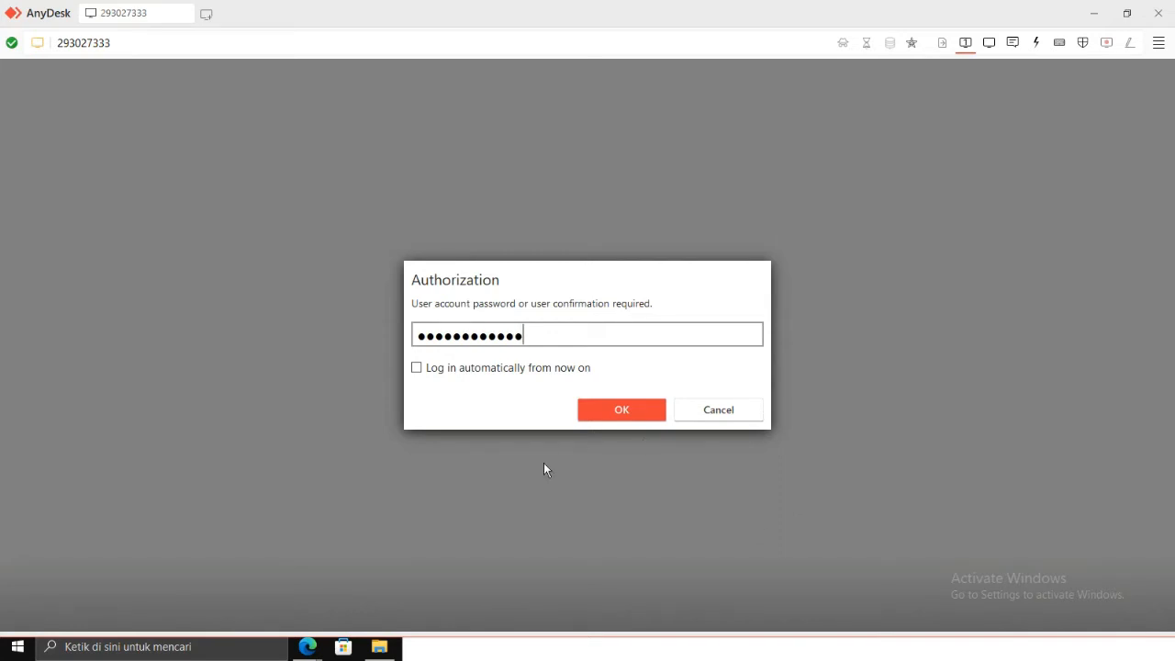
pyautogui.click(1127, 13)
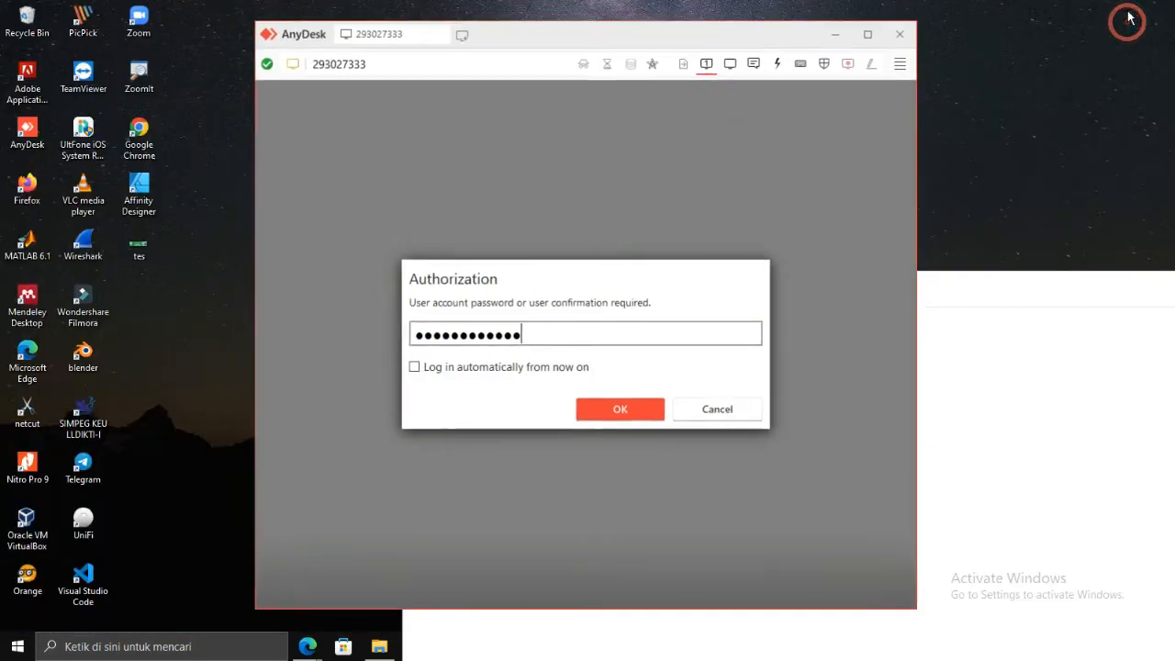
pyautogui.moveTo(687, 40); pyautogui.dragTo(536, 47)
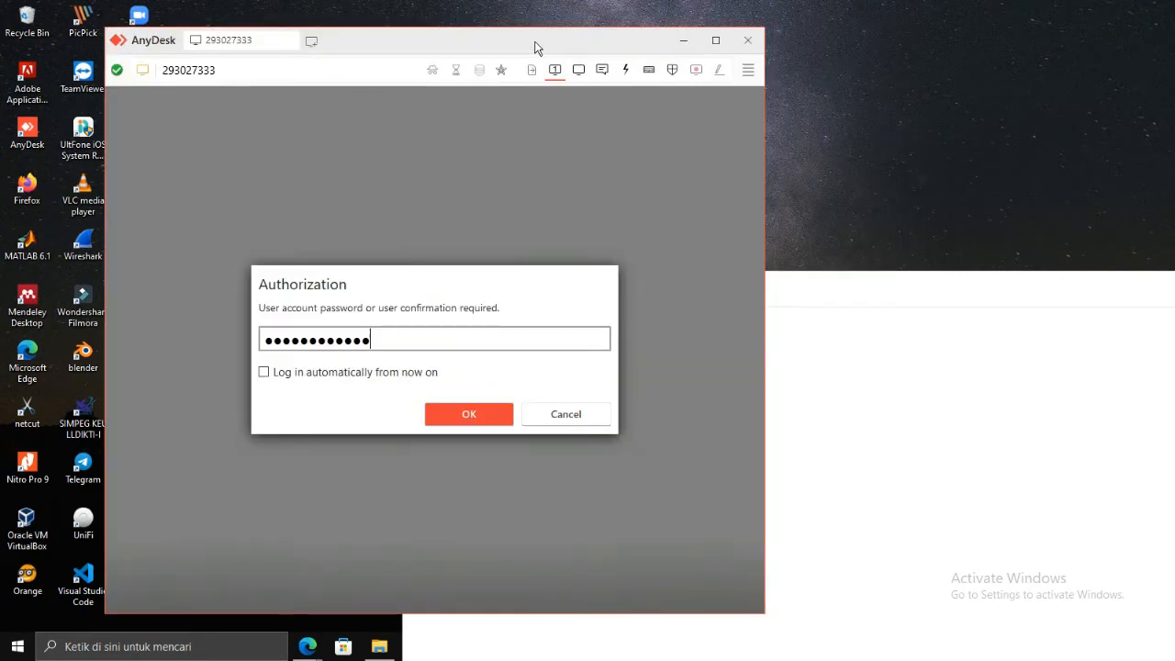
pyautogui.click(480, 415)
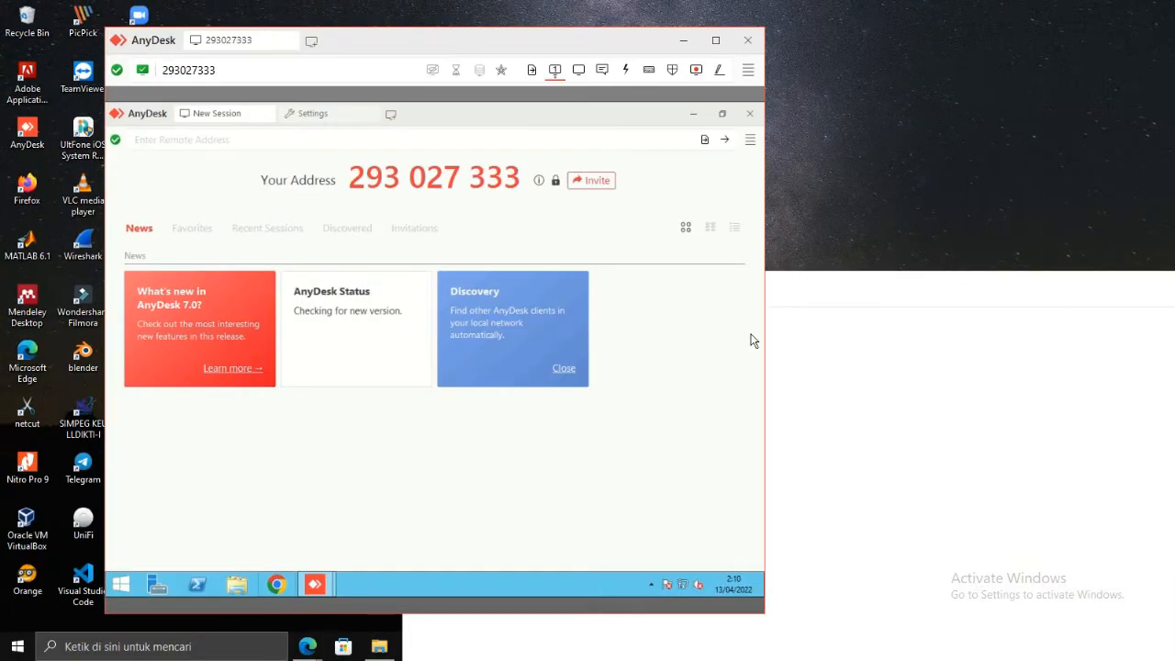
# Arrange the noVNC console and AnyDesk session windows side by side.
pyautogui.click(925, 299)
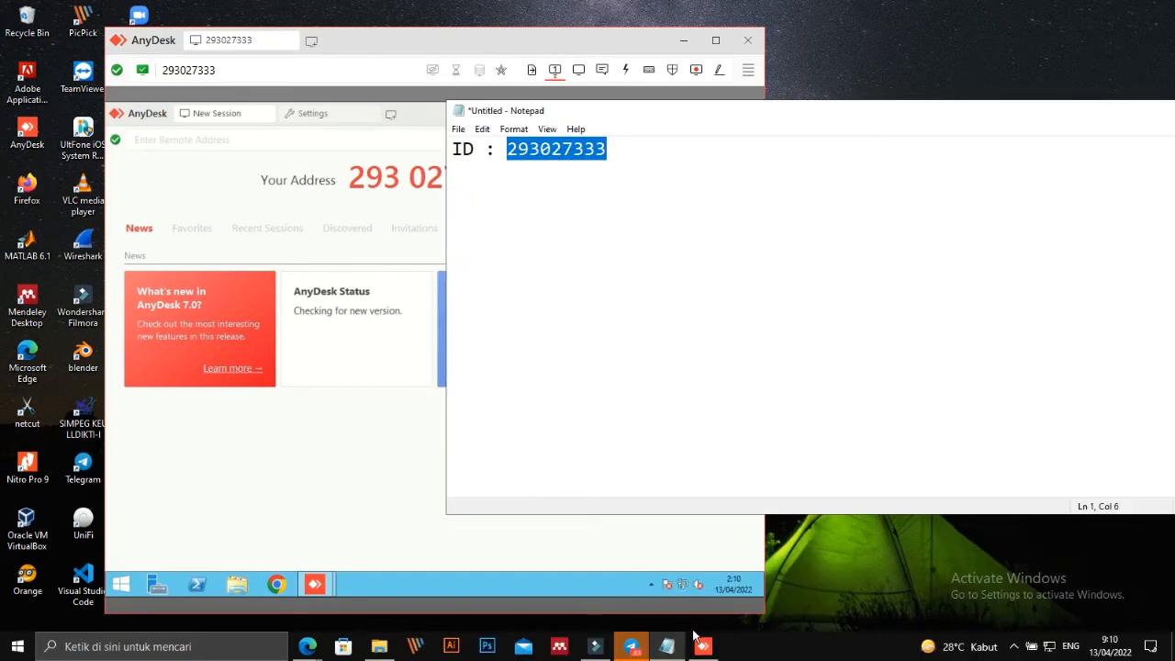
pyautogui.moveTo(306, 646)
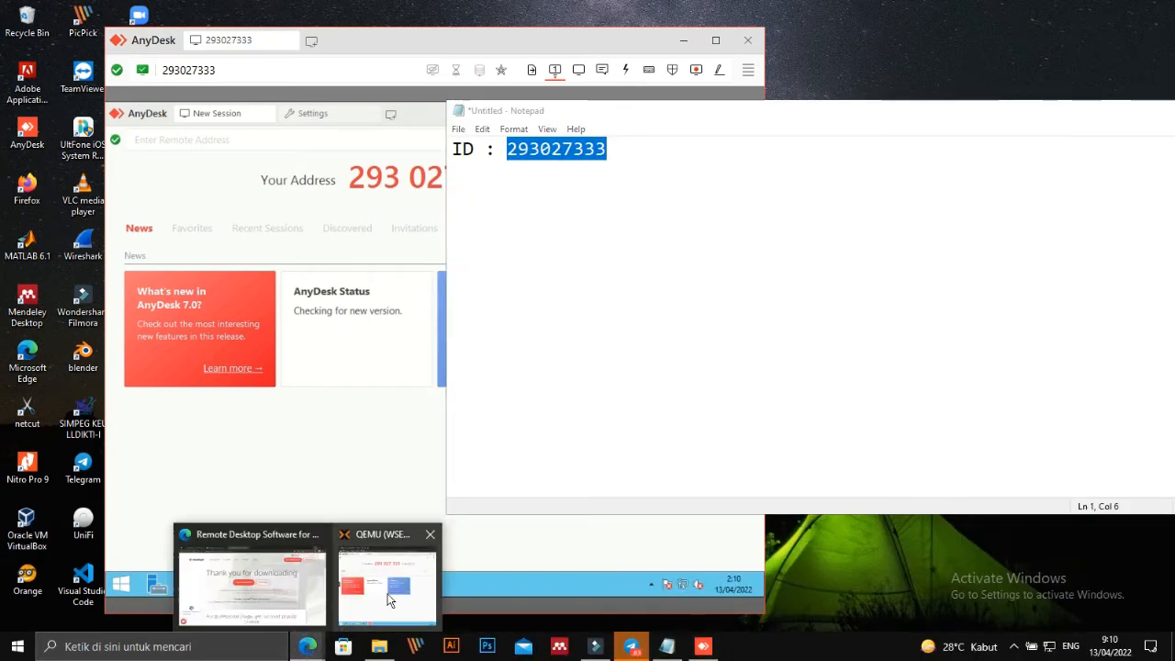
pyautogui.click(389, 600)
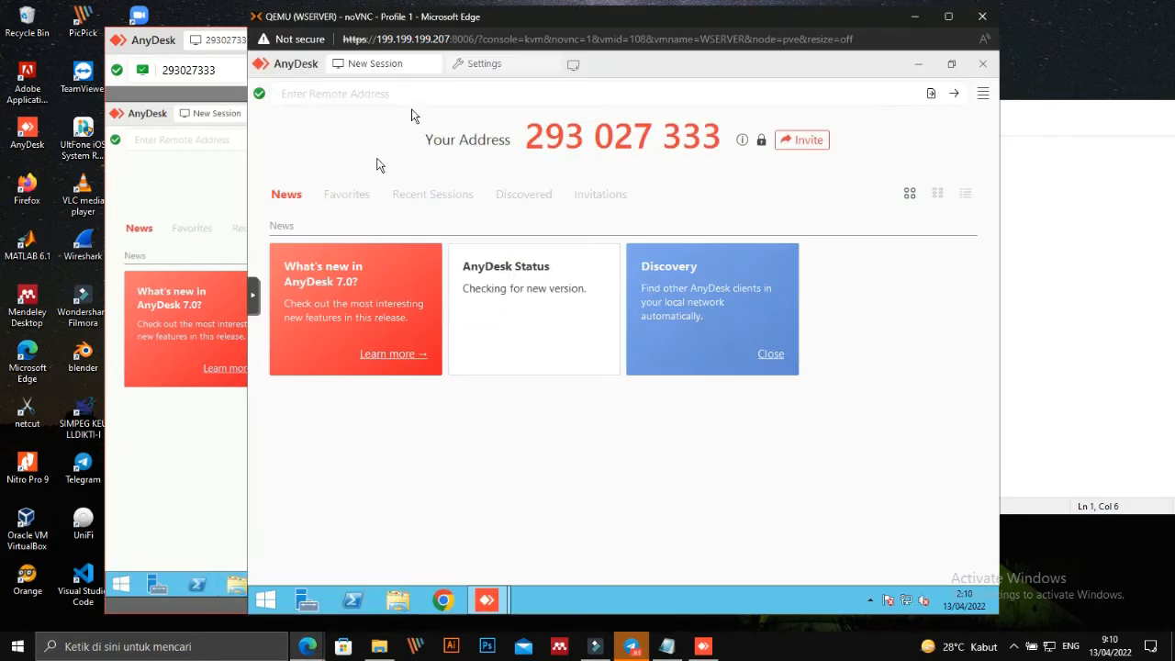
pyautogui.moveTo(703, 13); pyautogui.dragTo(885, 18)
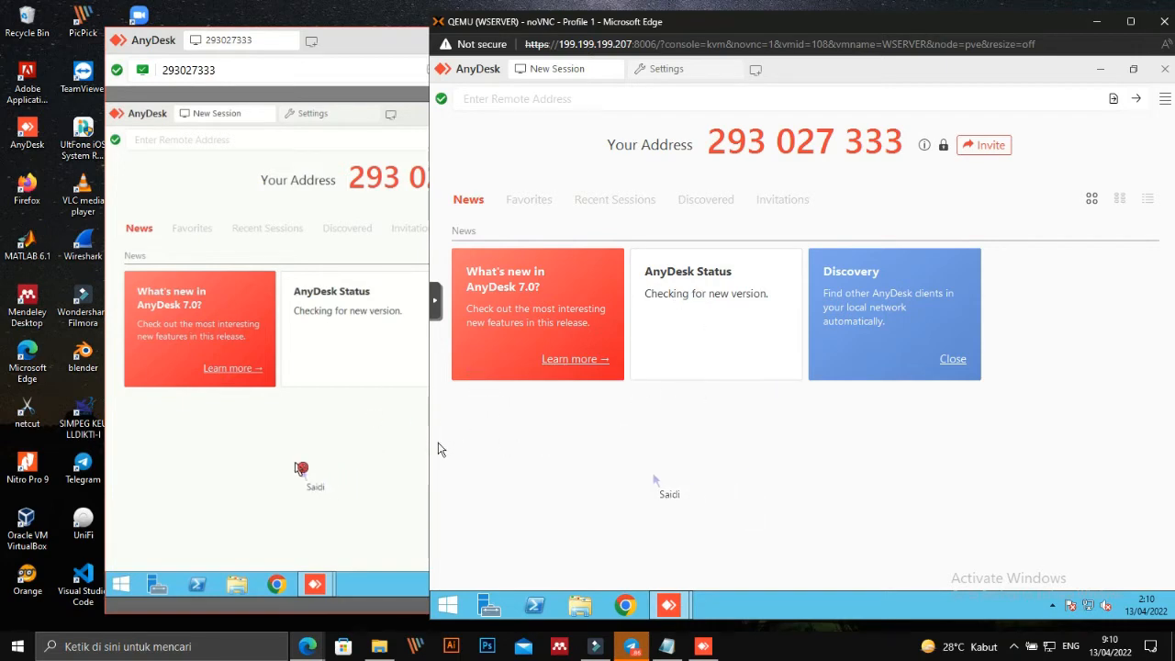
pyautogui.click(295, 465)
pyautogui.moveTo(563, 27); pyautogui.dragTo(918, 35)
pyautogui.moveTo(600, 43); pyautogui.dragTo(541, 37)
pyautogui.moveTo(996, 34); pyautogui.dragTo(955, 26)
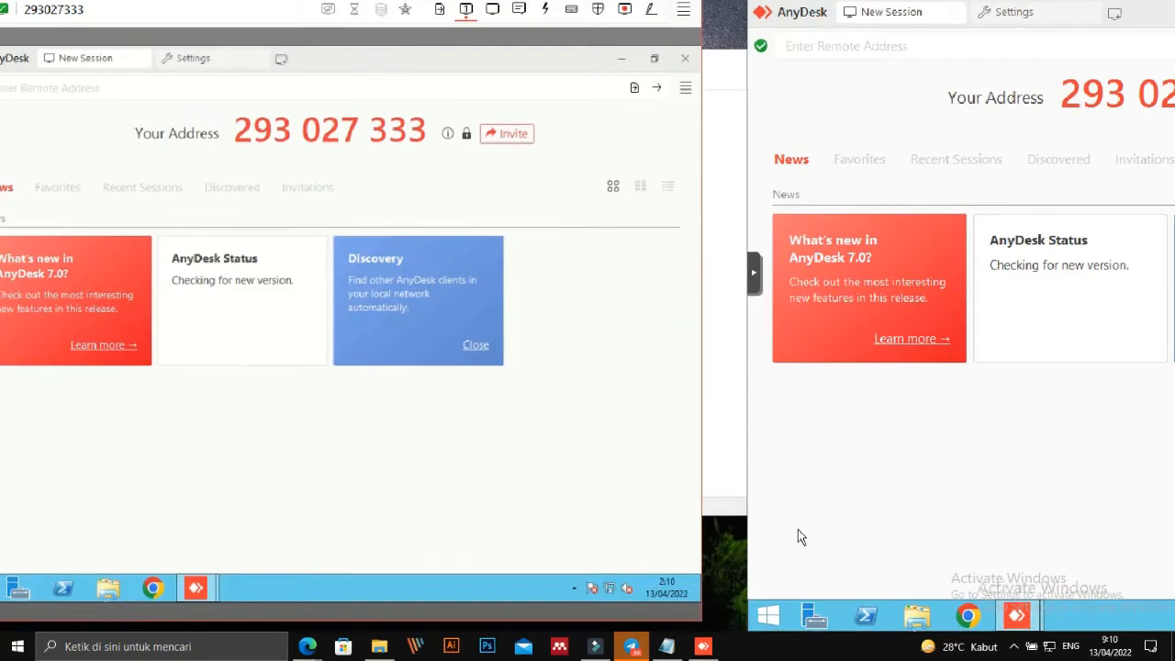
pyautogui.click(779, 537)
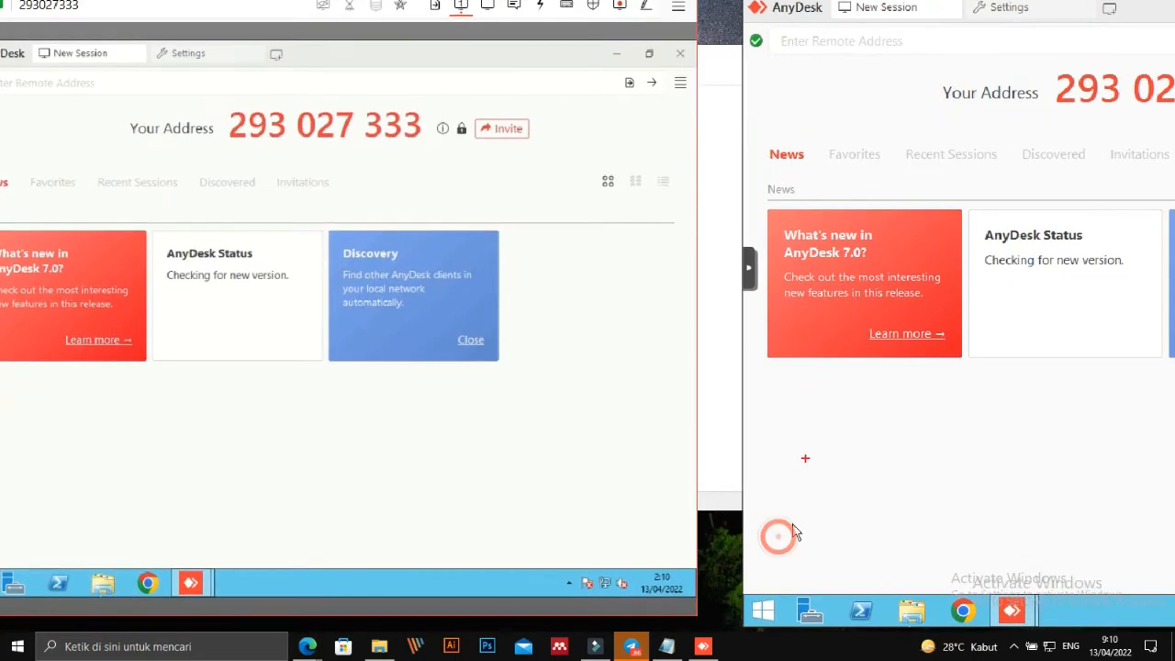
pyautogui.moveTo(806, 444)
pyautogui.mouseDown()
pyautogui.moveTo(907, 488)
pyautogui.moveTo(812, 413)
pyautogui.mouseUp()
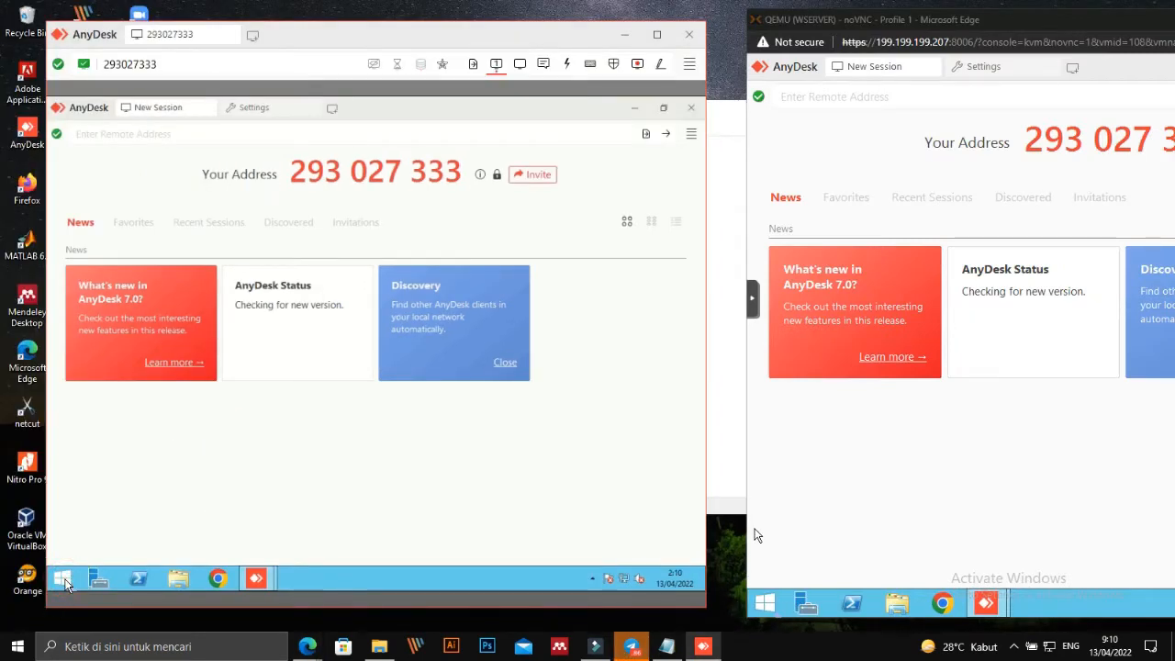
pyautogui.click(767, 602)
pyautogui.click(767, 602)
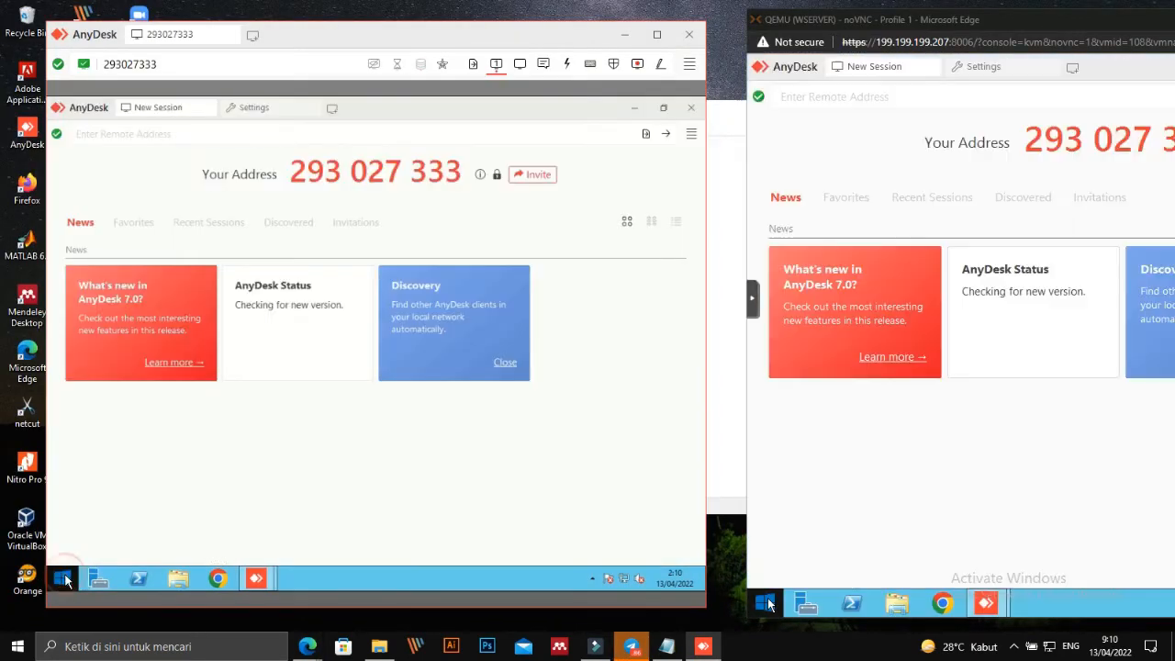
pyautogui.click(890, 606)
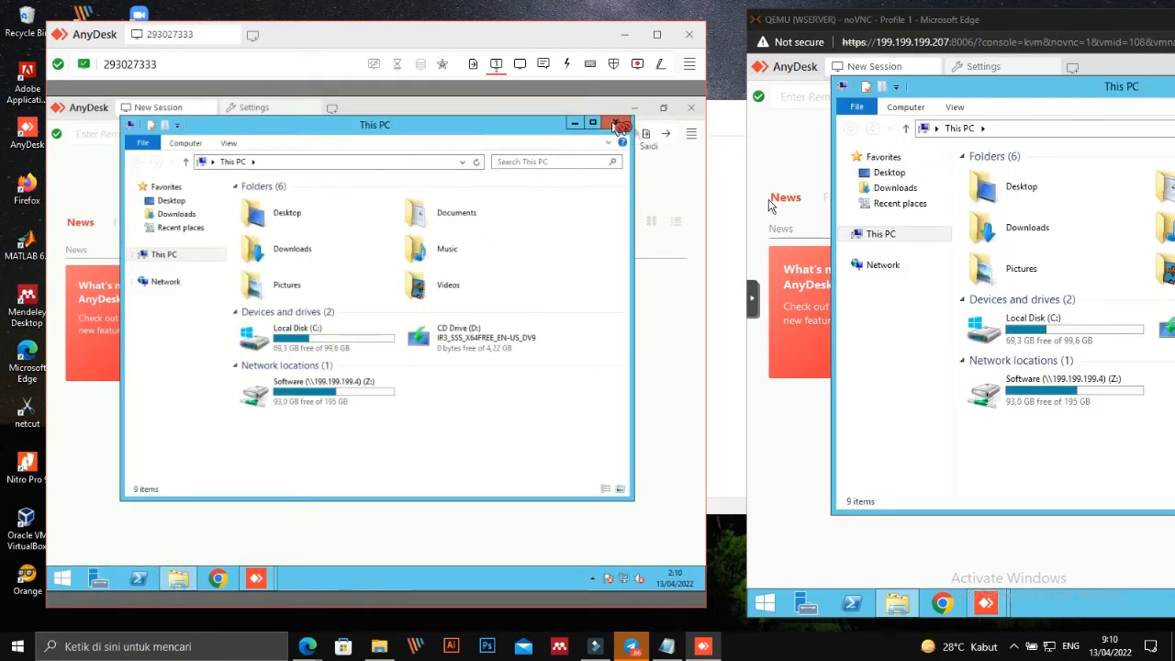
pyautogui.click(615, 123)
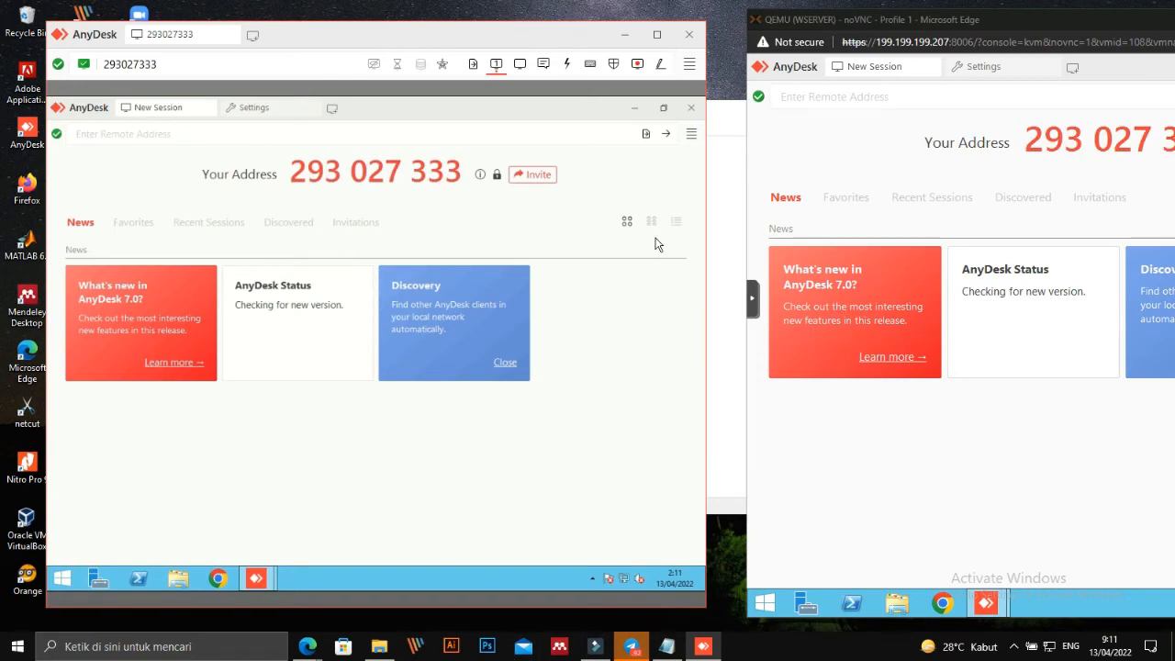
# Work in the remote session, typing 'inet' and then cancelling with Escape.
pyautogui.click(632, 34)
pyautogui.hotkey('alt', 'Tab')
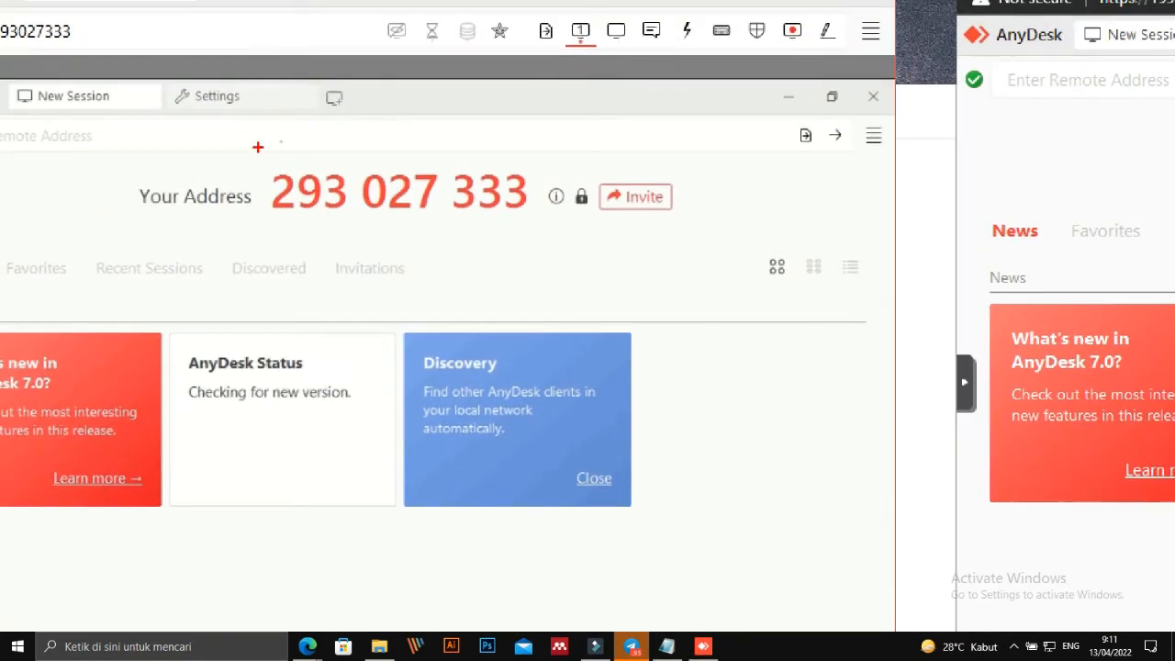
pyautogui.moveTo(259, 147)
pyautogui.mouseDown()
pyautogui.moveTo(511, 118)
pyautogui.moveTo(526, 225)
pyautogui.moveTo(225, 158)
pyautogui.moveTo(235, 147)
pyautogui.mouseUp()
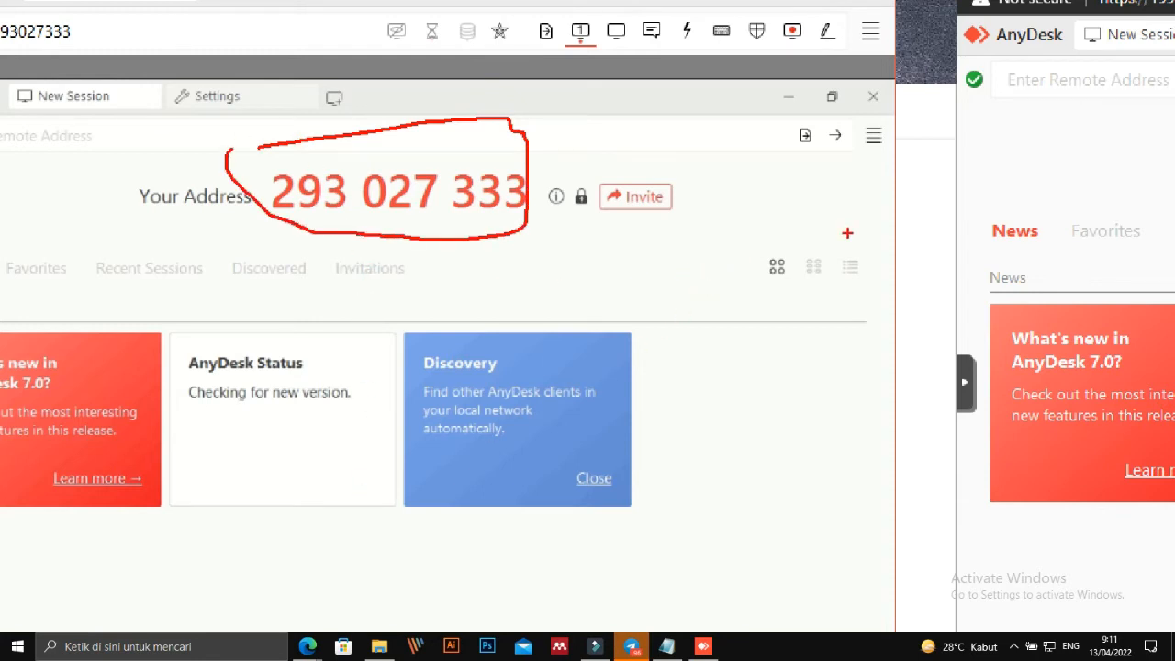
pyautogui.moveTo(511, 255); pyautogui.dragTo(675, 297)
pyautogui.press('t')
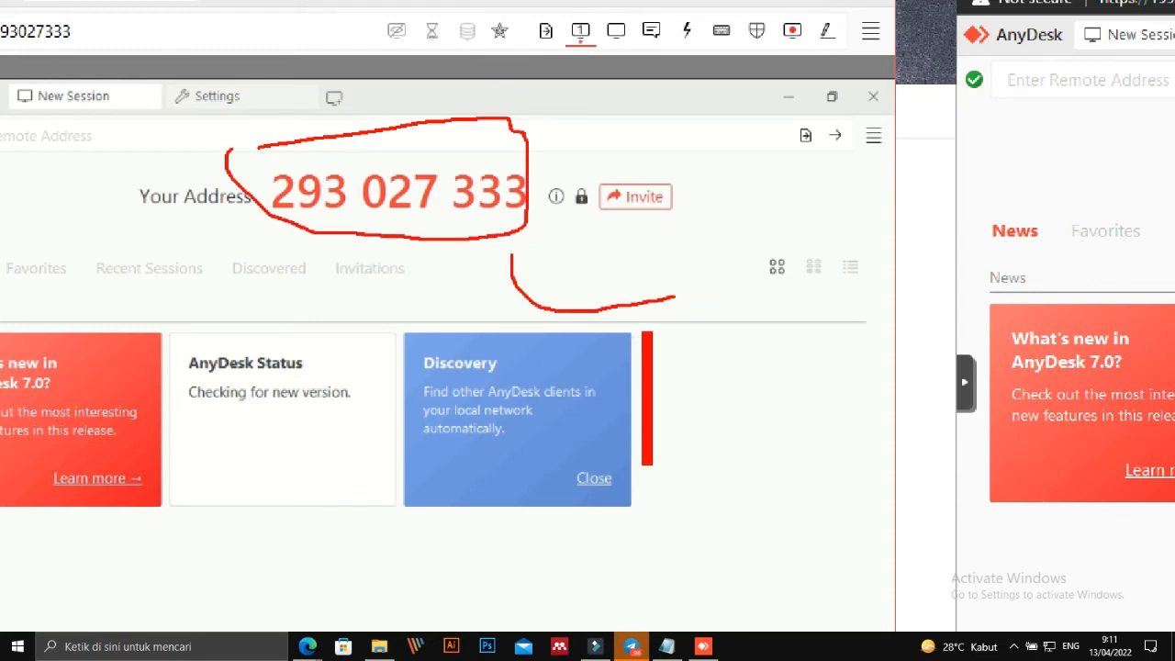
pyautogui.click(647, 328)
pyautogui.write('inet')
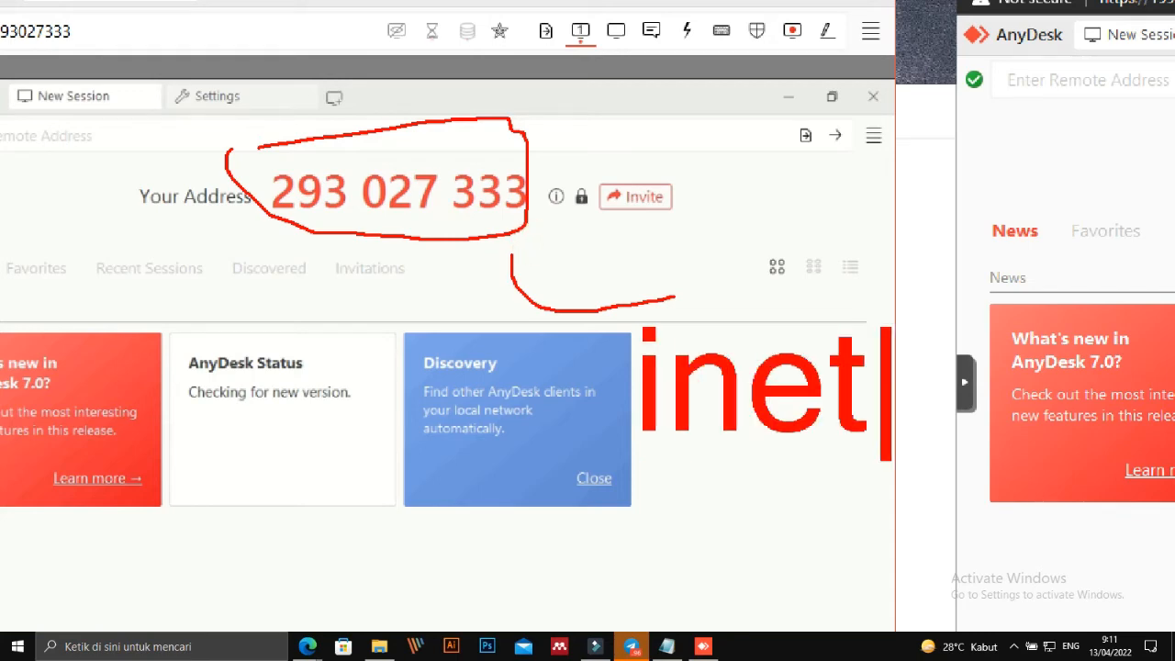
pyautogui.press('BackSpace')
pyautogui.press('BackSpace')
pyautogui.press('BackSpace')
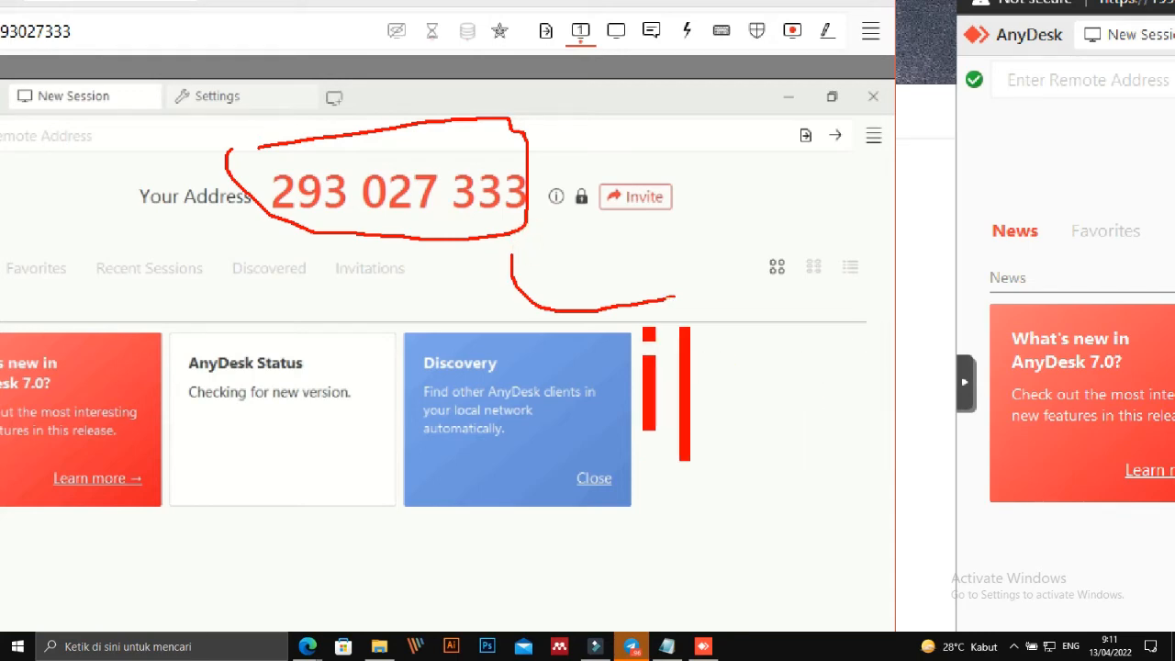
pyautogui.press('Escape')
pyautogui.press('Escape')
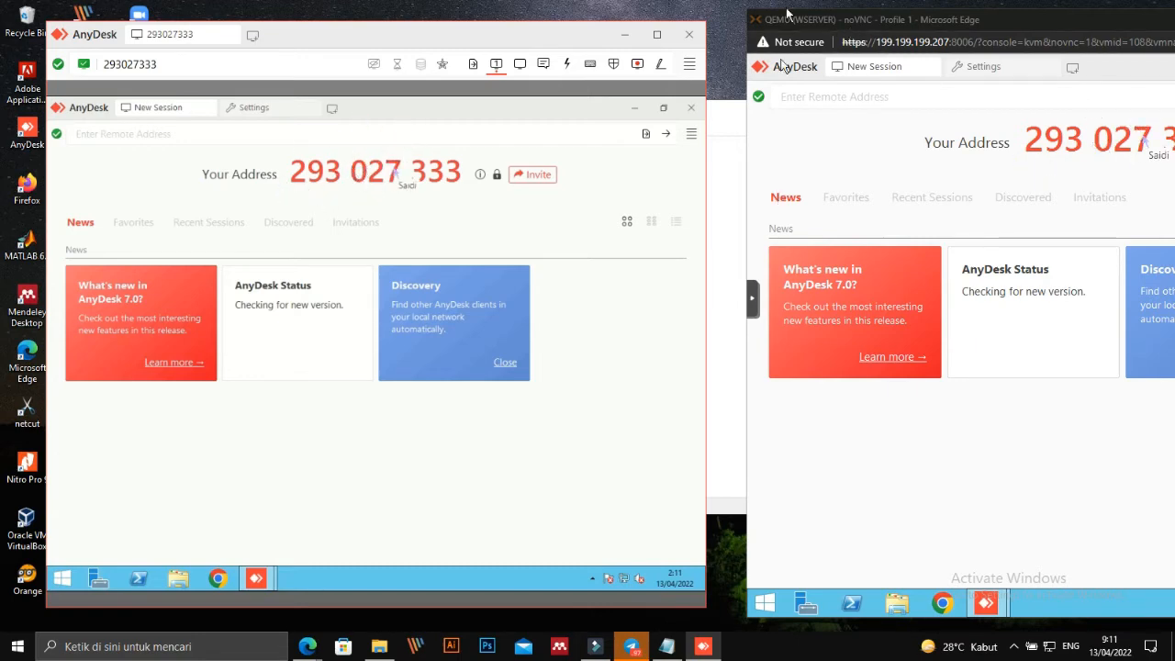
# Minimize the session, refresh the desktop twice, and bring the AnyDesk download page forward.
pyautogui.click(624, 34)
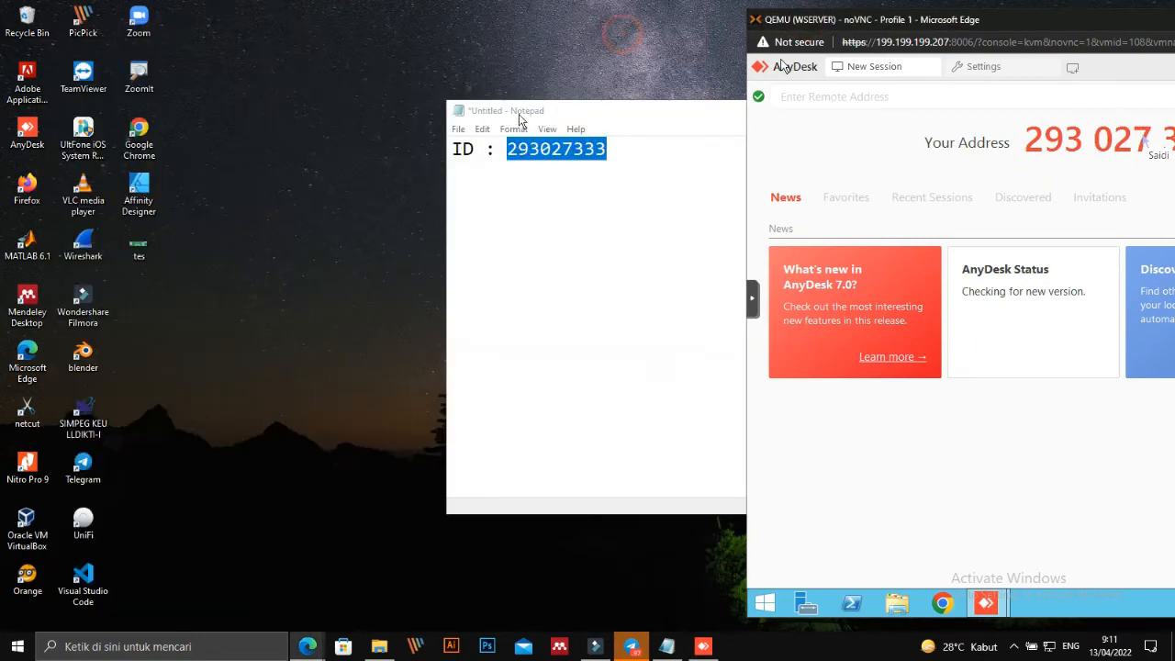
pyautogui.rightClick(359, 47)
pyautogui.click(390, 95)
pyautogui.rightClick(335, 92)
pyautogui.click(367, 131)
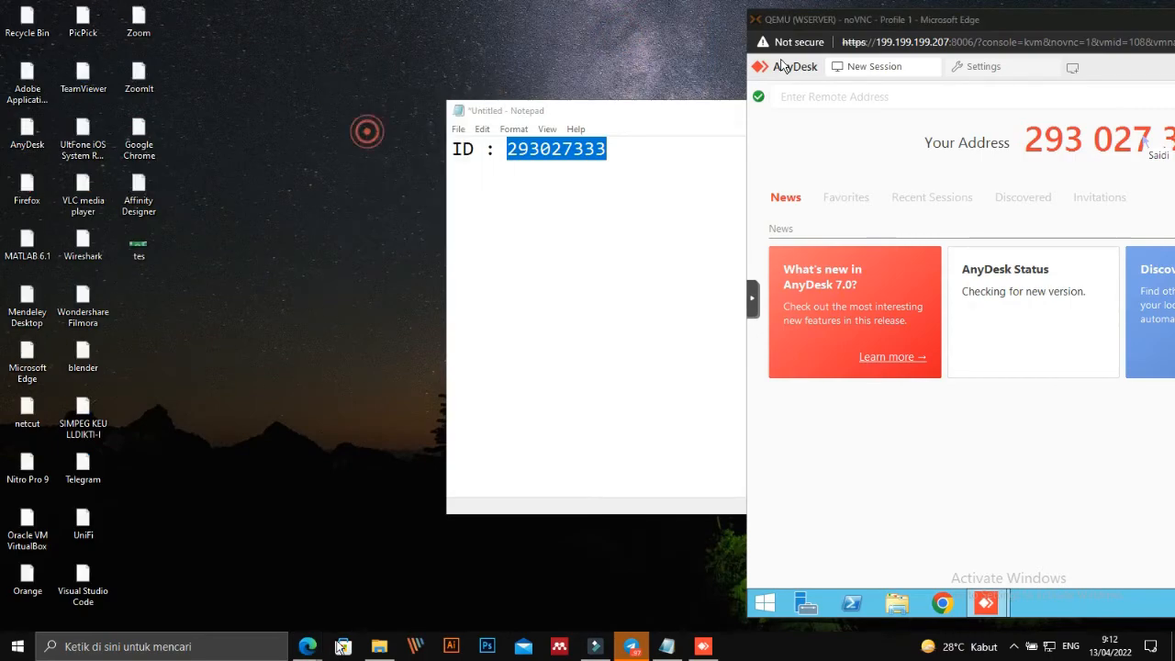
pyautogui.moveTo(308, 646)
pyautogui.click(267, 587)
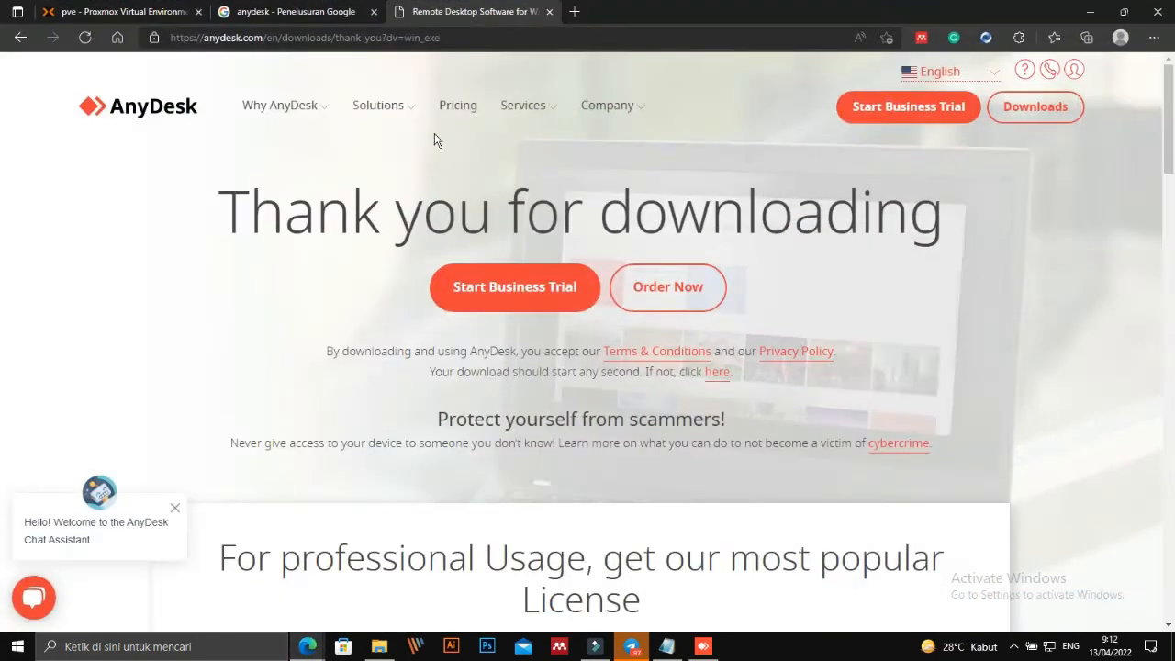
# Start the Ubuntu2020 VM 107 from the Proxmox resource tree.
pyautogui.click(119, 12)
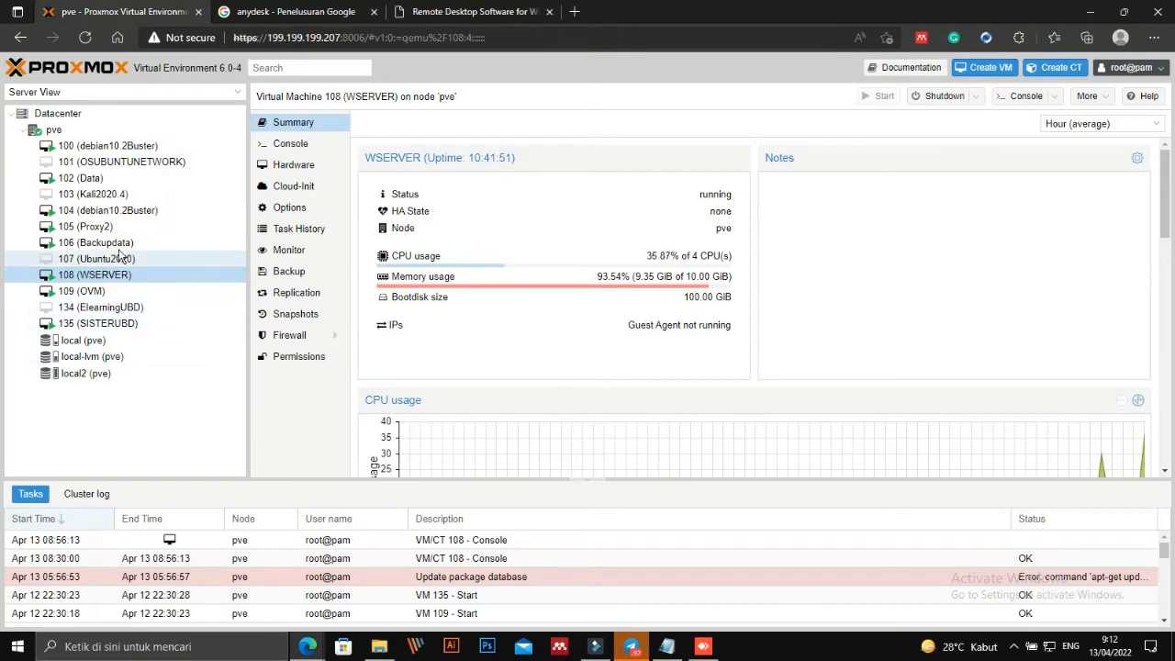
pyautogui.click(121, 162)
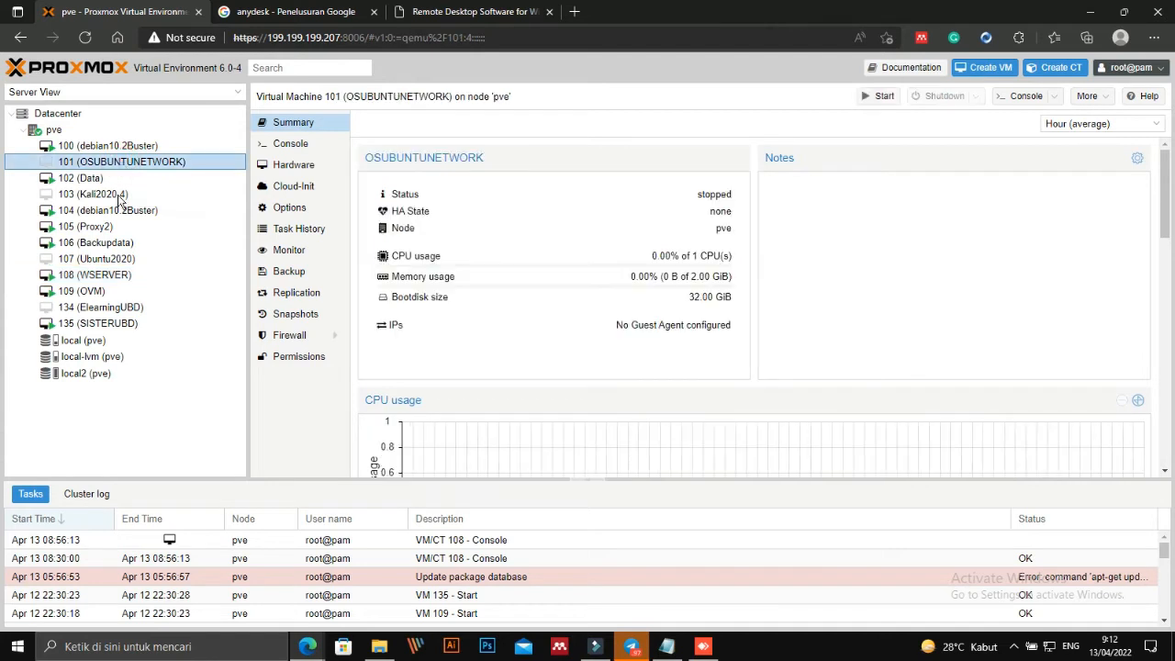
pyautogui.click(107, 265)
pyautogui.rightClick(107, 265)
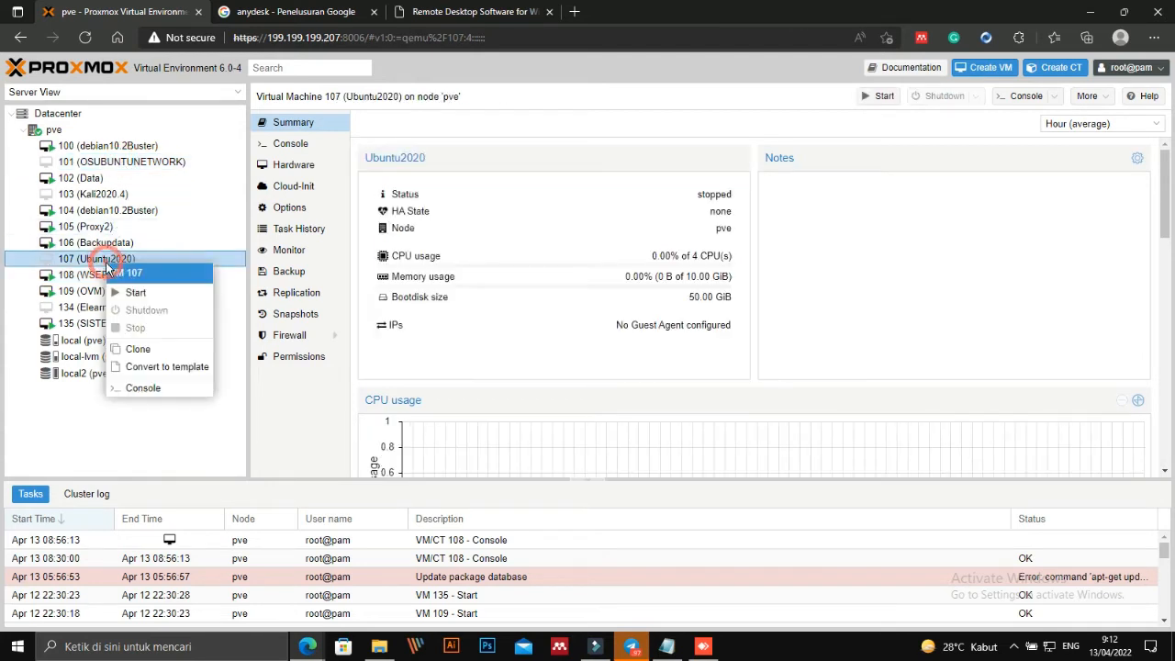
pyautogui.click(124, 289)
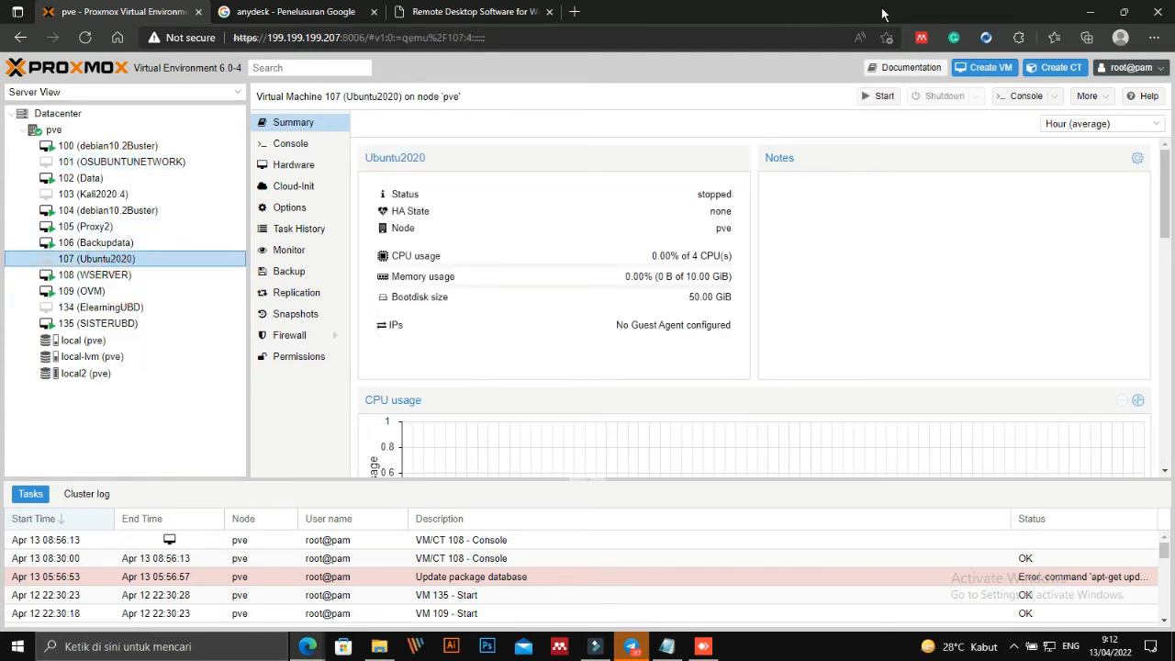
# Switch among the Google results, Proxmox and AnyDesk tabs, ending on the download page.
pyautogui.click(474, 12)
pyautogui.click(353, 12)
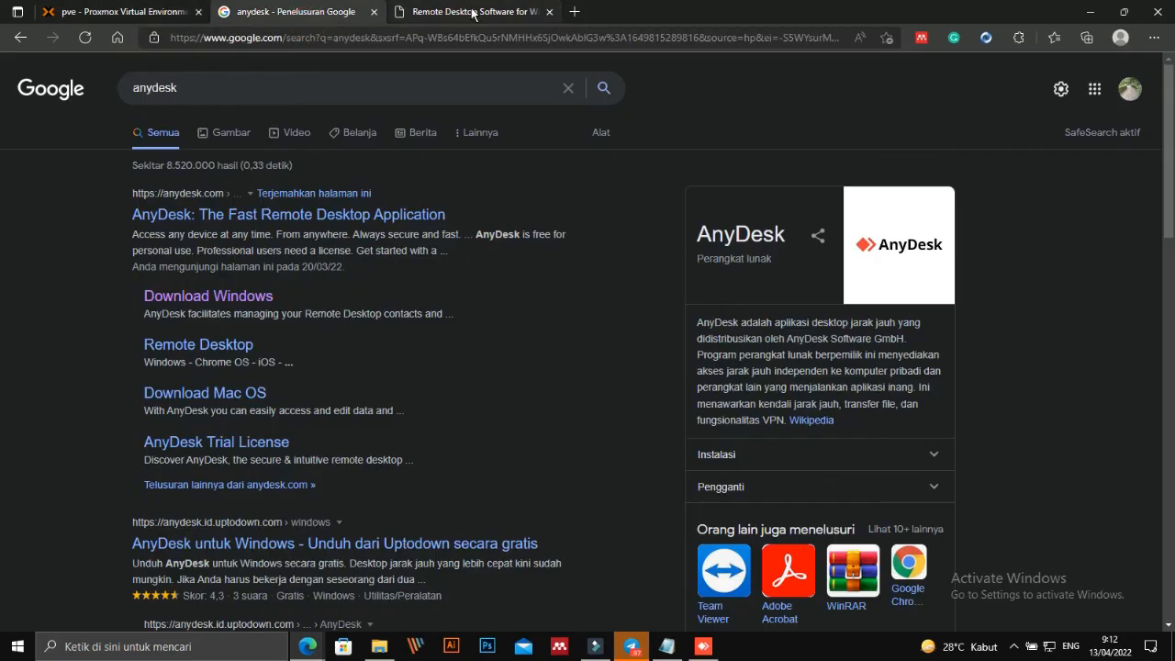
pyautogui.click(456, 12)
pyautogui.click(334, 13)
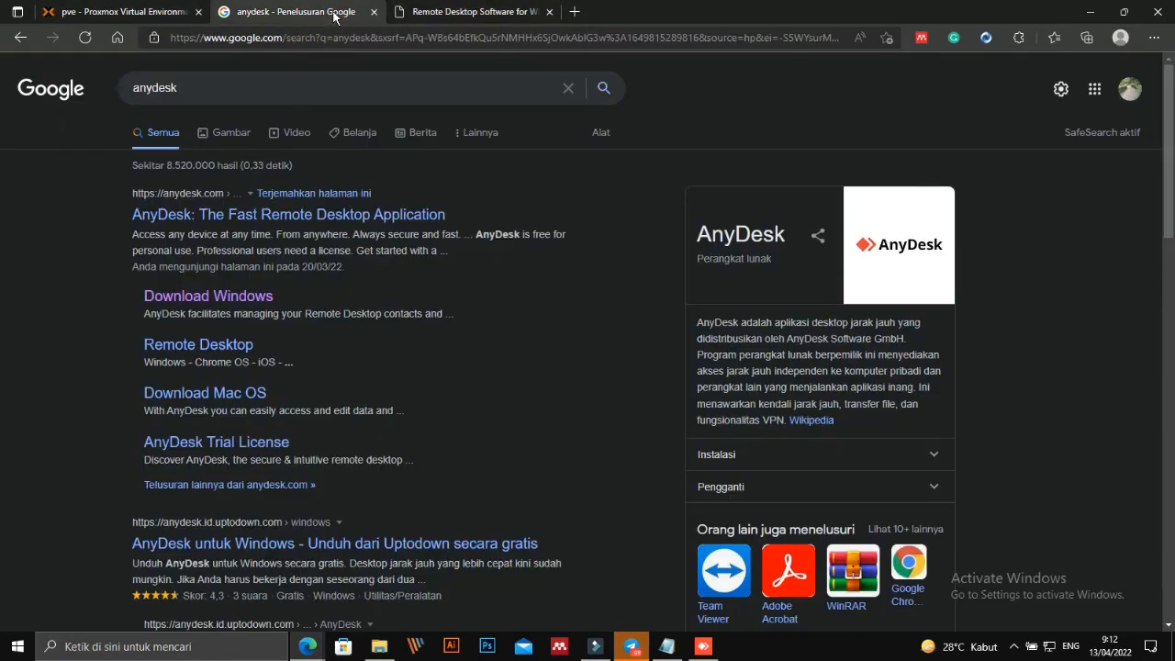
pyautogui.click(286, 13)
pyautogui.click(446, 12)
pyautogui.click(286, 13)
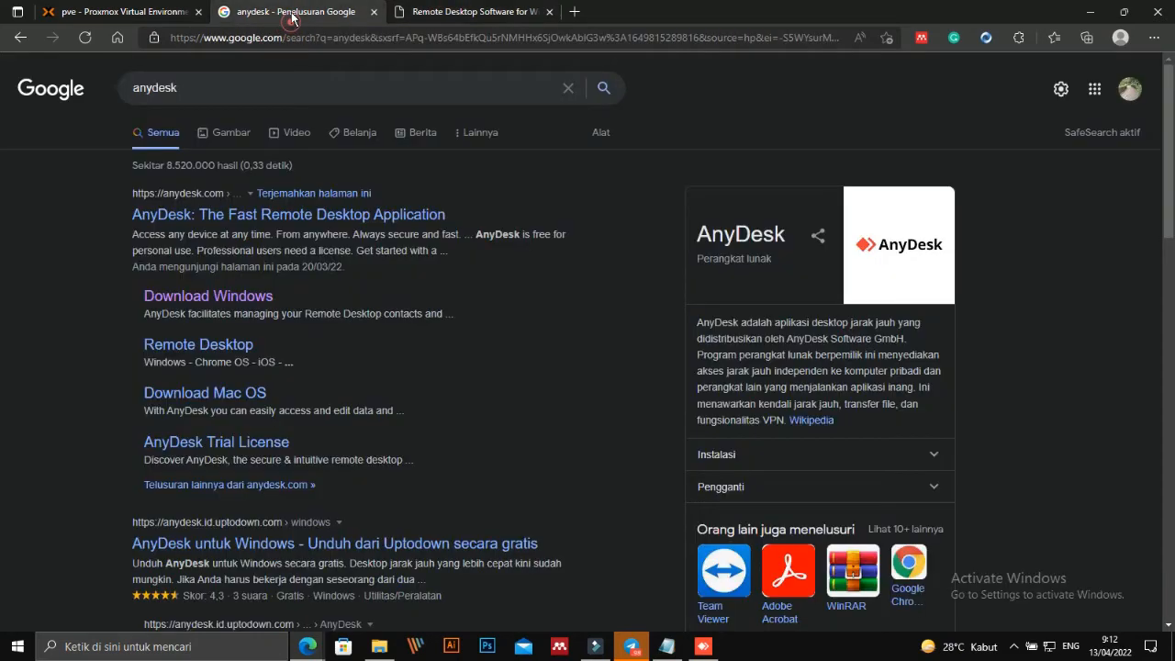
pyautogui.click(149, 17)
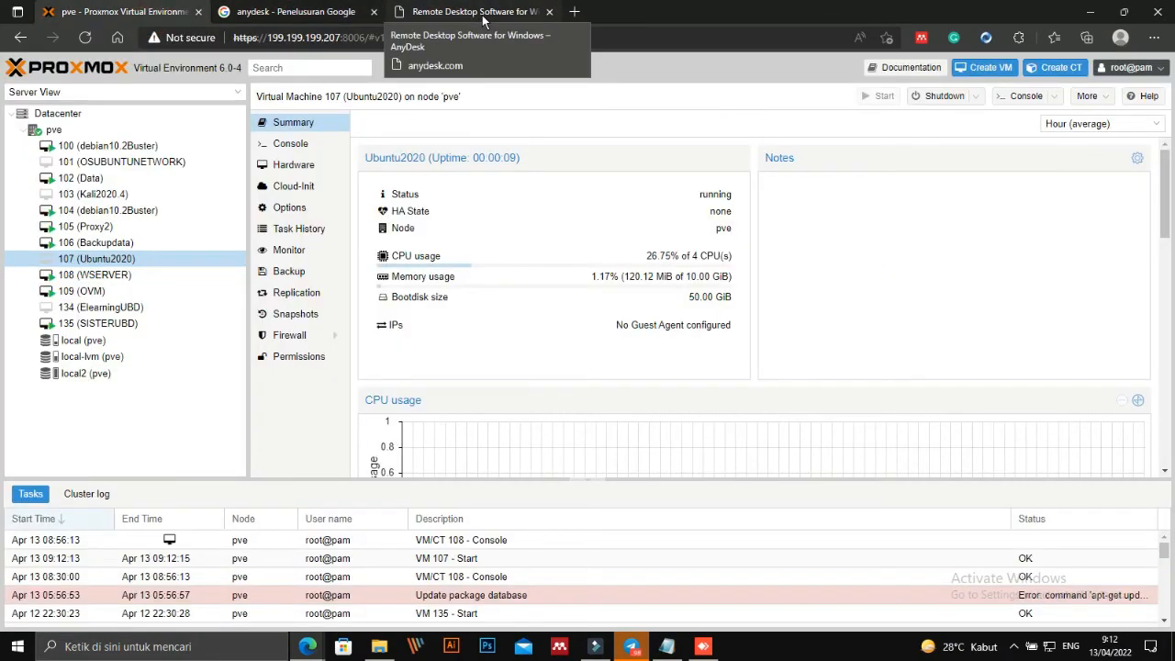
pyautogui.click(483, 16)
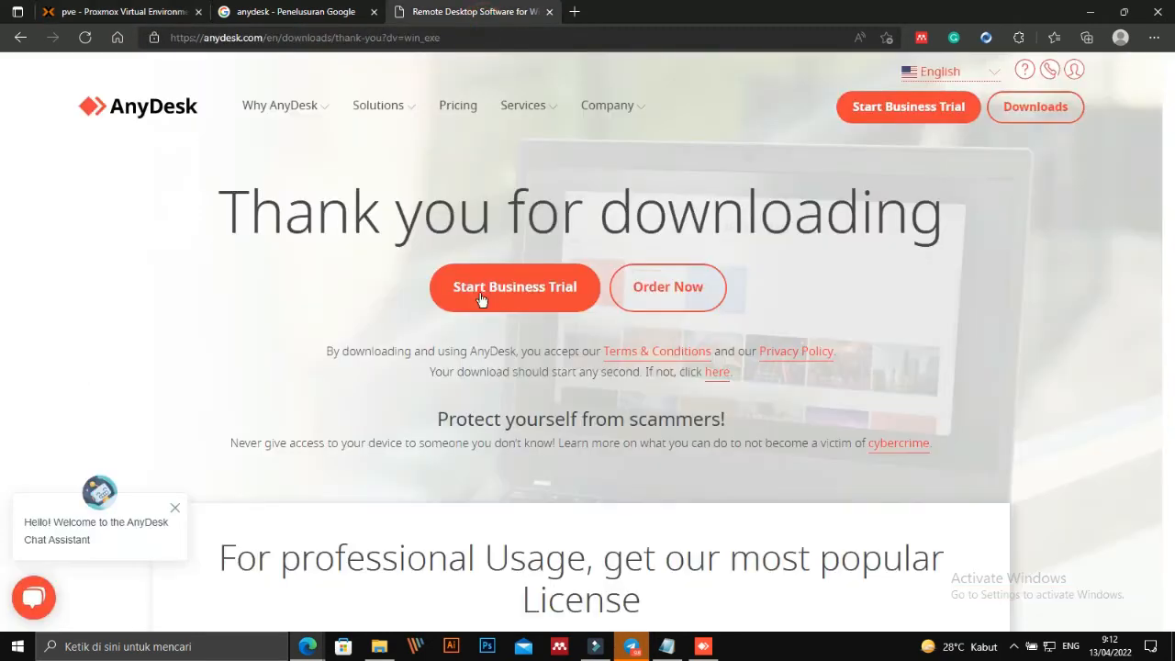
pyautogui.click(323, 14)
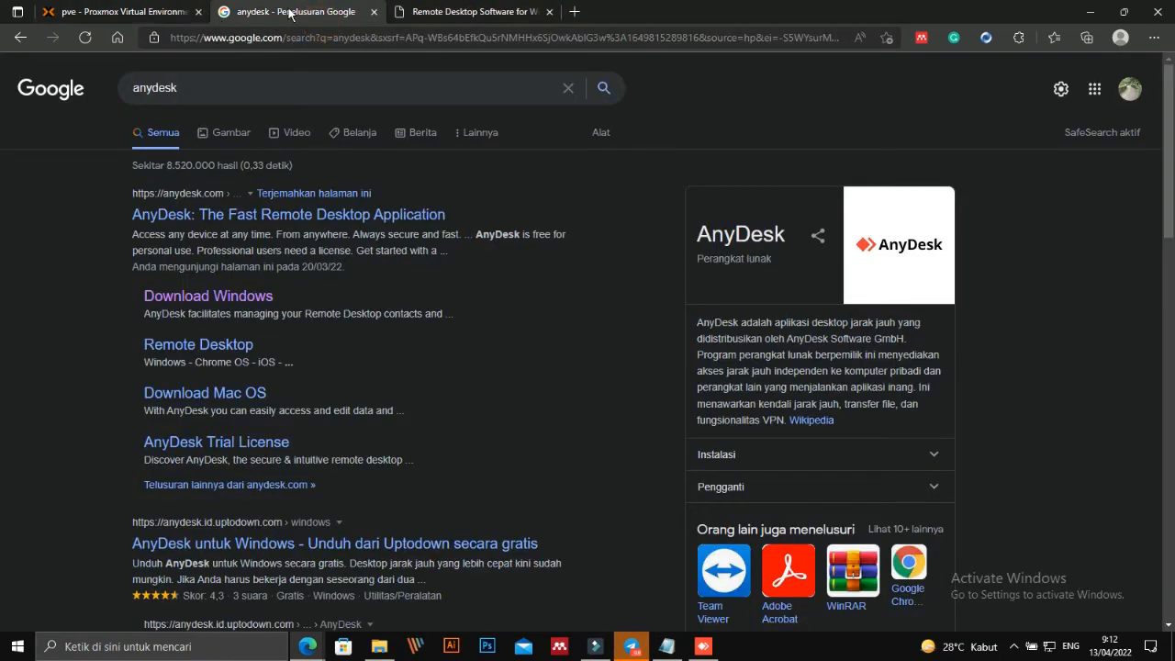
pyautogui.click(449, 12)
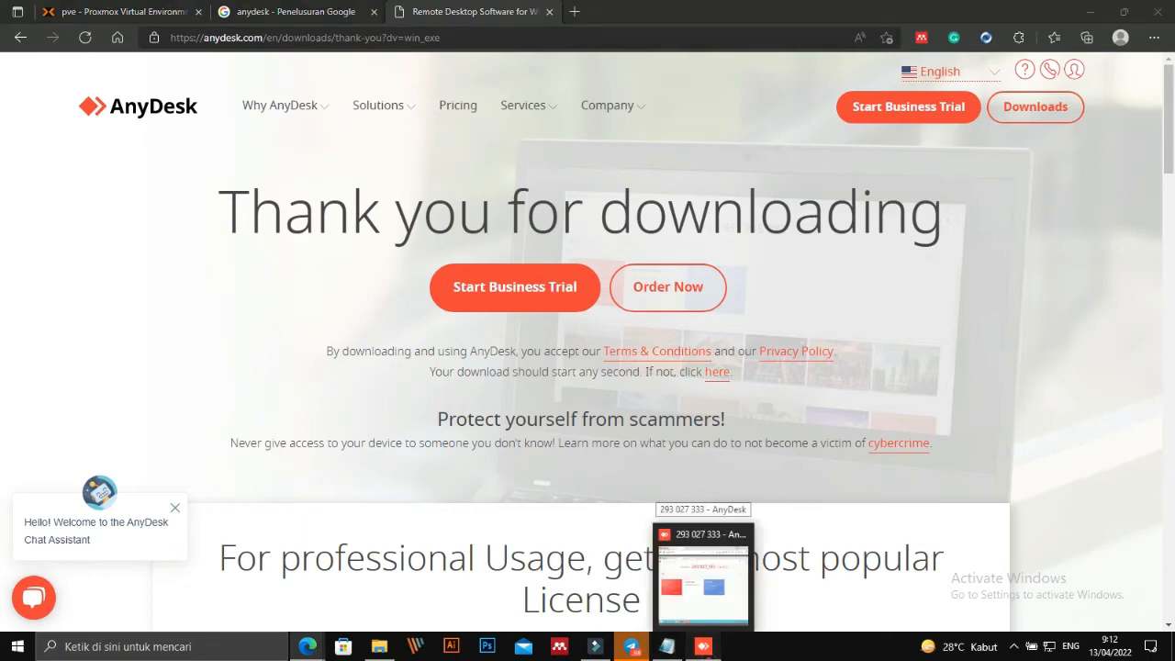
pyautogui.click(703, 648)
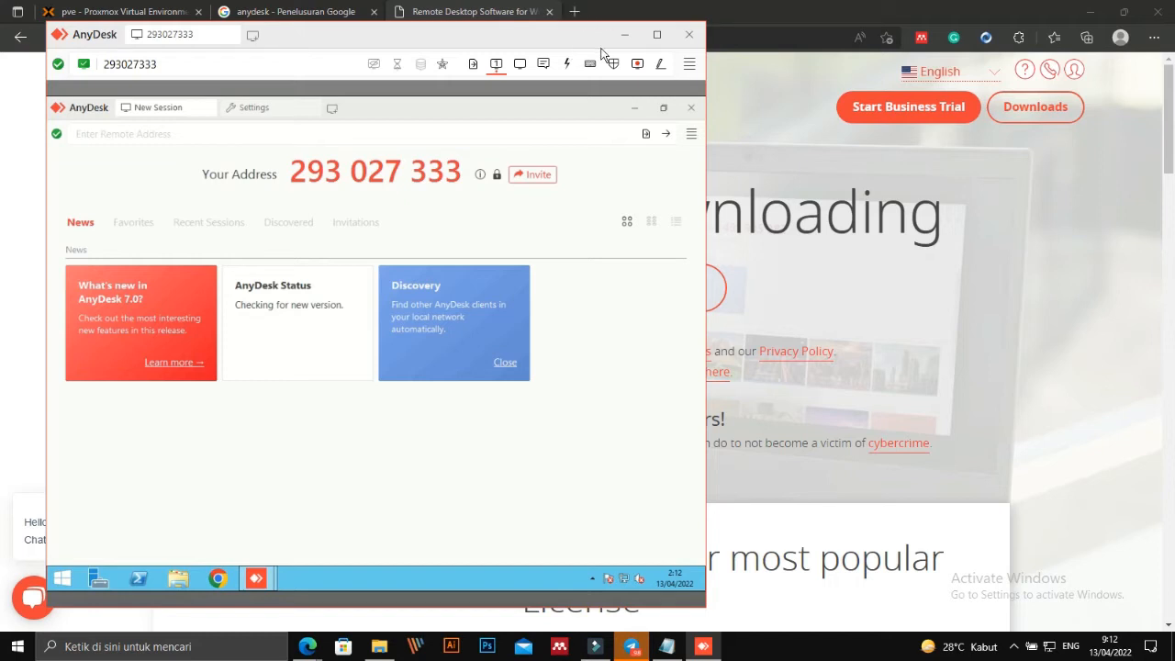
pyautogui.moveTo(602, 40); pyautogui.dragTo(819, 74)
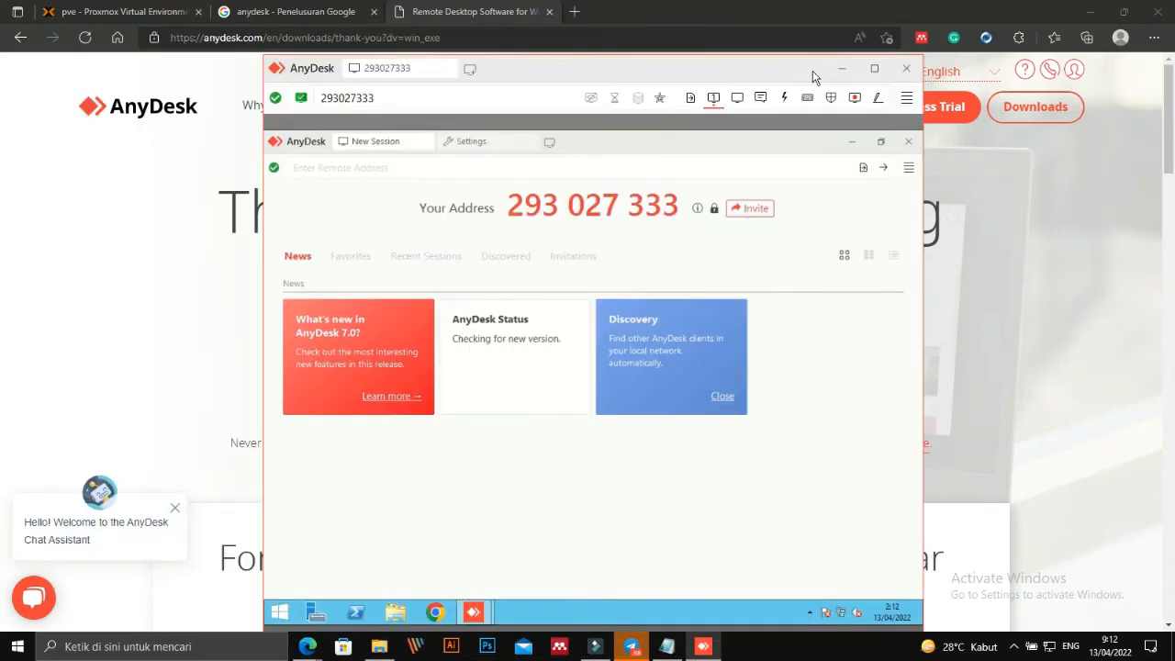
pyautogui.moveTo(745, 71); pyautogui.dragTo(637, 52)
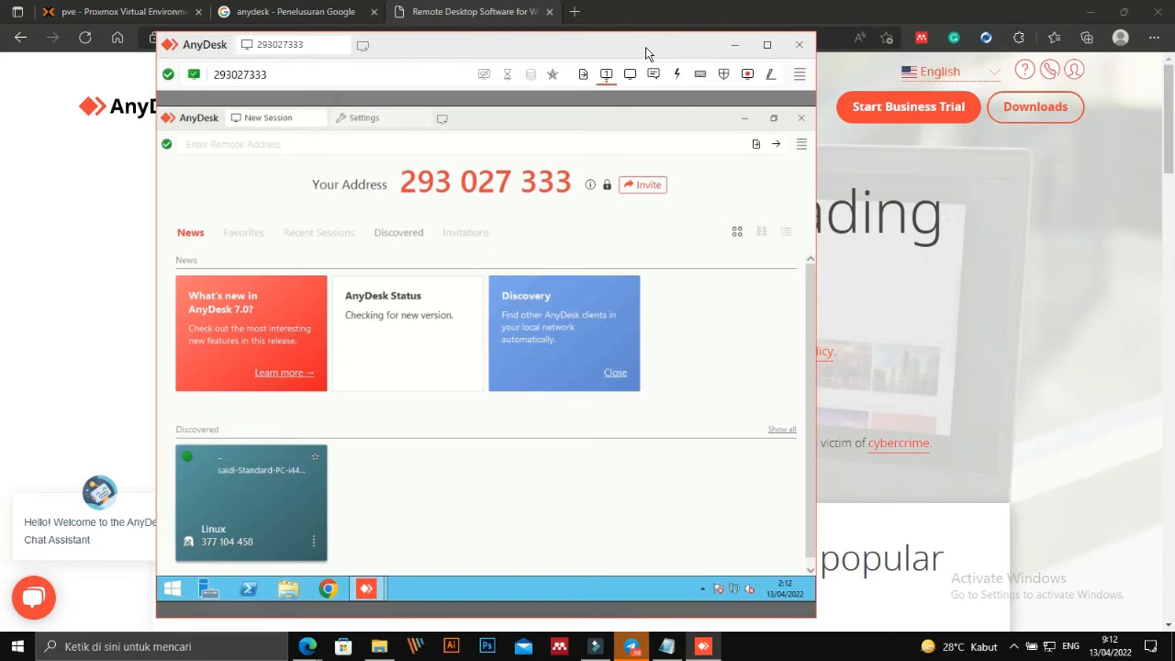
pyautogui.moveTo(645, 47); pyautogui.dragTo(588, 40)
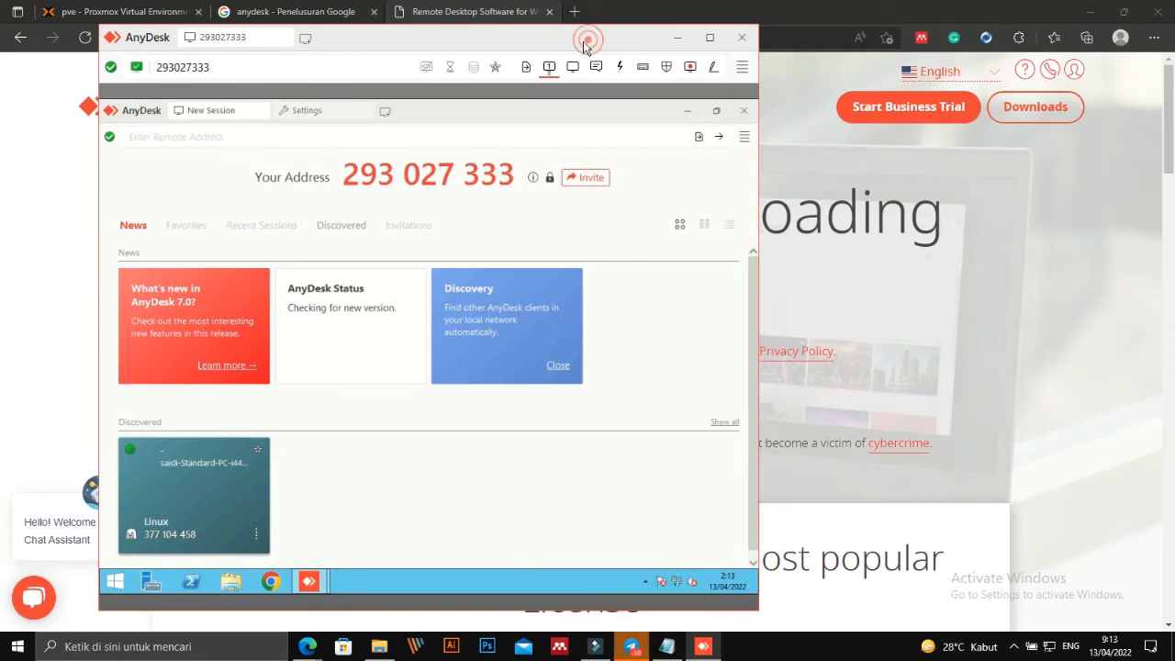
pyautogui.moveTo(588, 39); pyautogui.dragTo(545, 53)
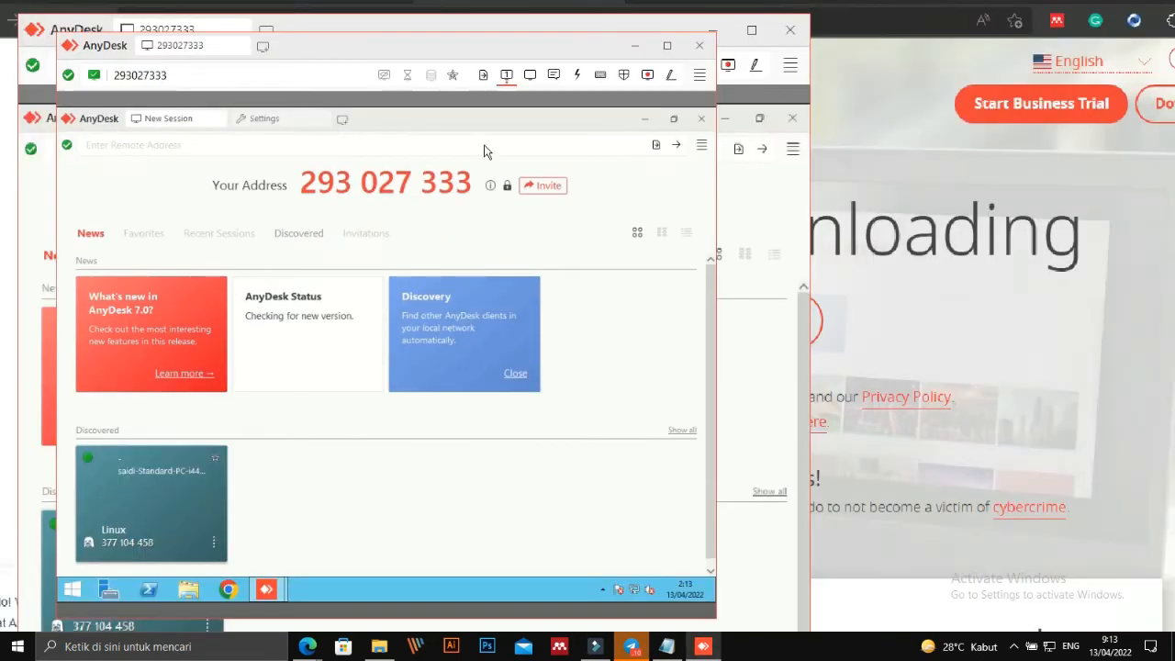
pyautogui.moveTo(493, 44); pyautogui.dragTo(768, 53)
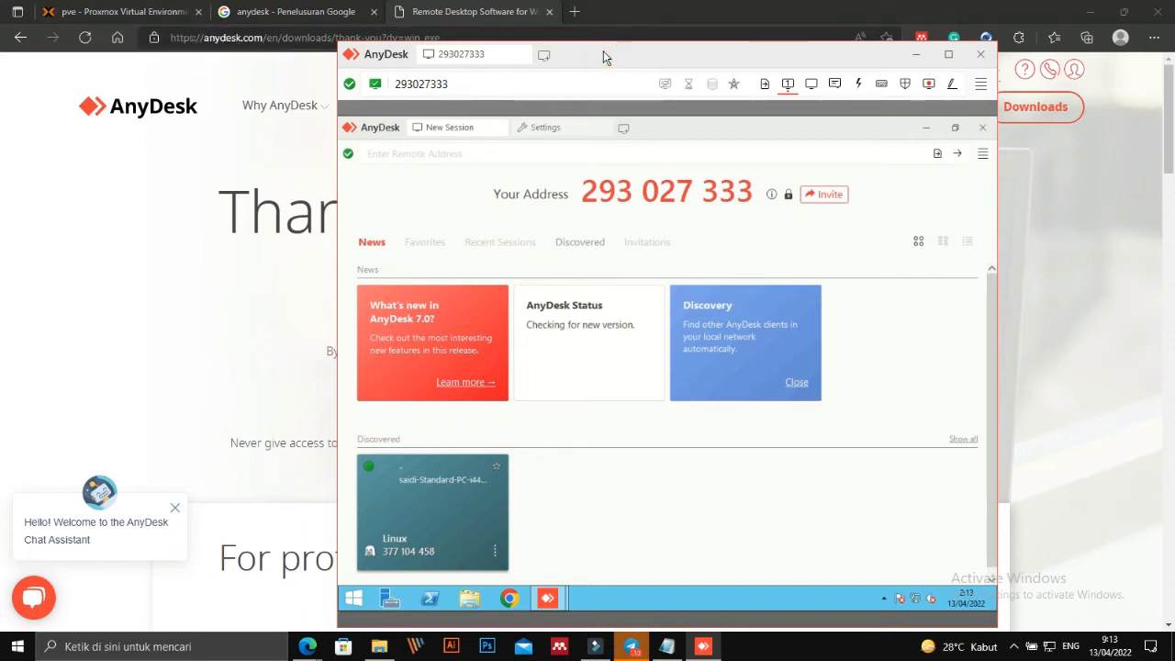
pyautogui.click(981, 84)
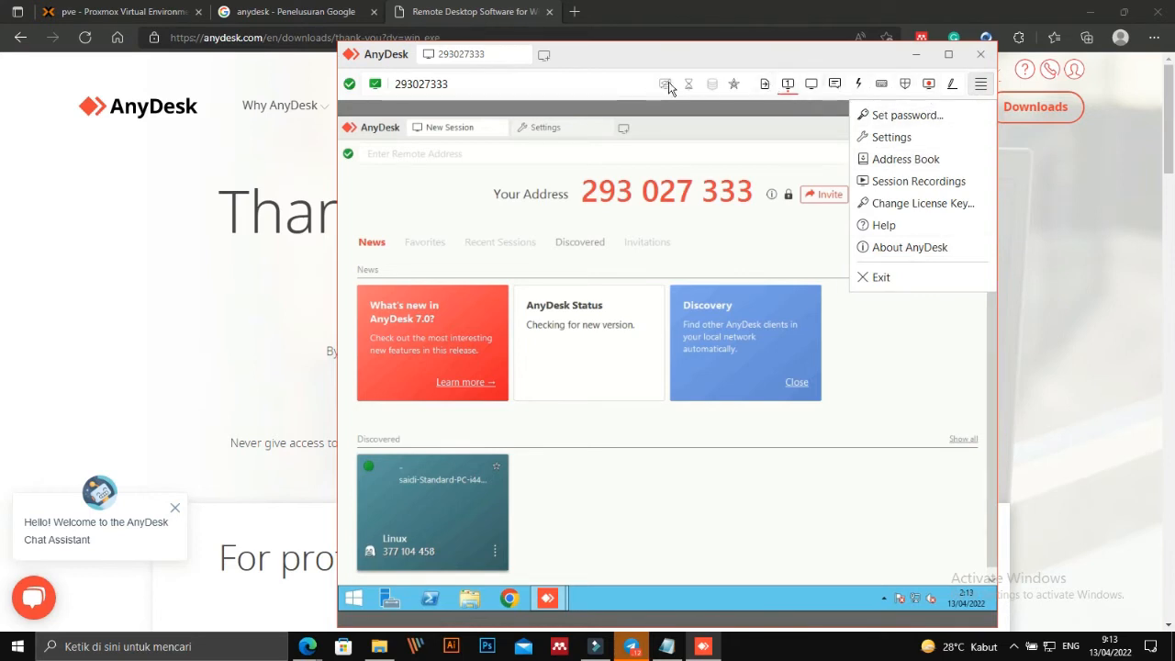
pyautogui.click(642, 55)
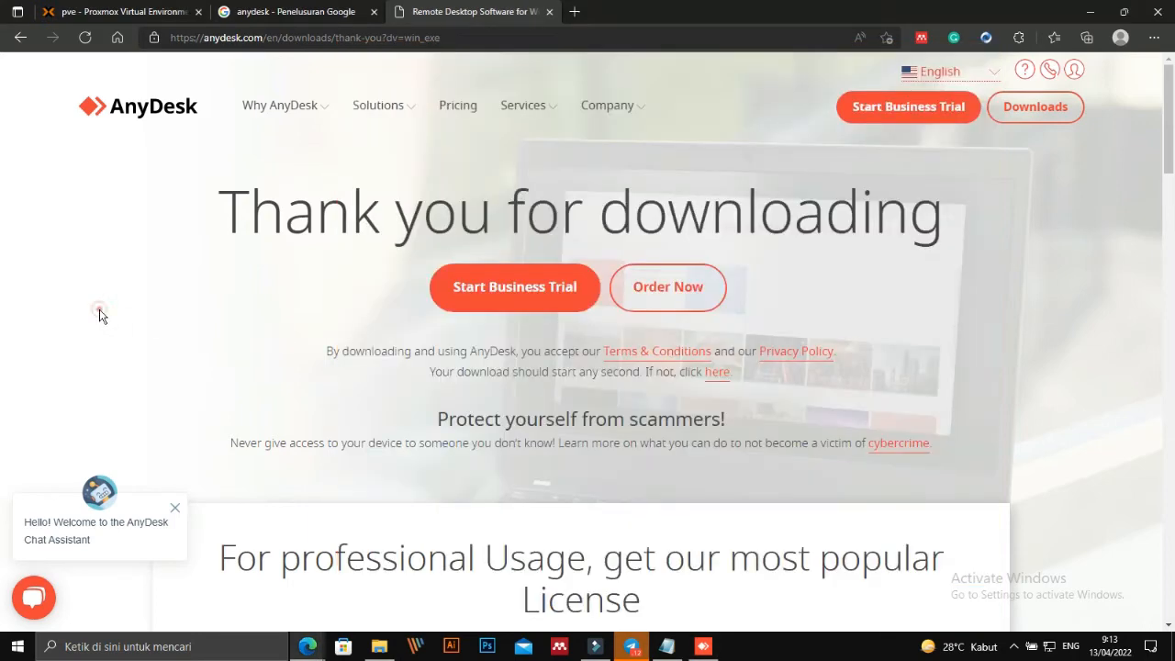
pyautogui.click(108, 316)
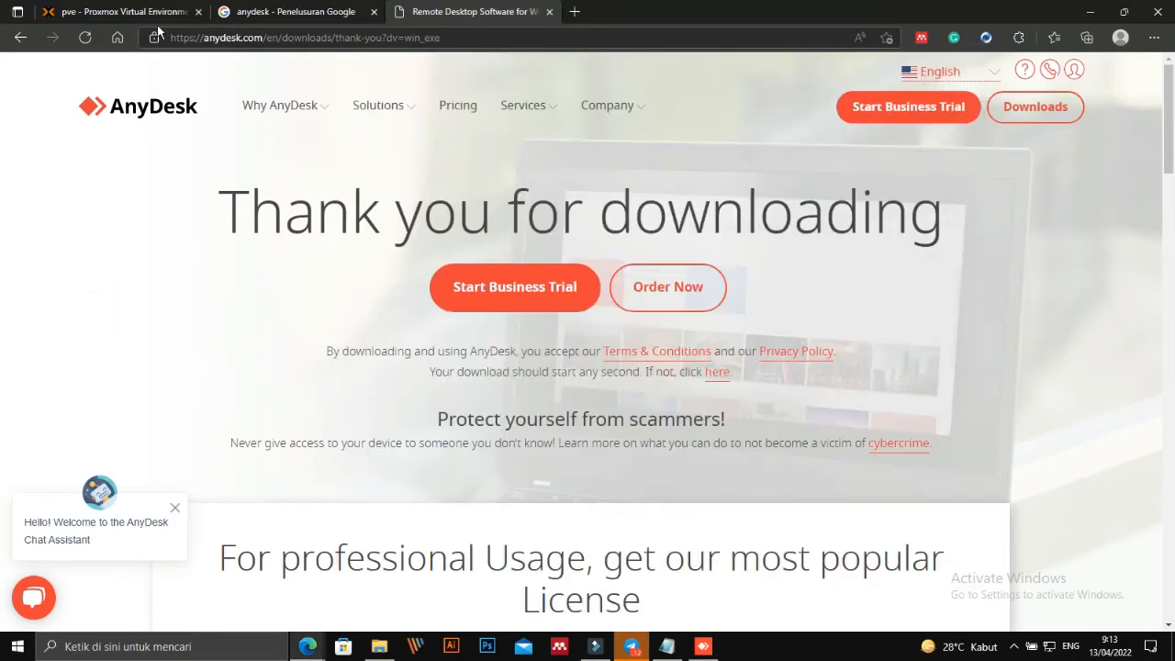
# Open the console of Proxmox VM 107 (Ubuntu2020) and log in with the user's password.
pyautogui.click(137, 12)
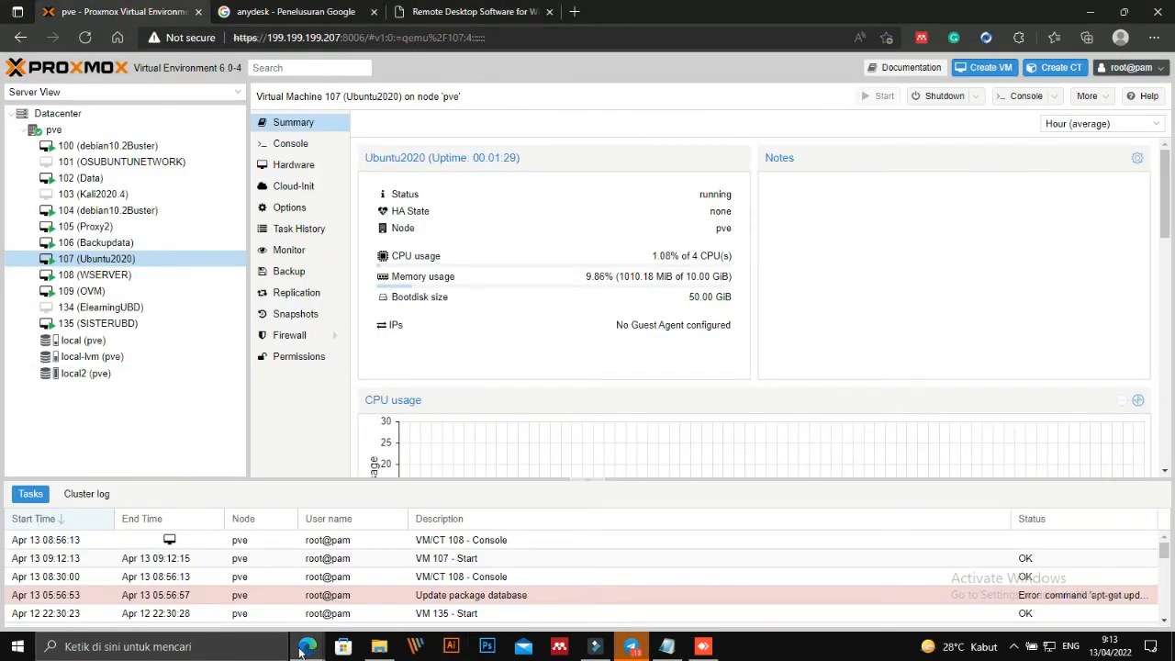
pyautogui.doubleClick(89, 264)
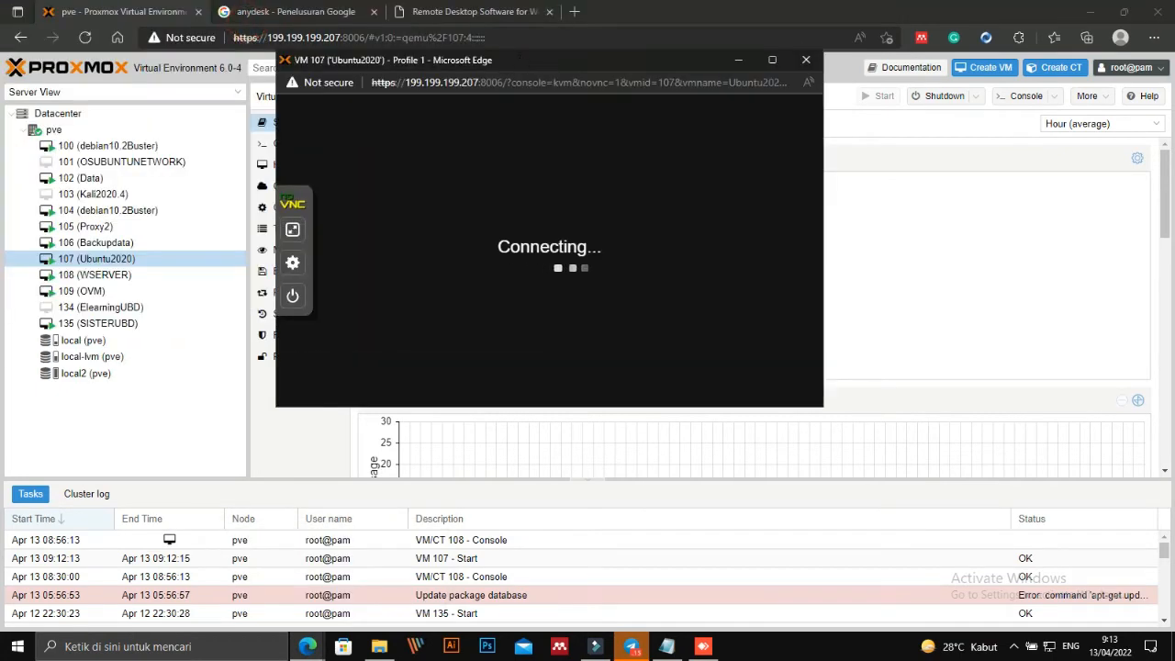
pyautogui.click(580, 337)
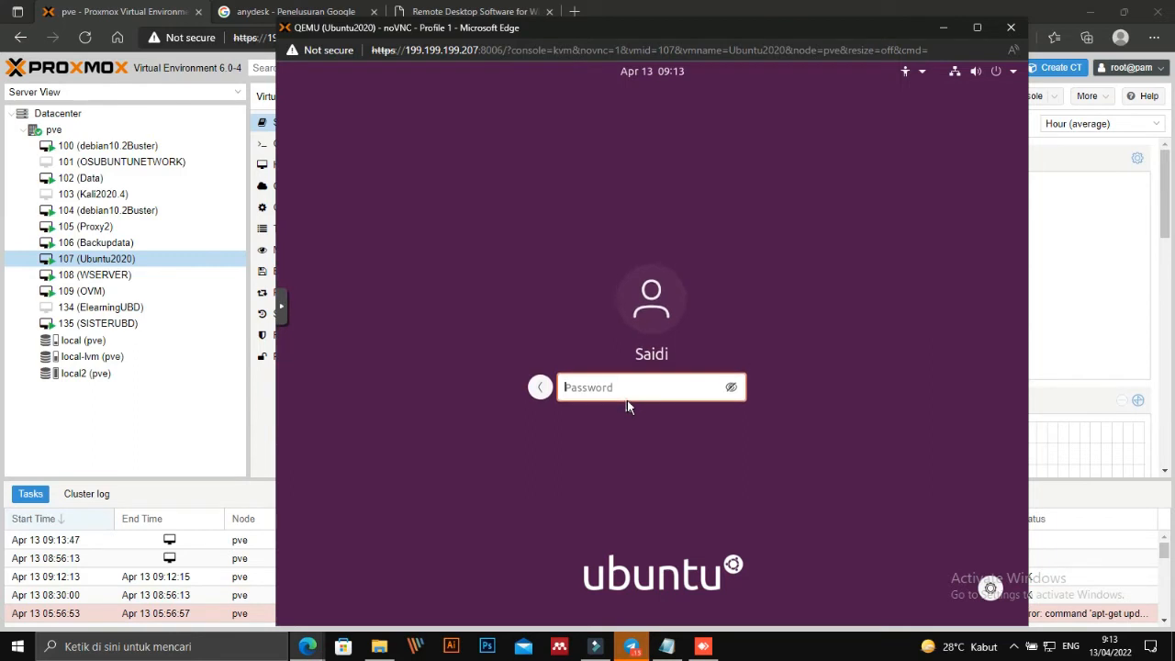
pyautogui.write('said')
pyautogui.press('BackSpace')
pyautogui.press('BackSpace')
pyautogui.press('BackSpace')
pyautogui.press('BackSpace')
pyautogui.press('BackSpace')
pyautogui.press('BackSpace')
pyautogui.press('BackSpace')
pyautogui.write('saidi●●●●●●●')
pyautogui.press('Return')
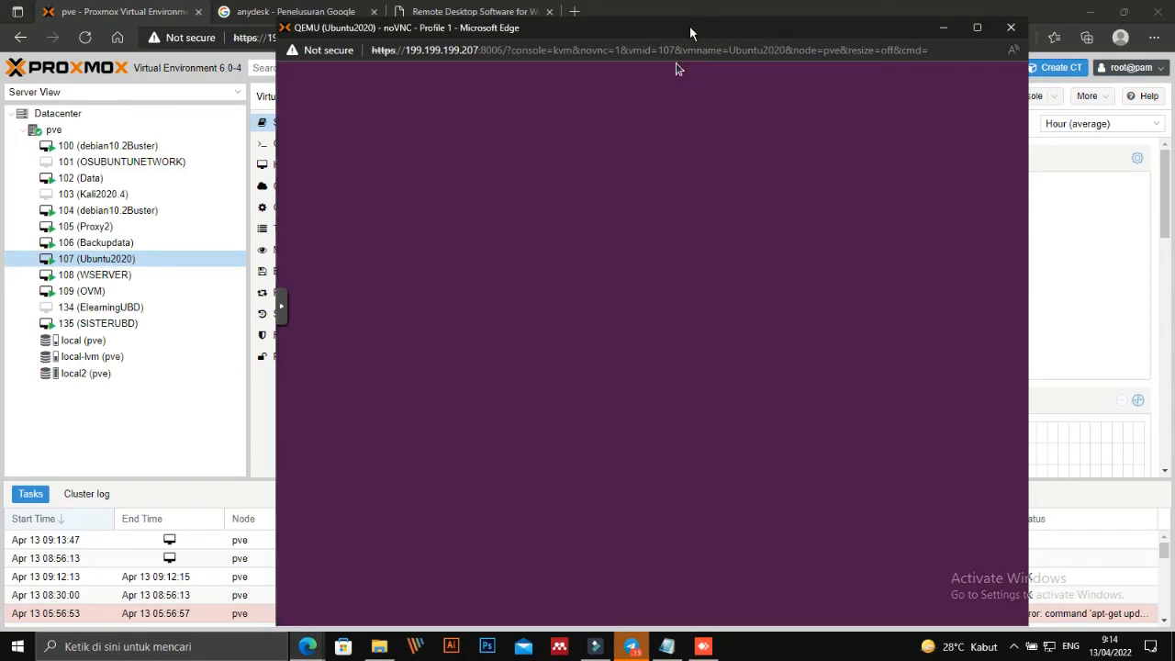
pyautogui.moveTo(689, 26); pyautogui.dragTo(721, 23)
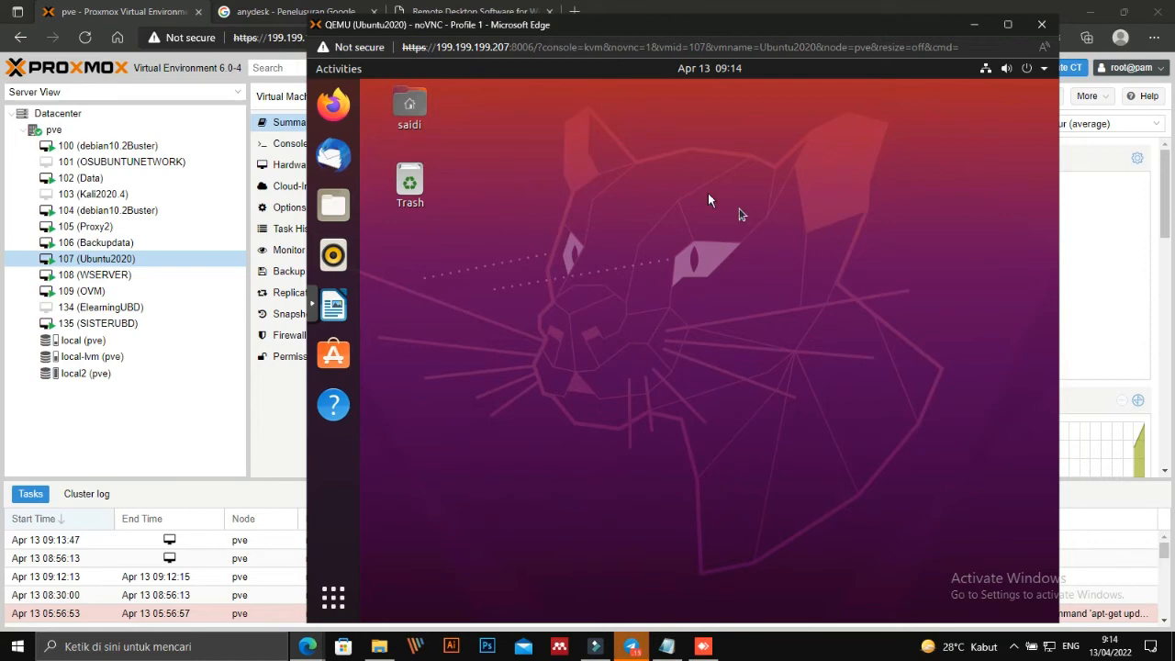
# Launch Firefox inside the Ubuntu VM and load google.com.
pyautogui.rightClick(647, 142)
pyautogui.click(552, 136)
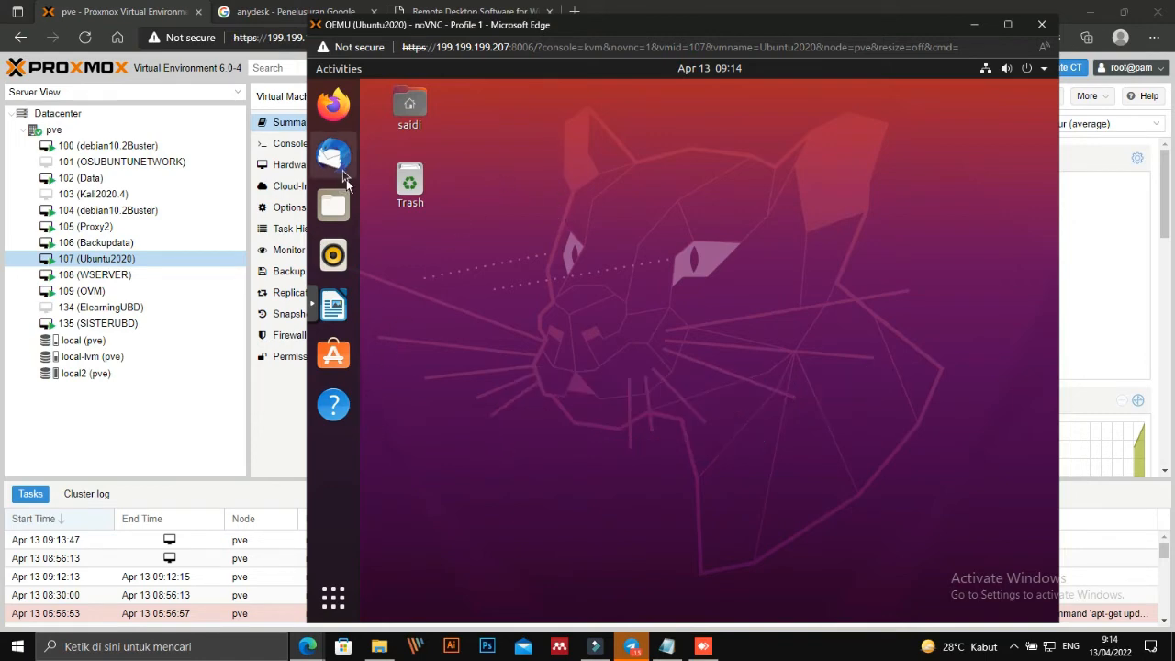
pyautogui.click(338, 110)
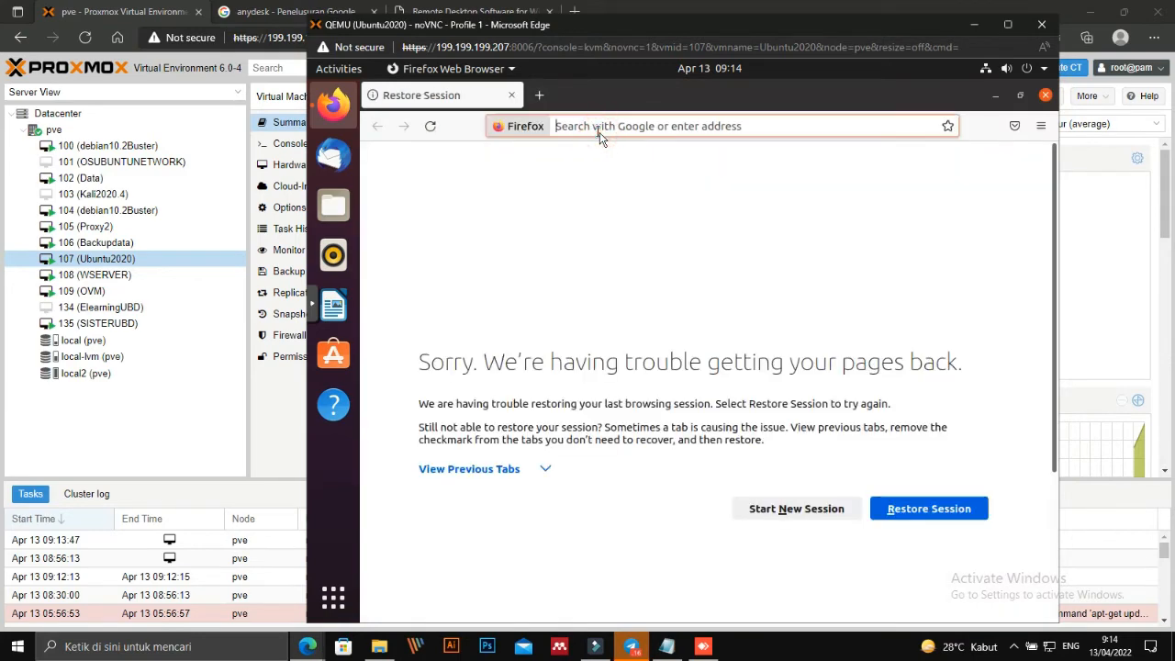
pyautogui.write('google.com')
pyautogui.press('Return')
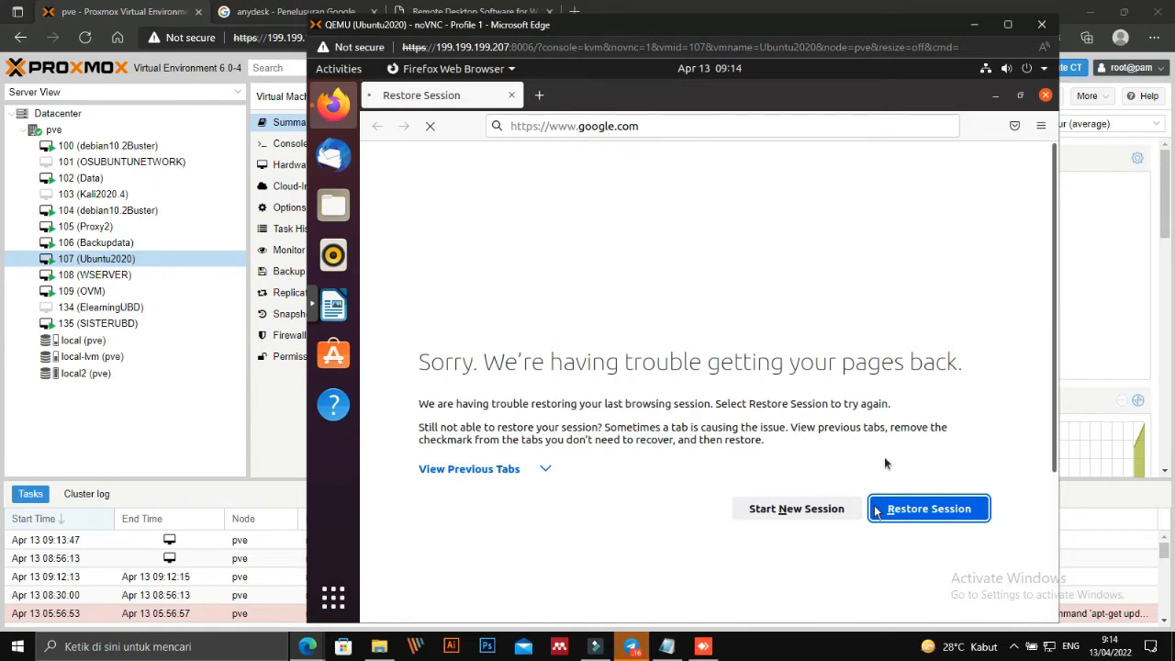
# Search Google for 'download andy desk for ubuntu'.
pyautogui.click(612, 293)
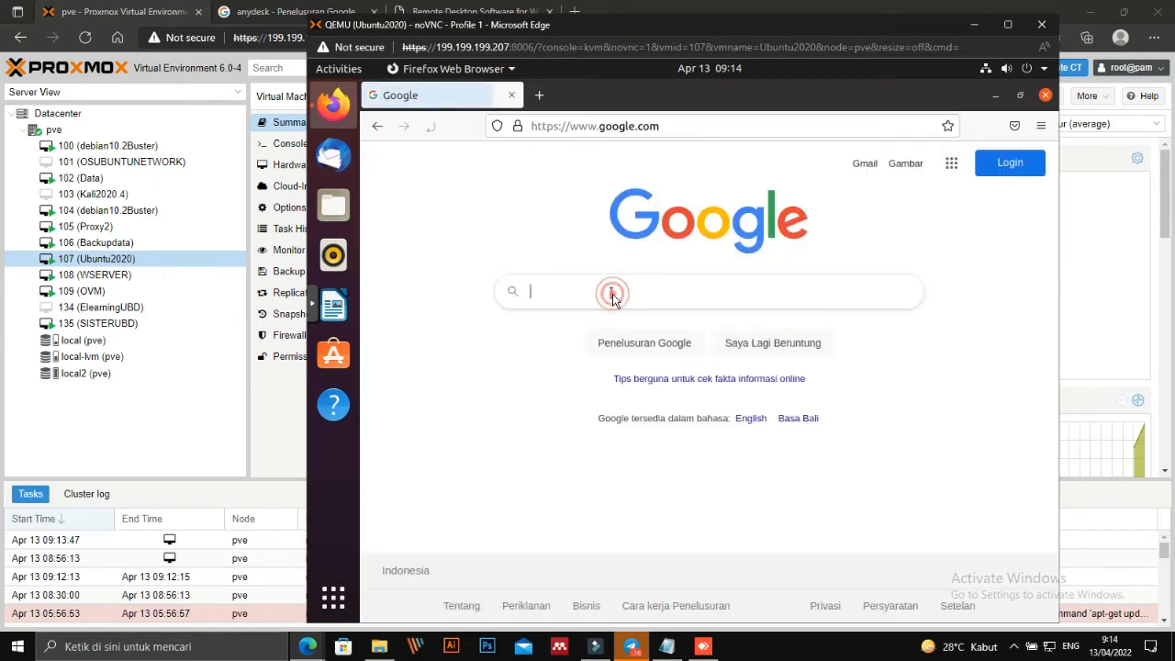
pyautogui.write('dow')
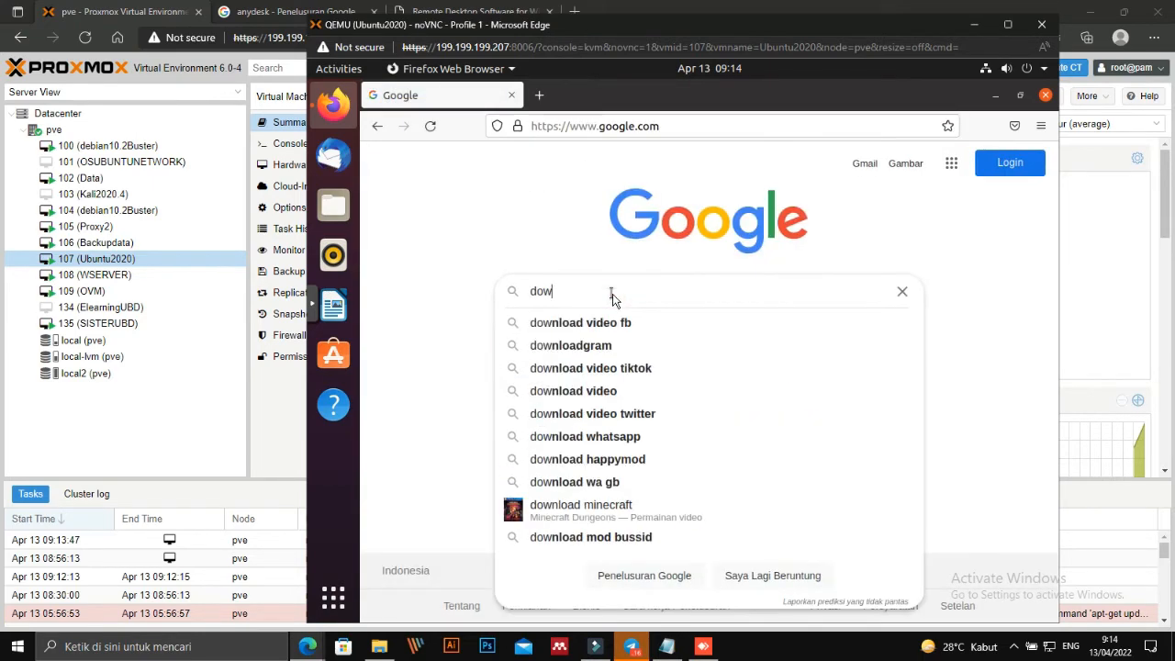
pyautogui.write('nload andy desk')
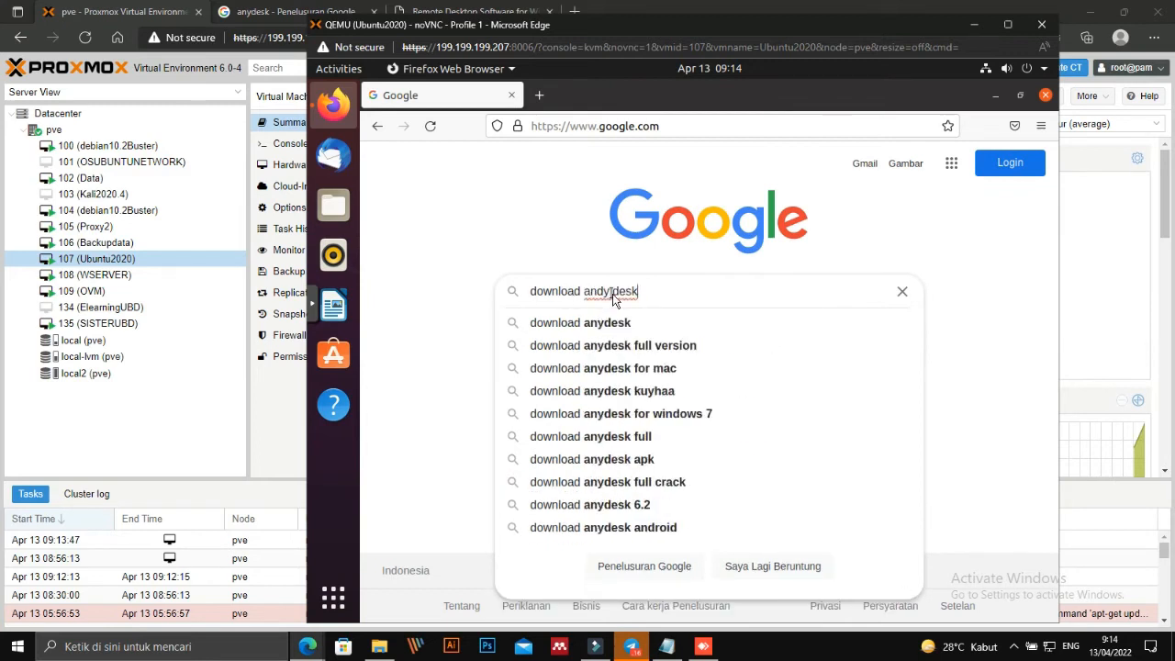
pyautogui.write(' for ubu')
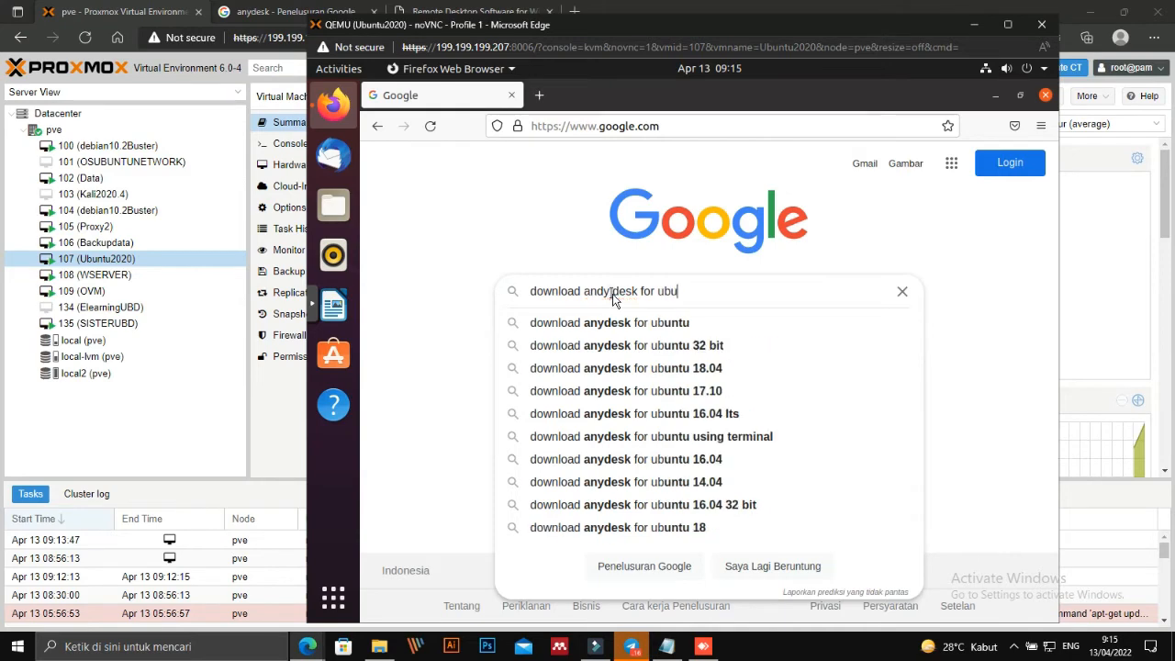
pyautogui.write('ntu')
pyautogui.click(610, 292)
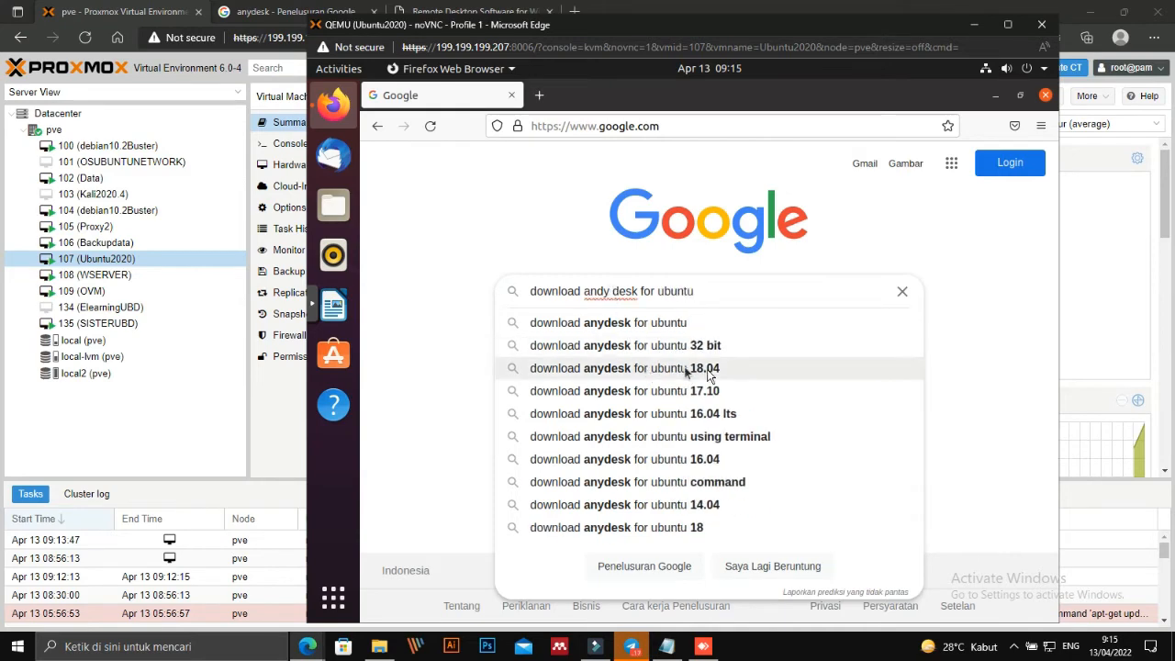
pyautogui.press('Return')
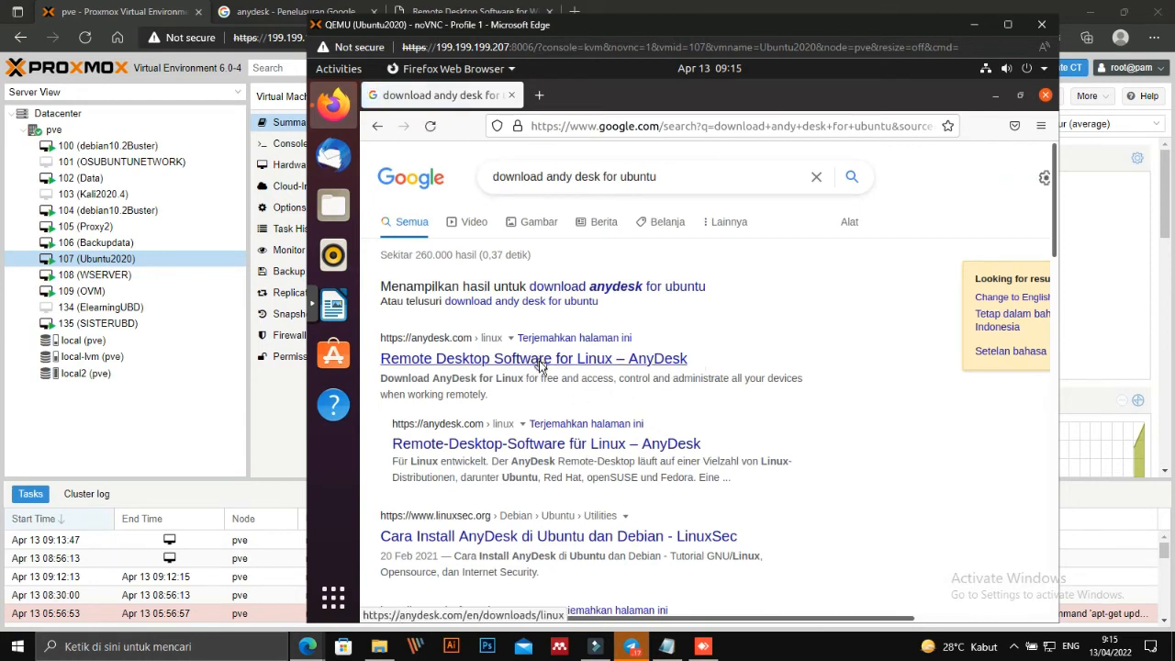
# Open the 'Remote Desktop Software for Linux – AnyDesk' result and cancel the system problem report.
pyautogui.click(540, 359)
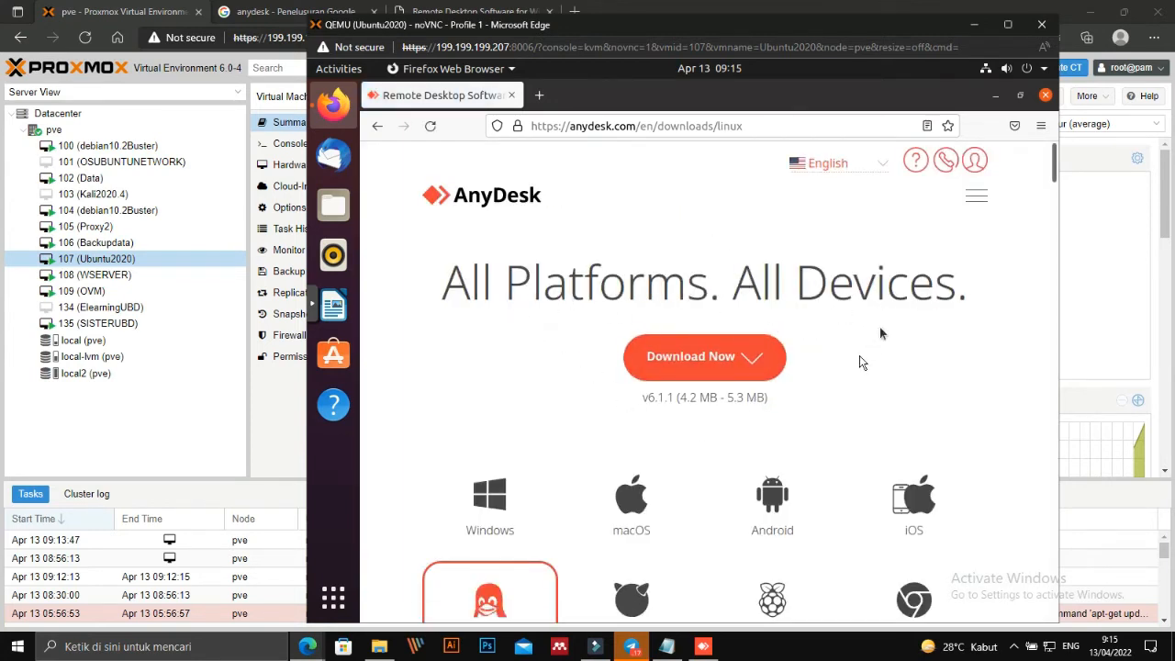
pyautogui.scroll(-2, 854, 366)
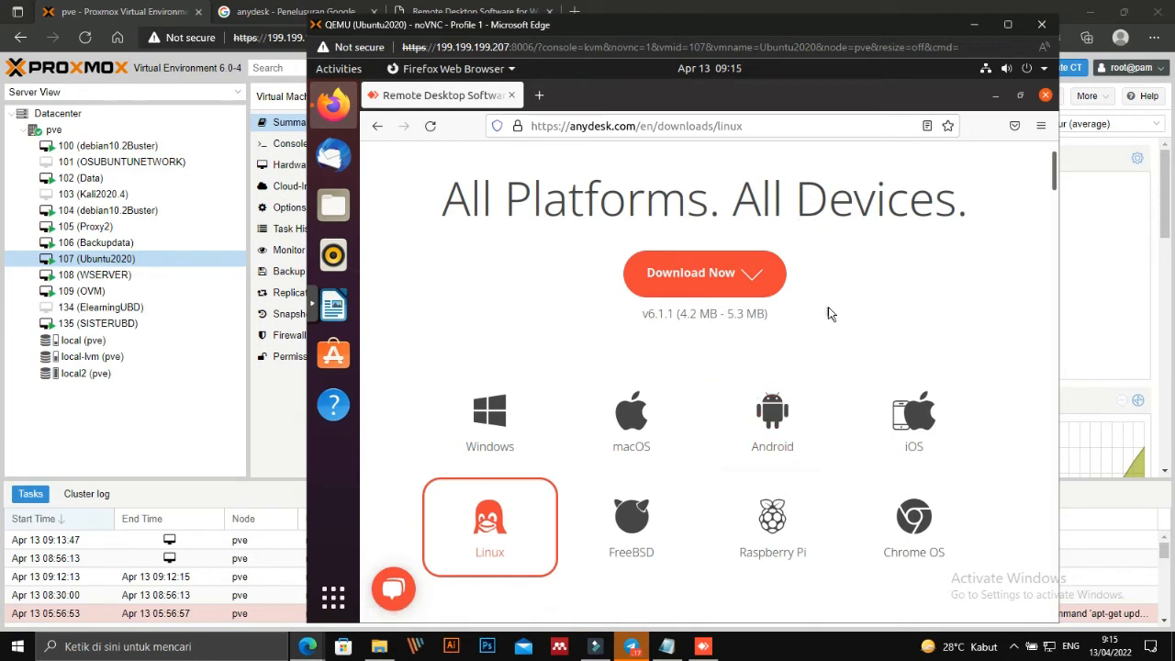
pyautogui.scroll(2, 828, 309)
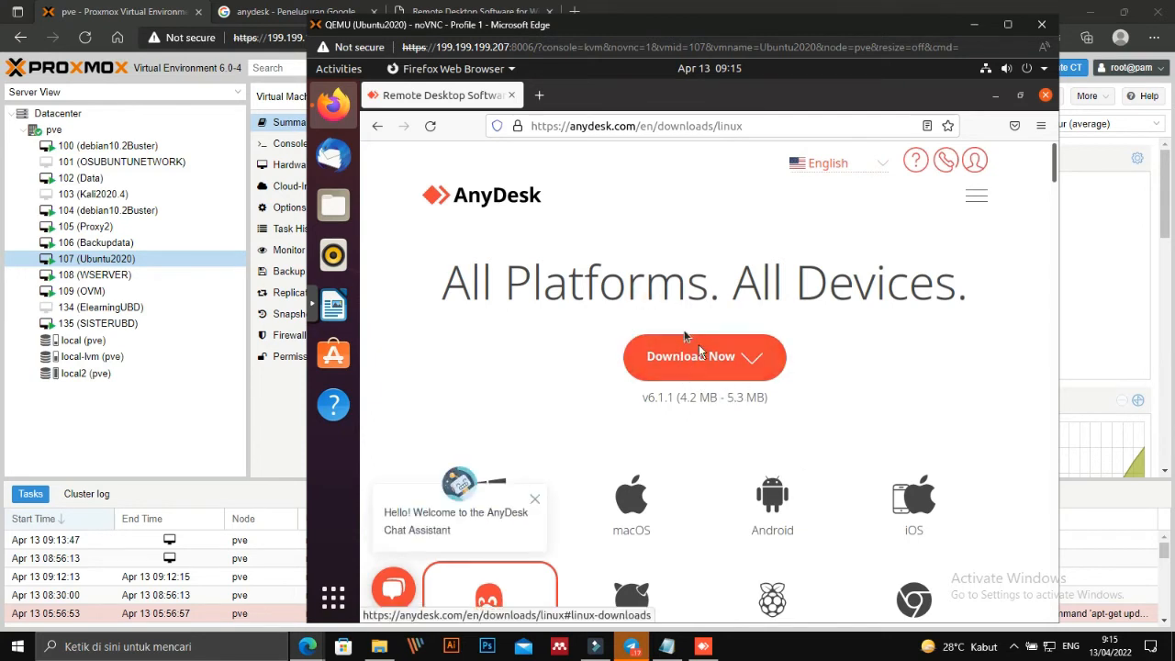
pyautogui.scroll(-2, 656, 511)
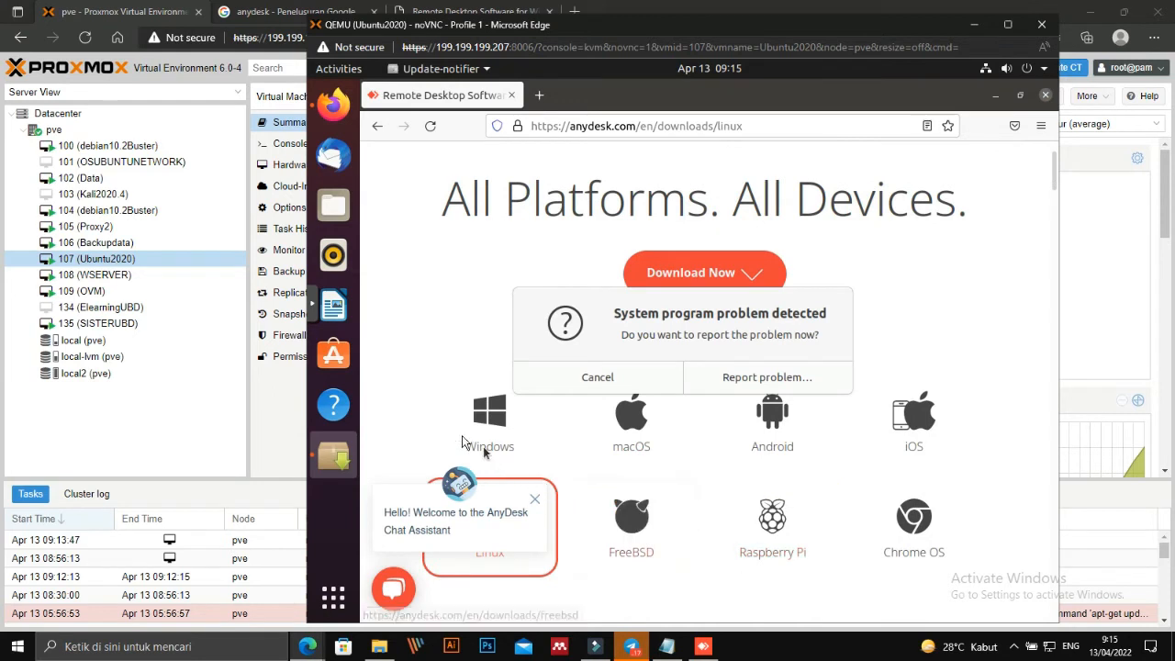
pyautogui.scroll(-2, 464, 443)
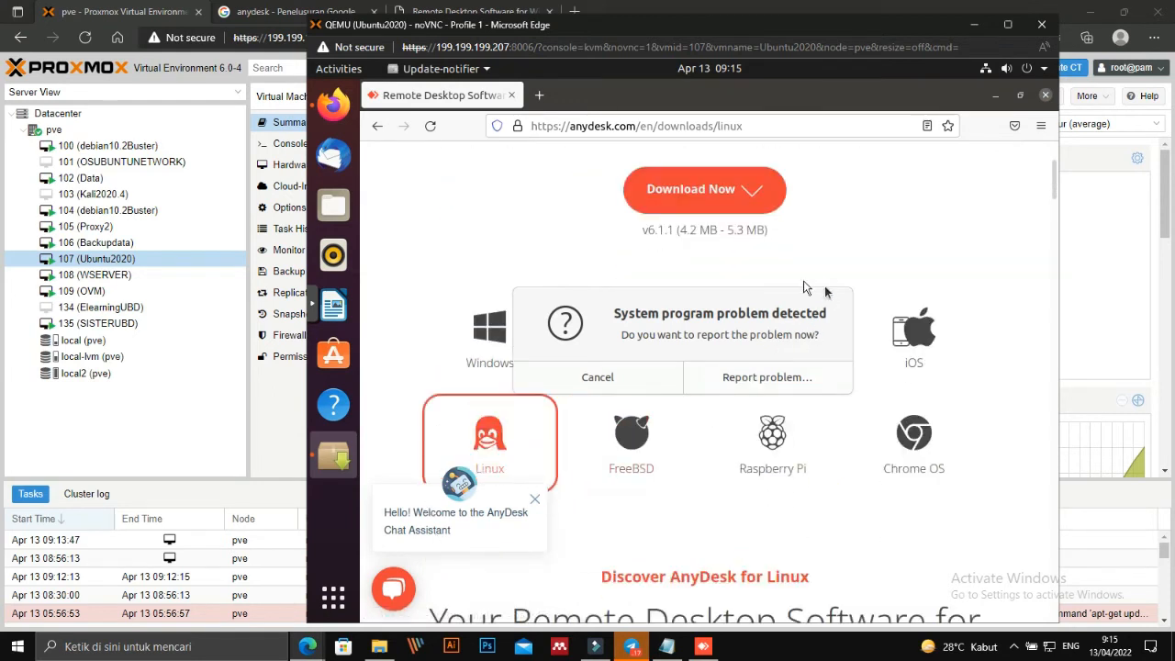
pyautogui.click(637, 376)
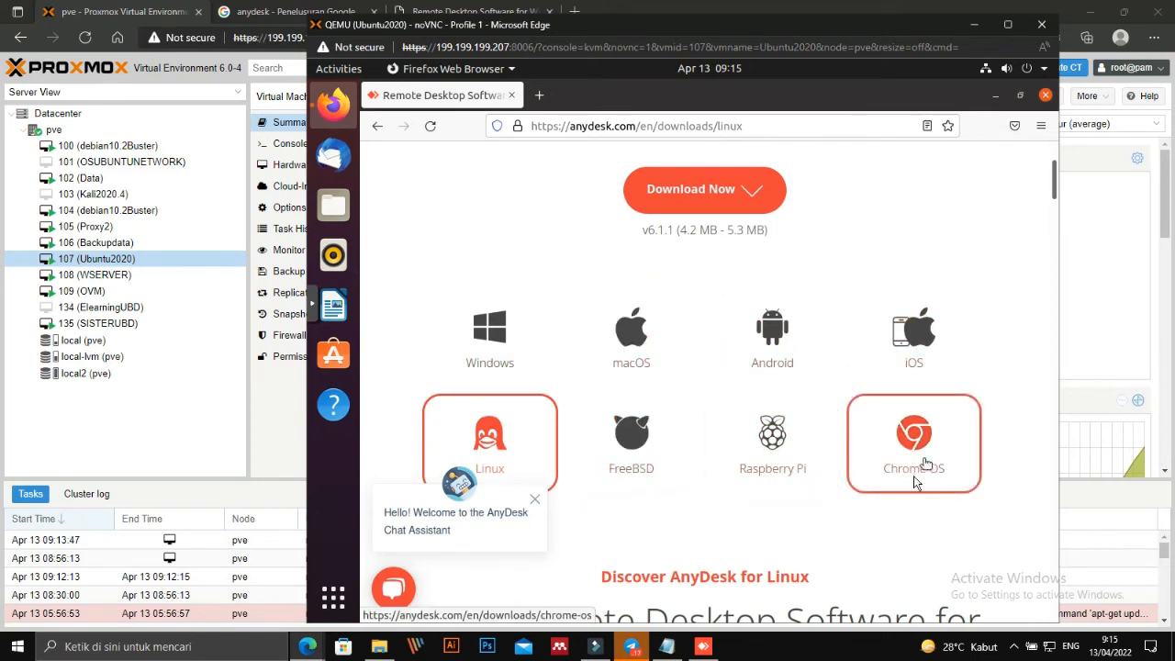
# Jump to AnyDesk's Linux download section and scroll to the per-distribution package links.
pyautogui.scroll(-2, 692, 466)
pyautogui.scroll(3, 696, 458)
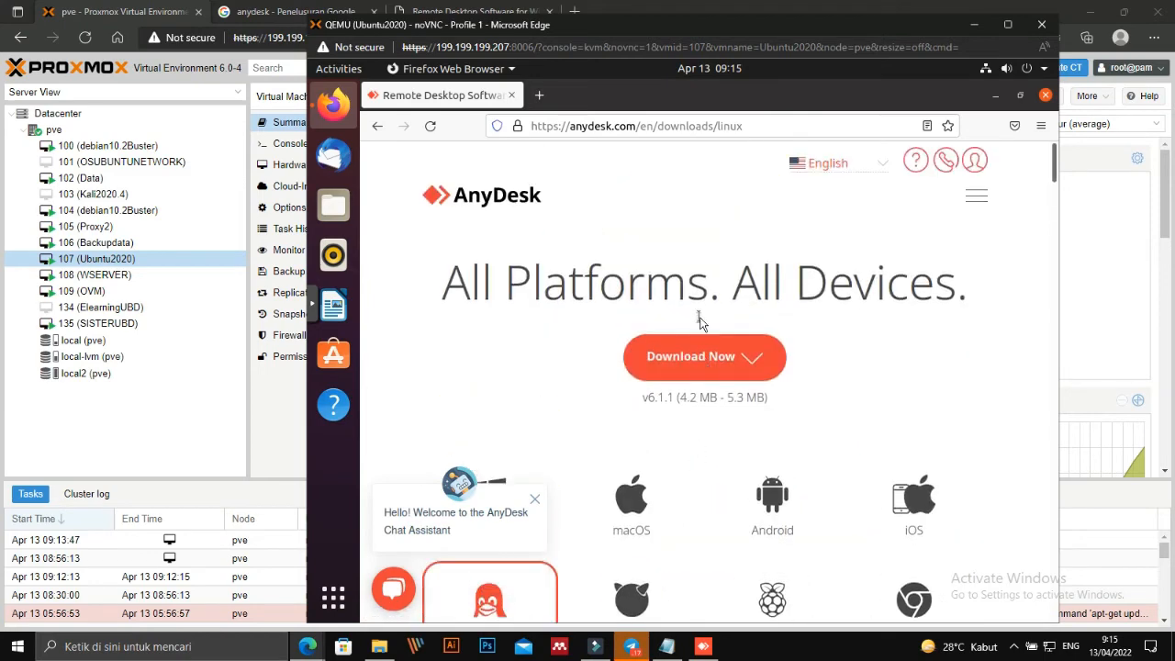
pyautogui.click(698, 364)
pyautogui.scroll(-3, 697, 364)
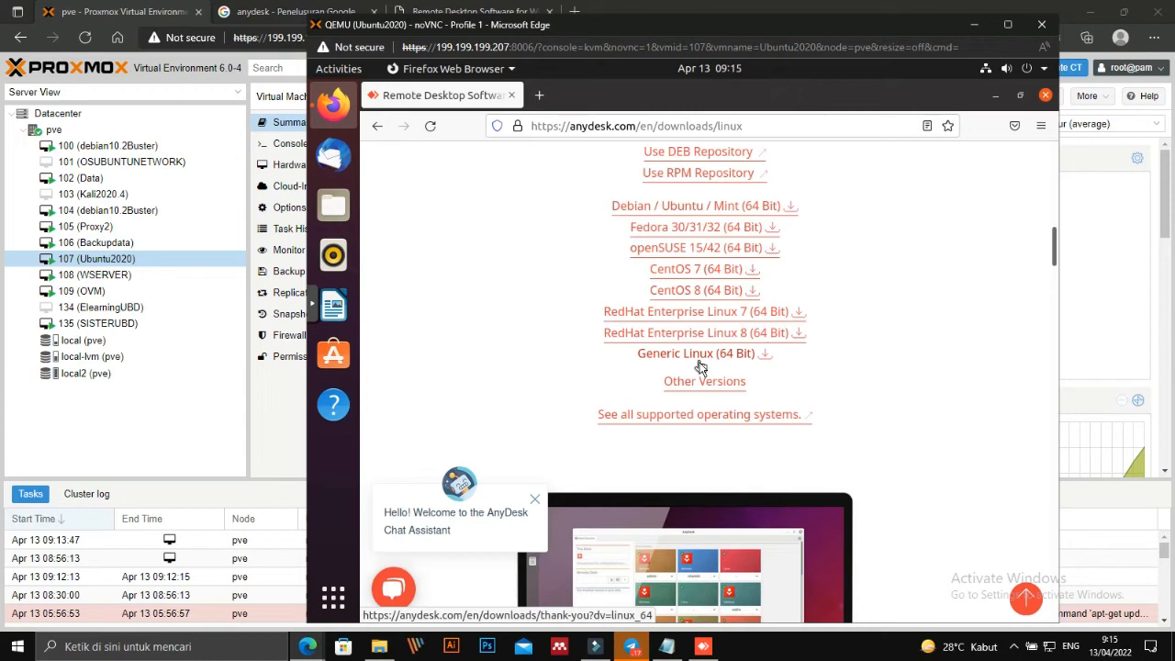
pyautogui.scroll(1, 699, 367)
pyautogui.scroll(-3, 699, 367)
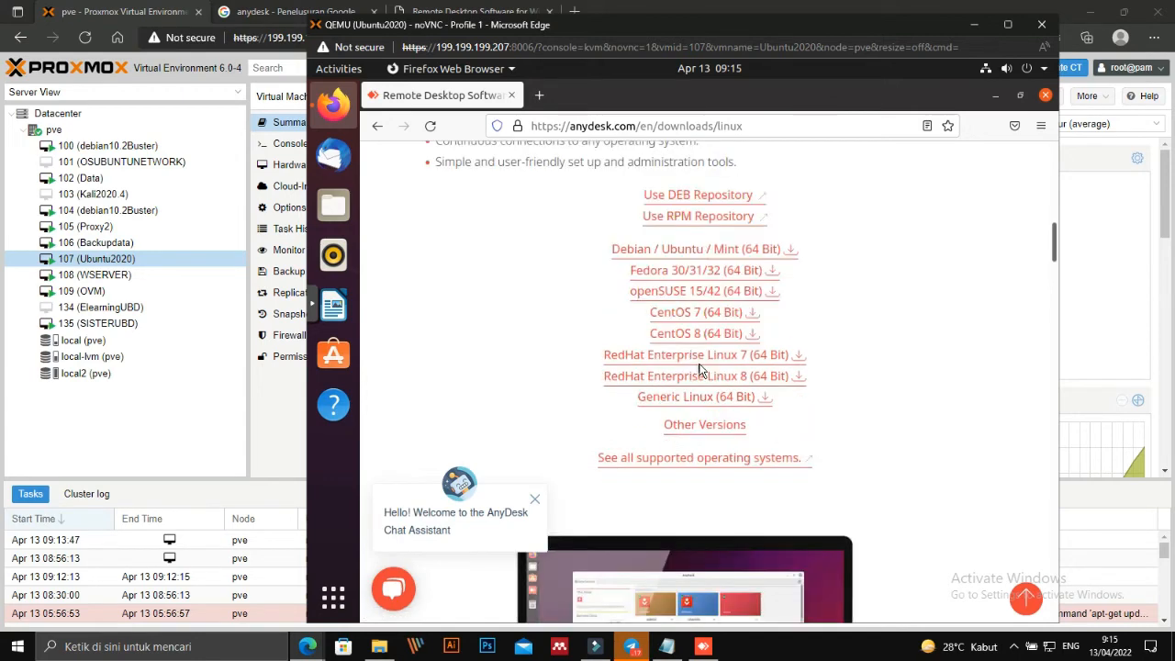
pyautogui.scroll(-3, 699, 369)
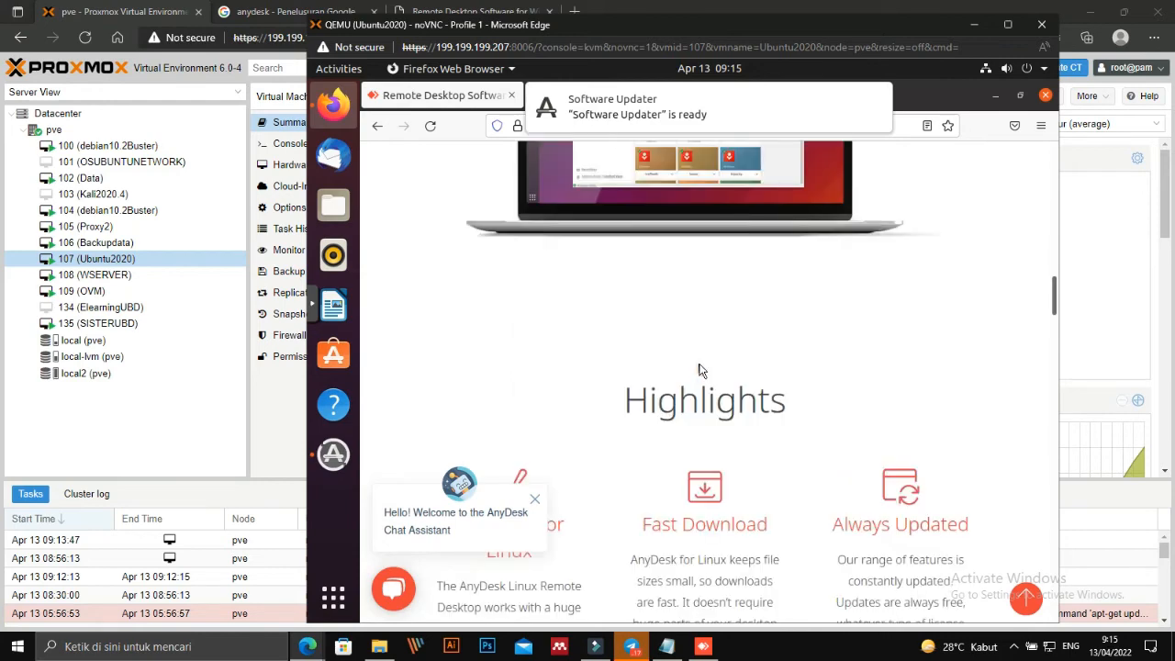
pyautogui.scroll(-2, 699, 369)
pyautogui.scroll(5, 699, 369)
pyautogui.scroll(-1, 700, 369)
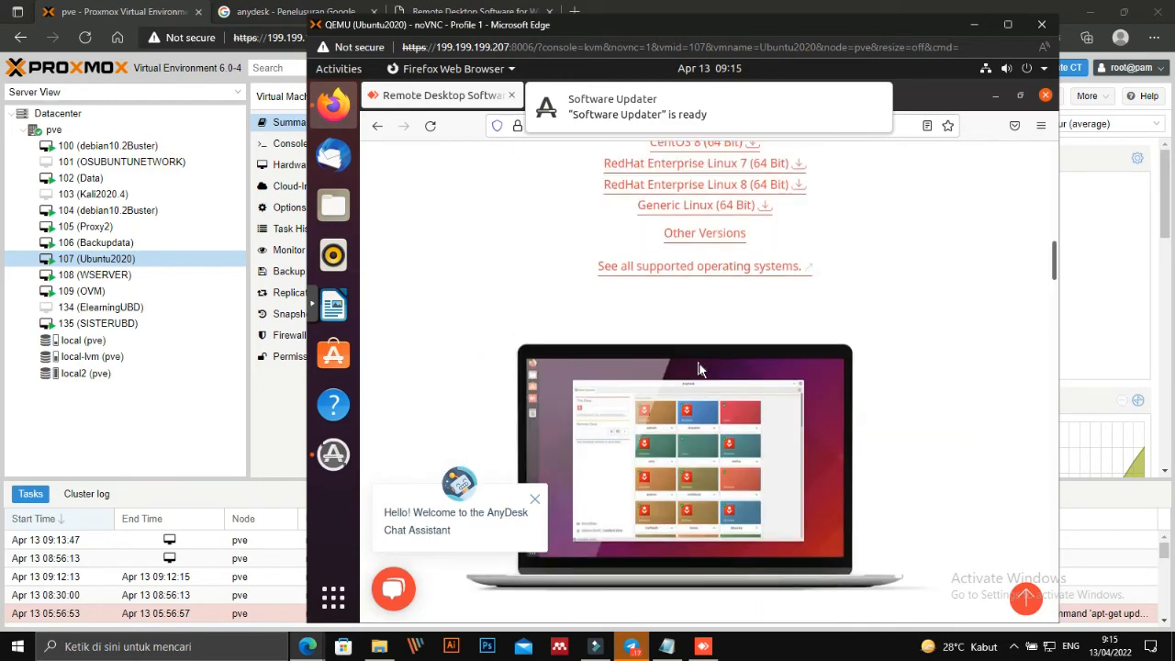
pyautogui.scroll(3, 699, 369)
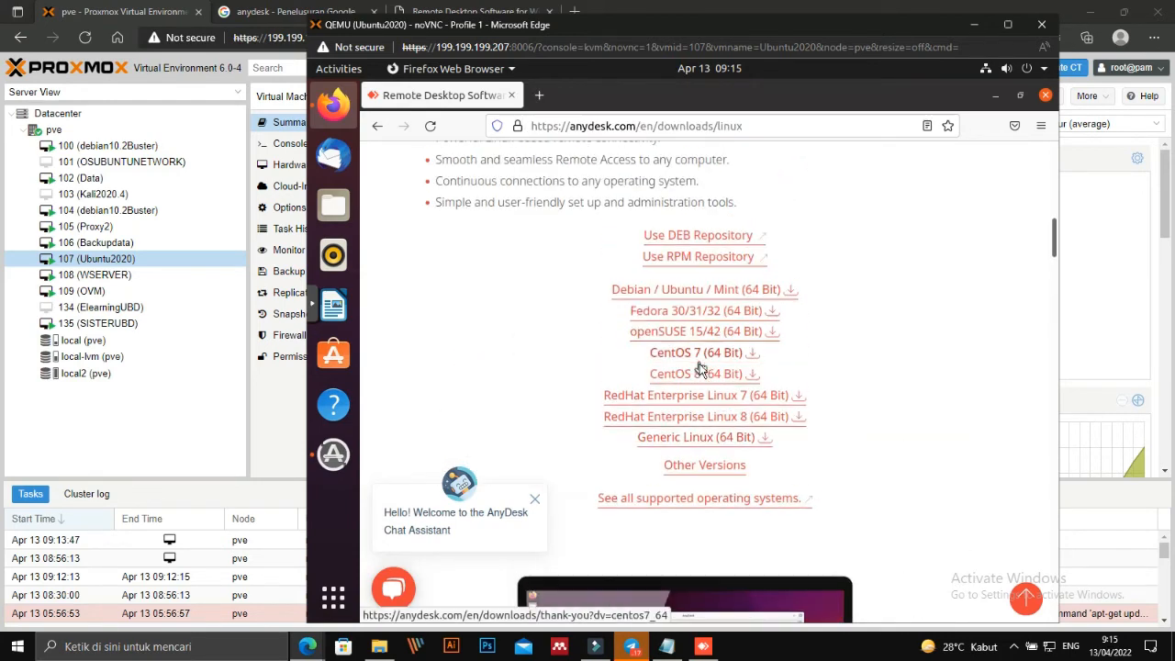
# Download and save the Debian / Ubuntu / Mint (64 Bit) package anydesk_6.1.1-1_amd64.deb.
pyautogui.click(719, 292)
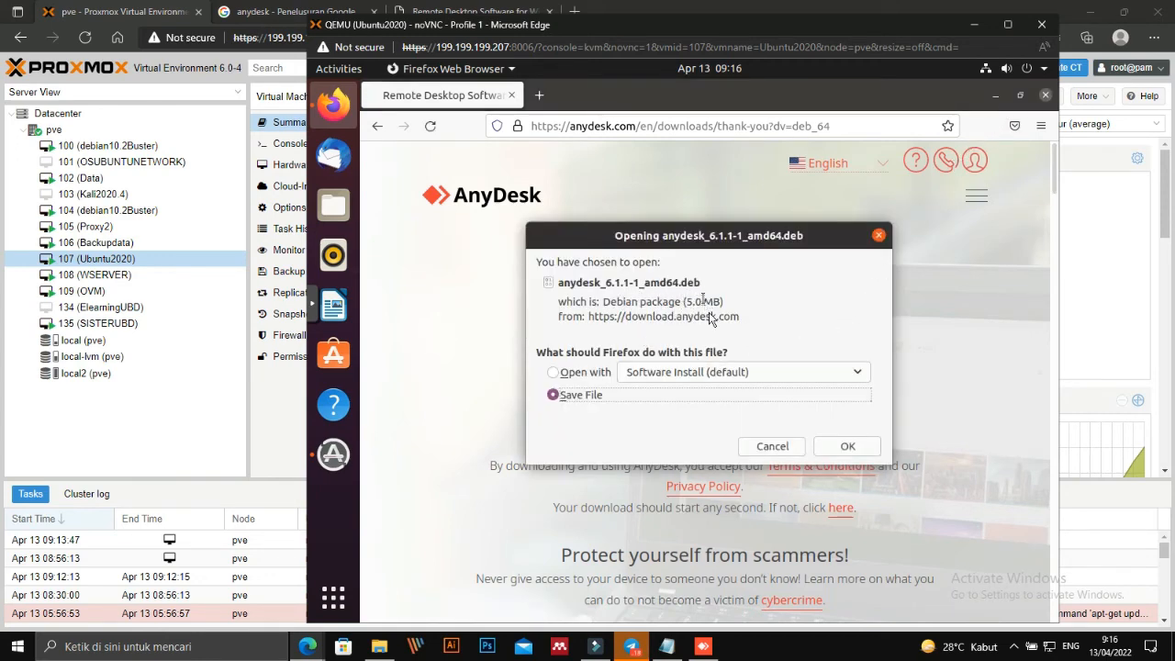
pyautogui.click(836, 450)
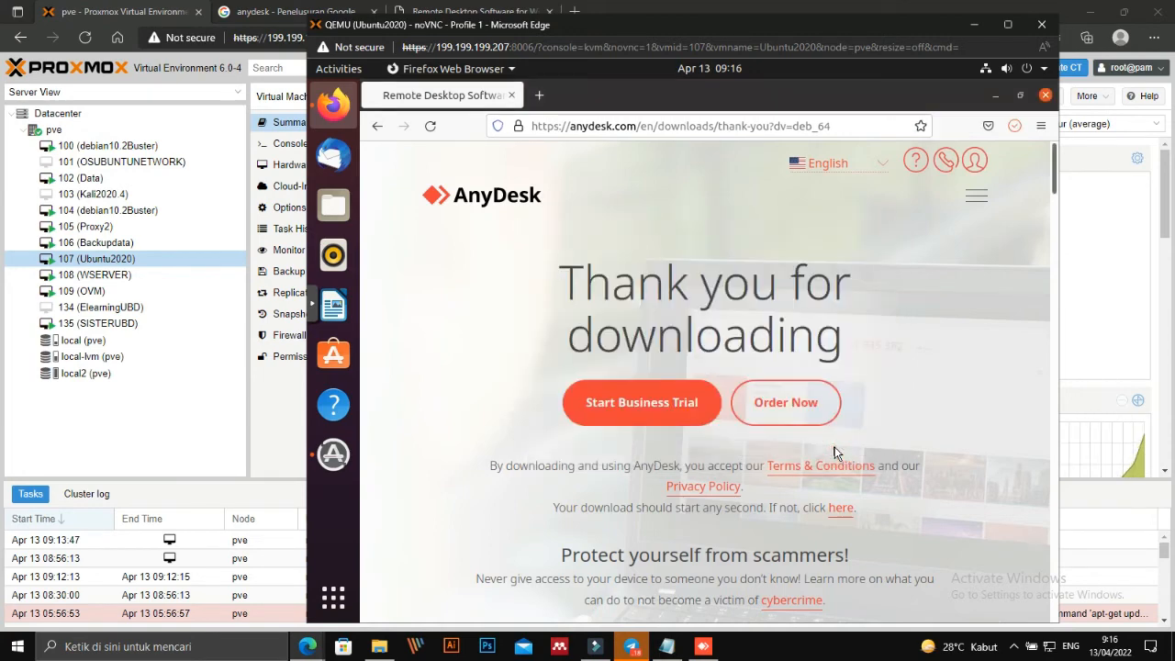
pyautogui.scroll(-3, 809, 525)
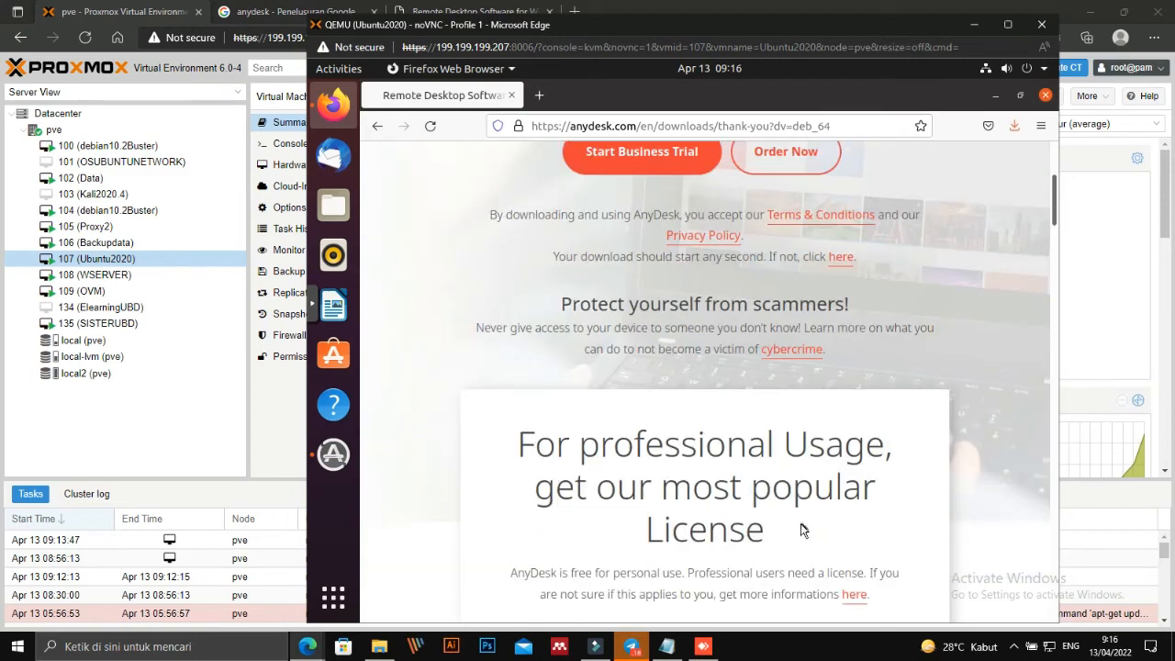
pyautogui.scroll(-6, 808, 525)
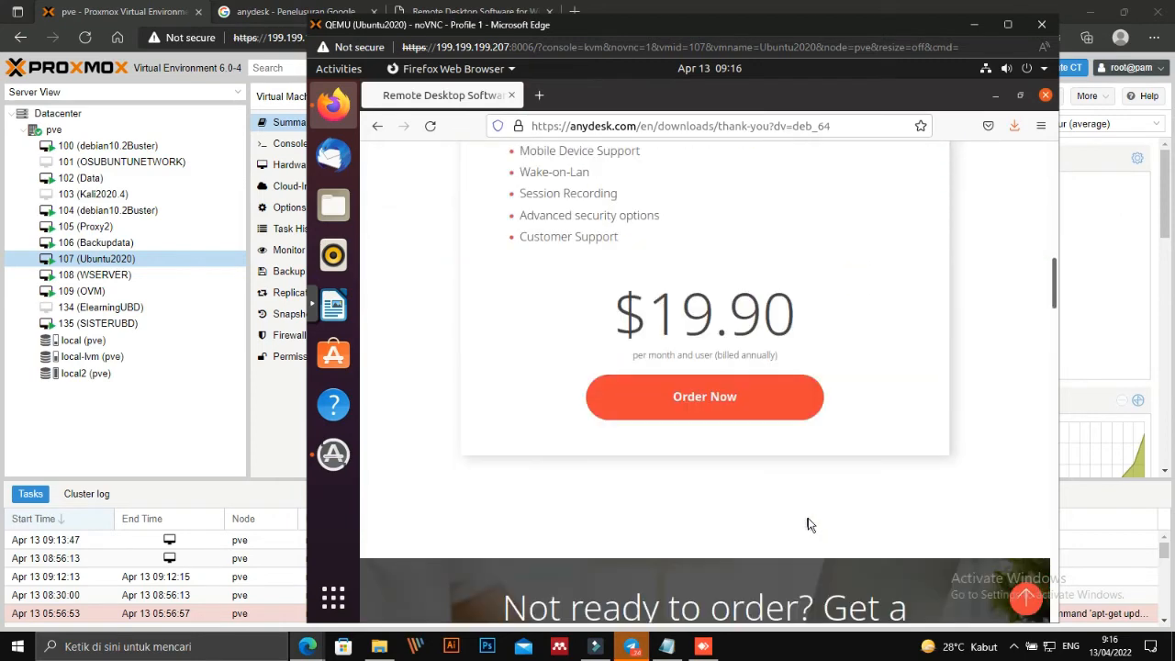
pyautogui.scroll(1, 806, 514)
pyautogui.scroll(4, 808, 460)
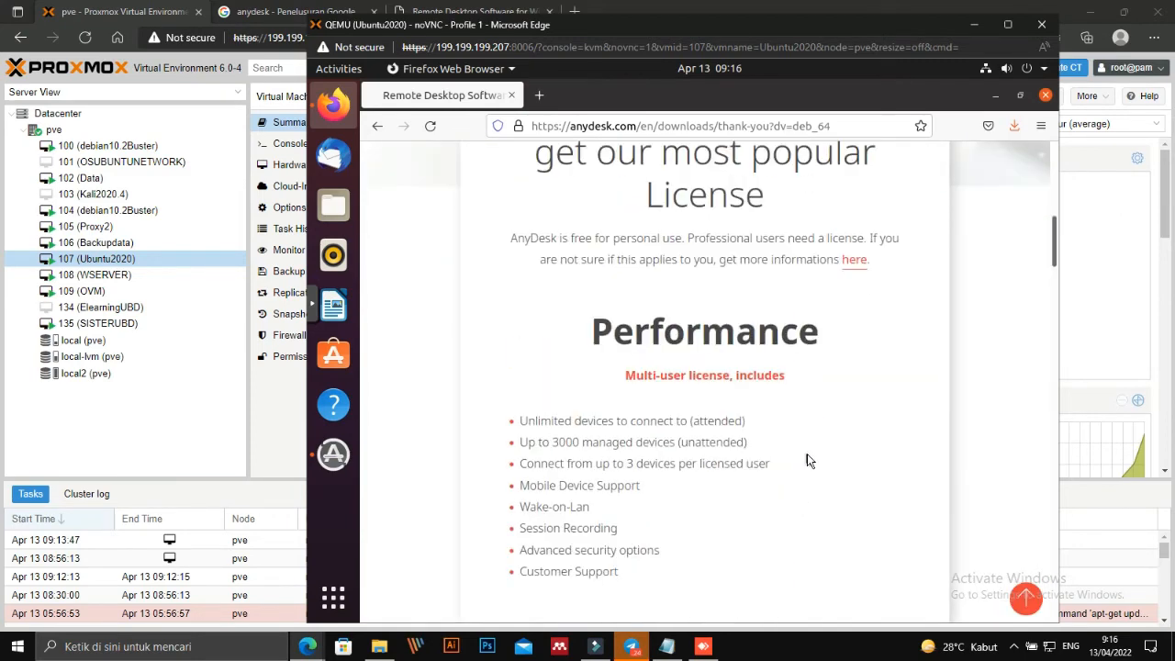
pyautogui.scroll(6, 807, 453)
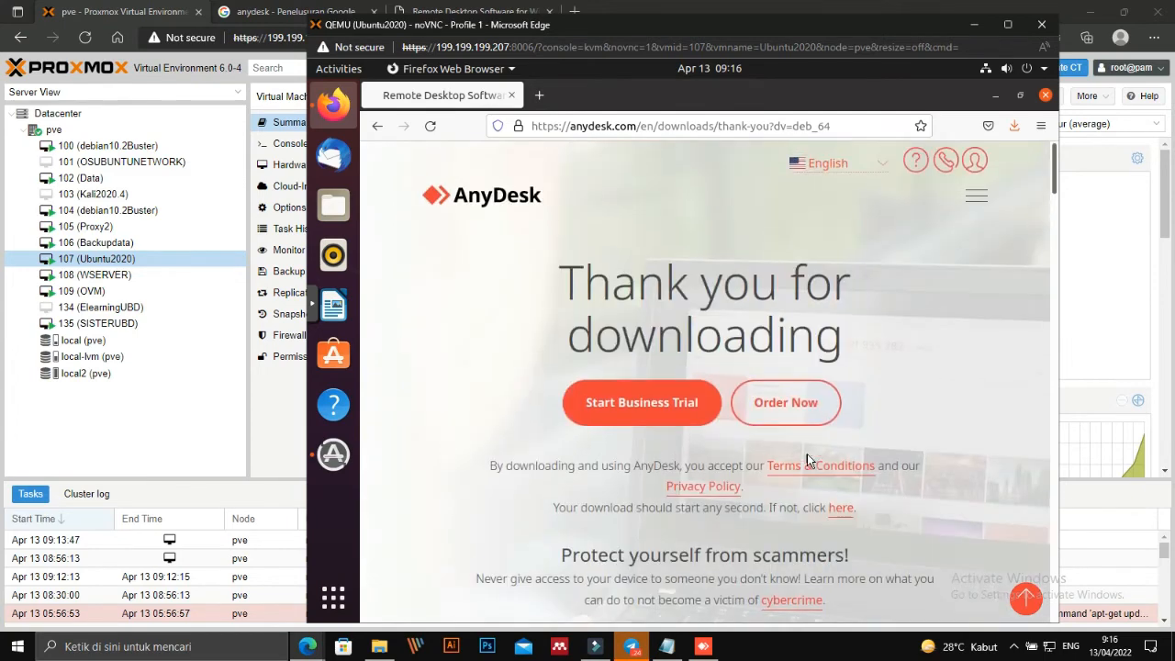
# Go back to the Linux downloads page and bring up the Ubuntu applications overview.
pyautogui.click(379, 125)
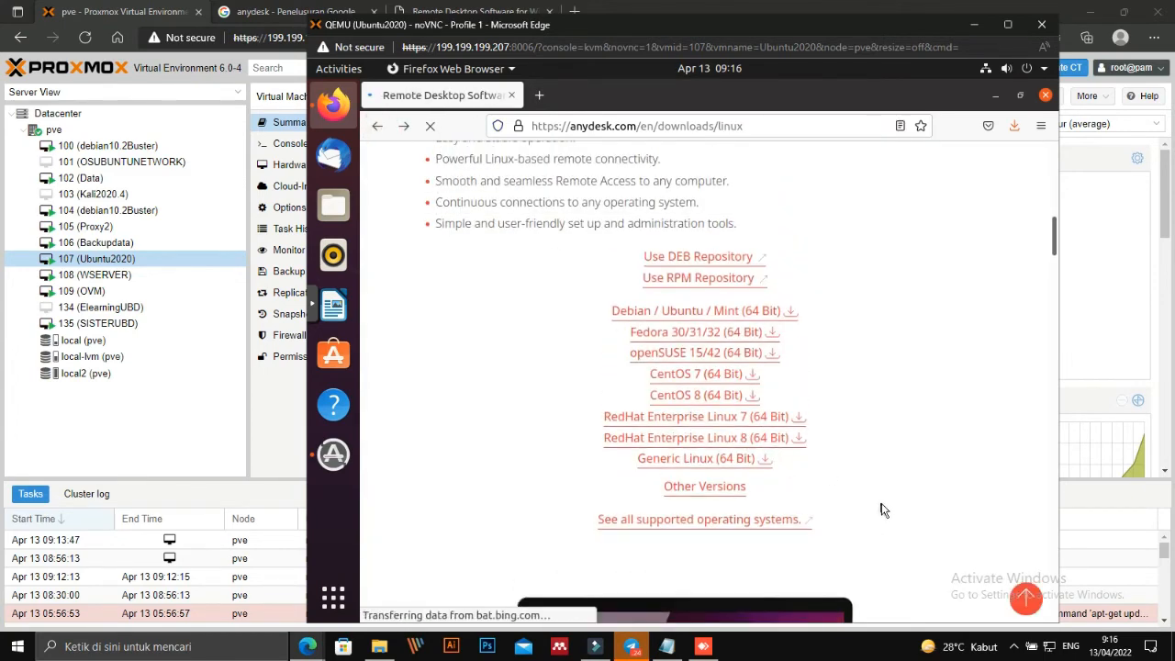
pyautogui.scroll(4, 820, 467)
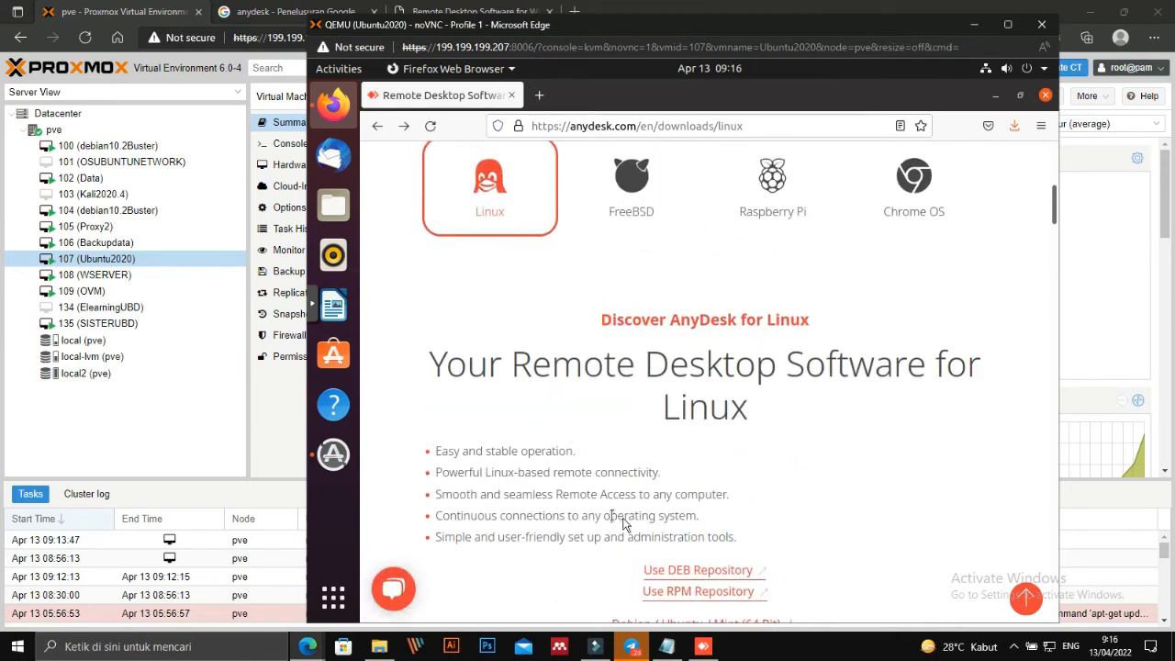
pyautogui.scroll(5, 629, 521)
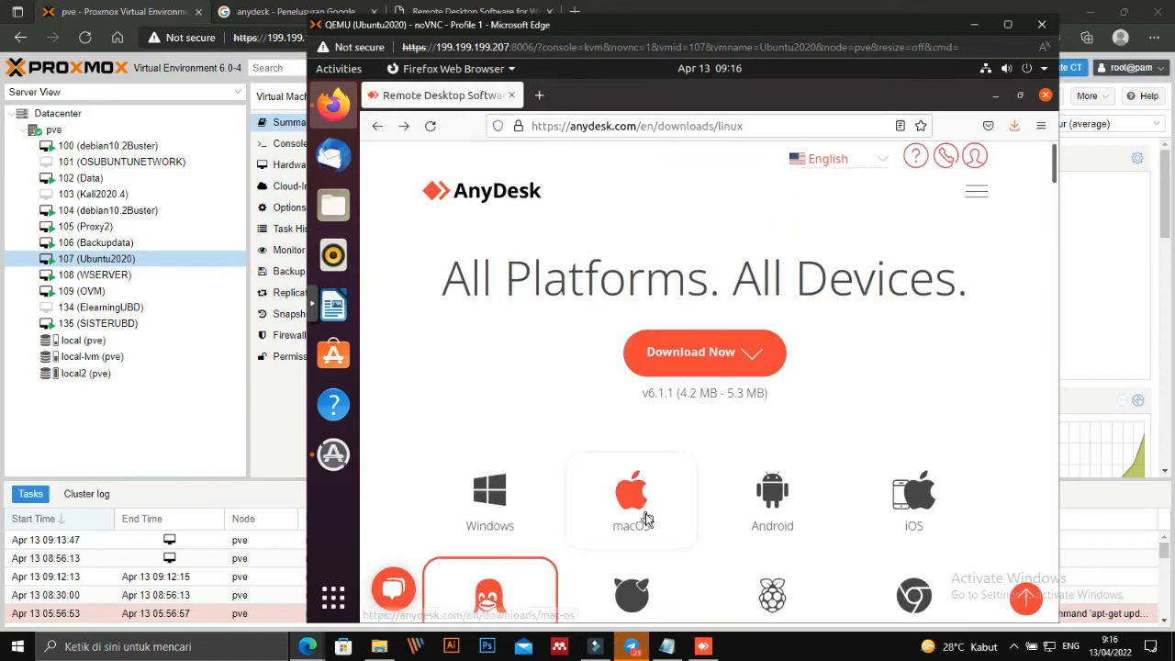
pyautogui.scroll(-2, 532, 449)
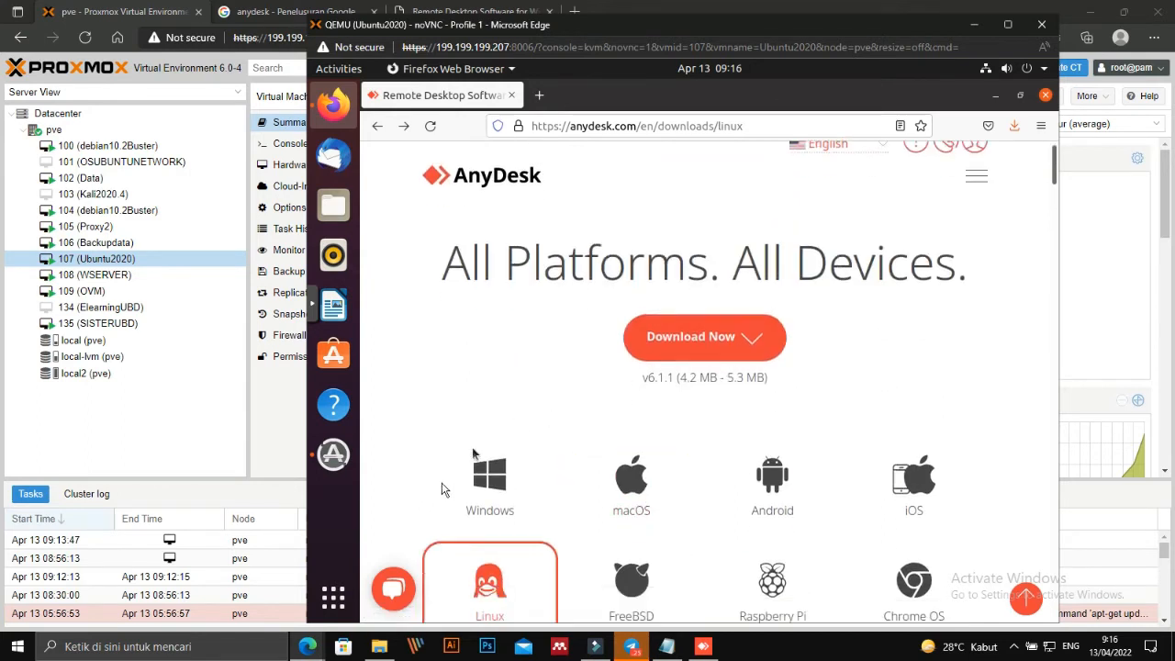
pyautogui.click(331, 606)
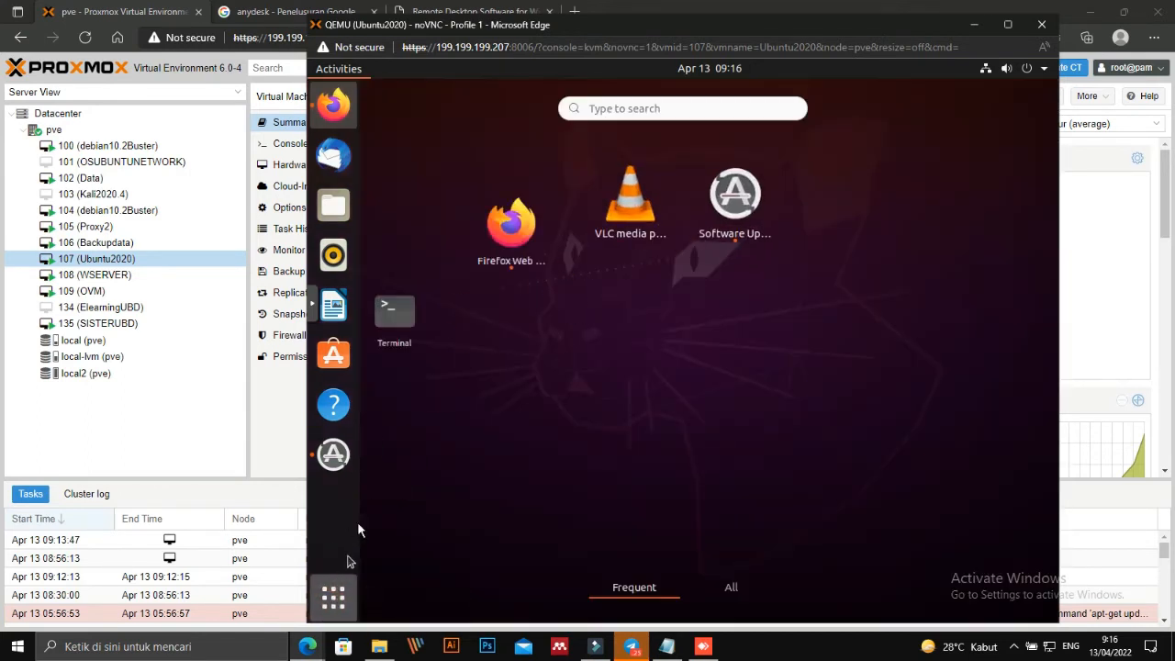
# Launch Terminal and become root with 'sudo su', entering the sudo password.
pyautogui.click(423, 220)
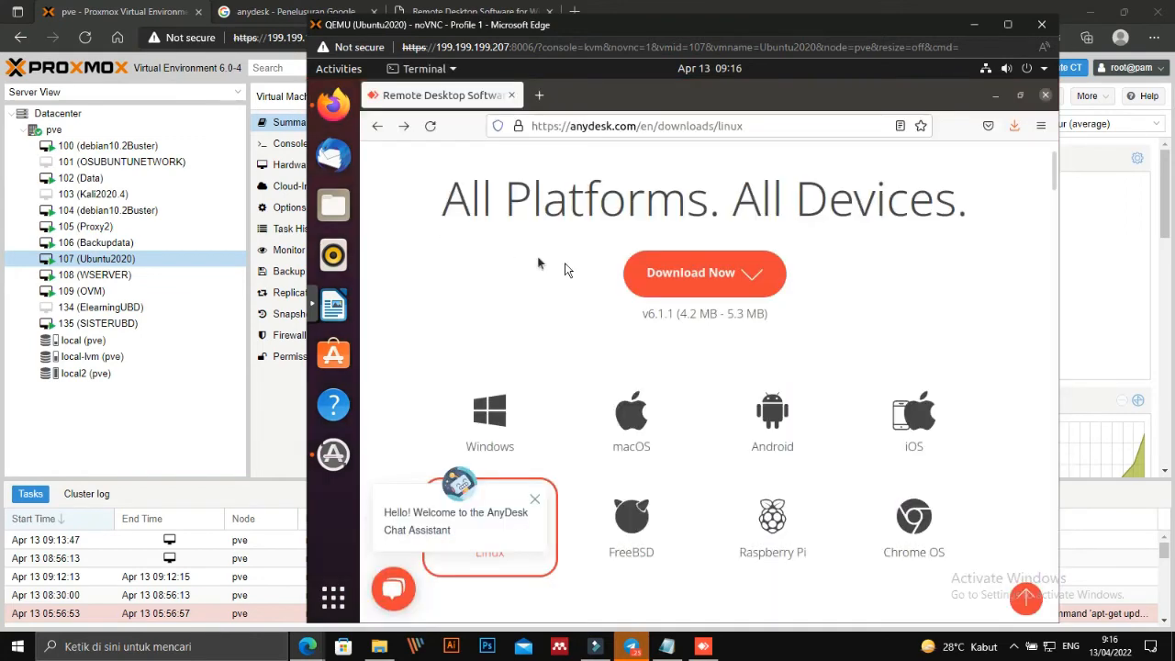
pyautogui.write('sudo su')
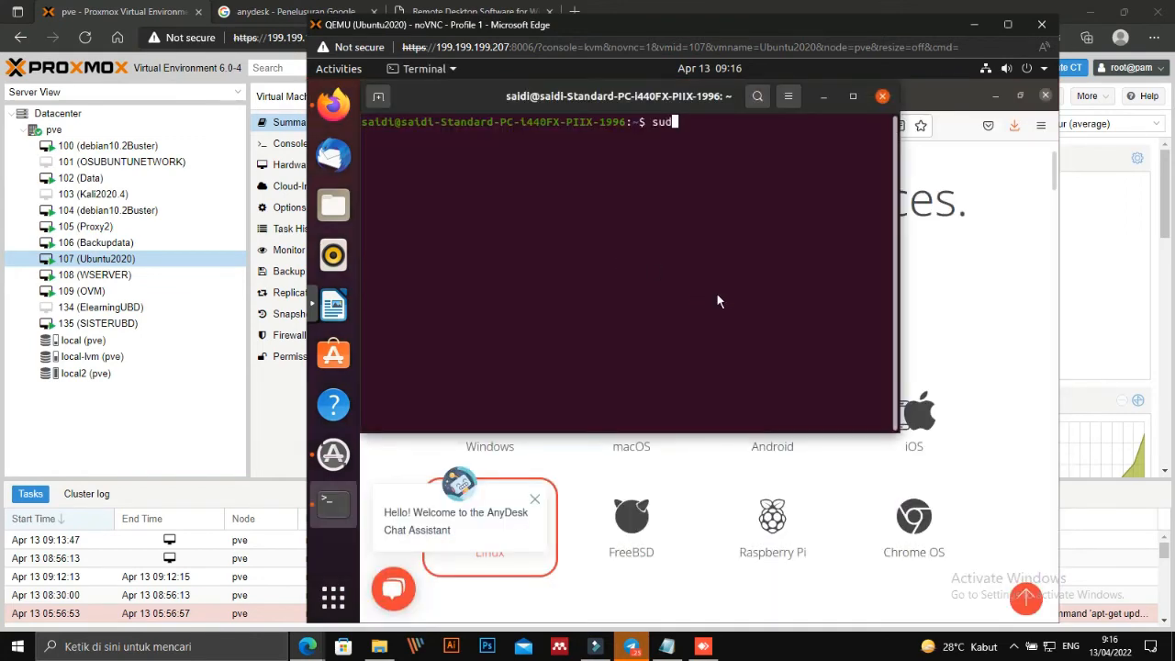
pyautogui.press('Return')
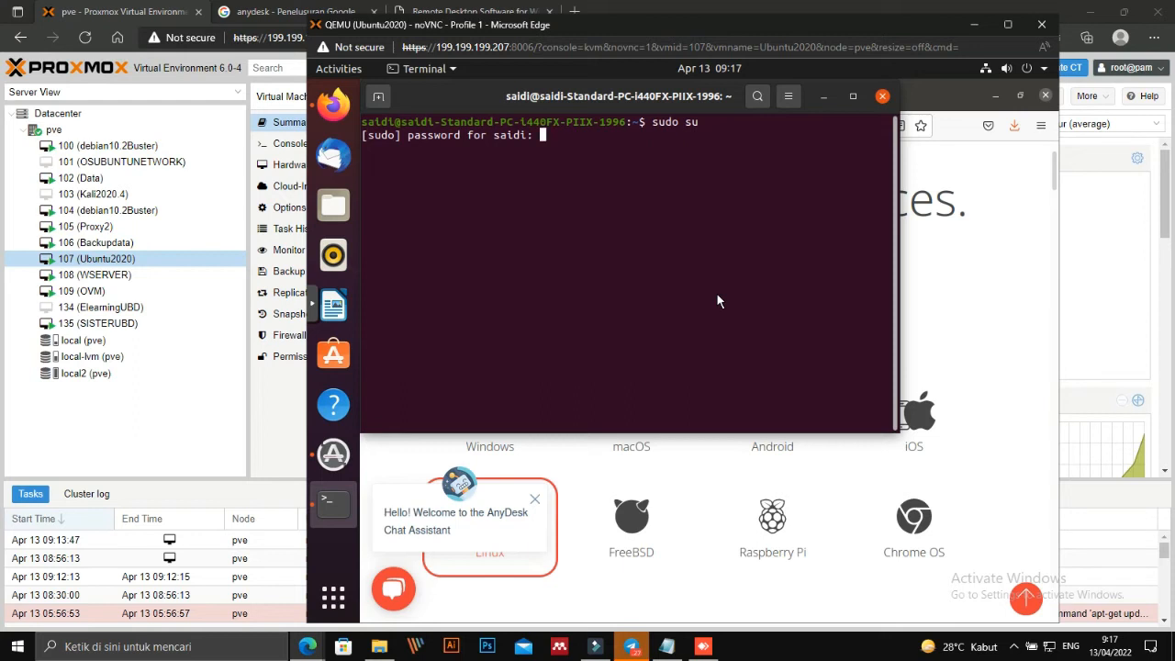
pyautogui.press('Return')
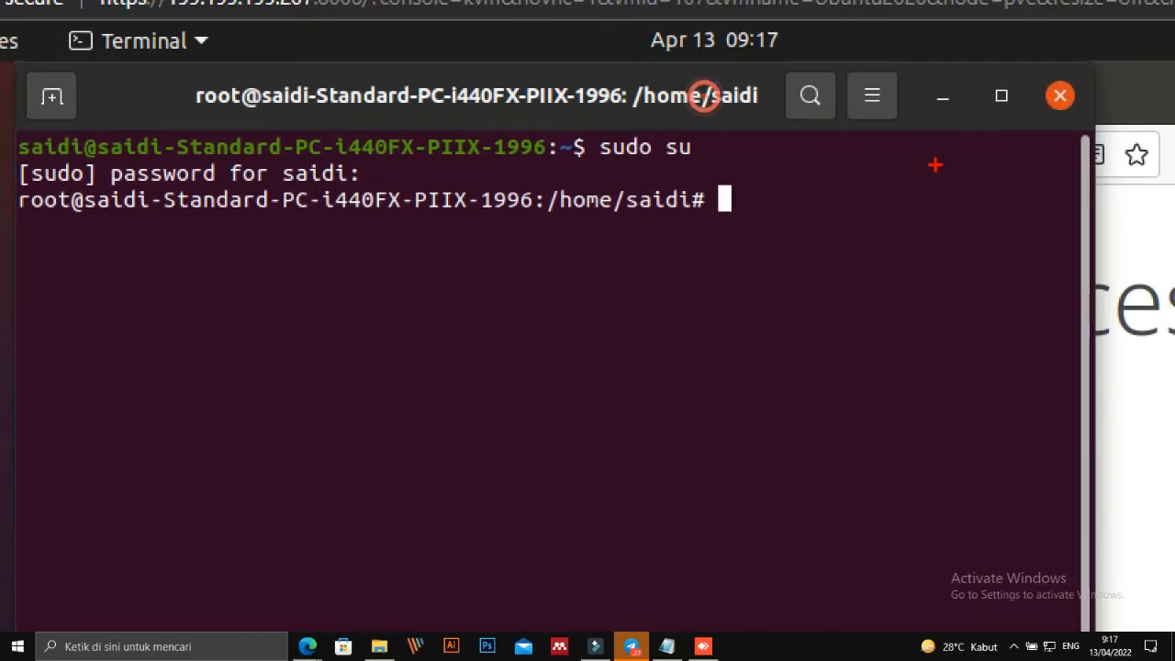
pyautogui.moveTo(682, 172)
pyautogui.mouseDown()
pyautogui.moveTo(763, 167)
pyautogui.moveTo(706, 229)
pyautogui.moveTo(690, 174)
pyautogui.mouseUp()
pyautogui.moveTo(698, 228); pyautogui.dragTo(700, 365)
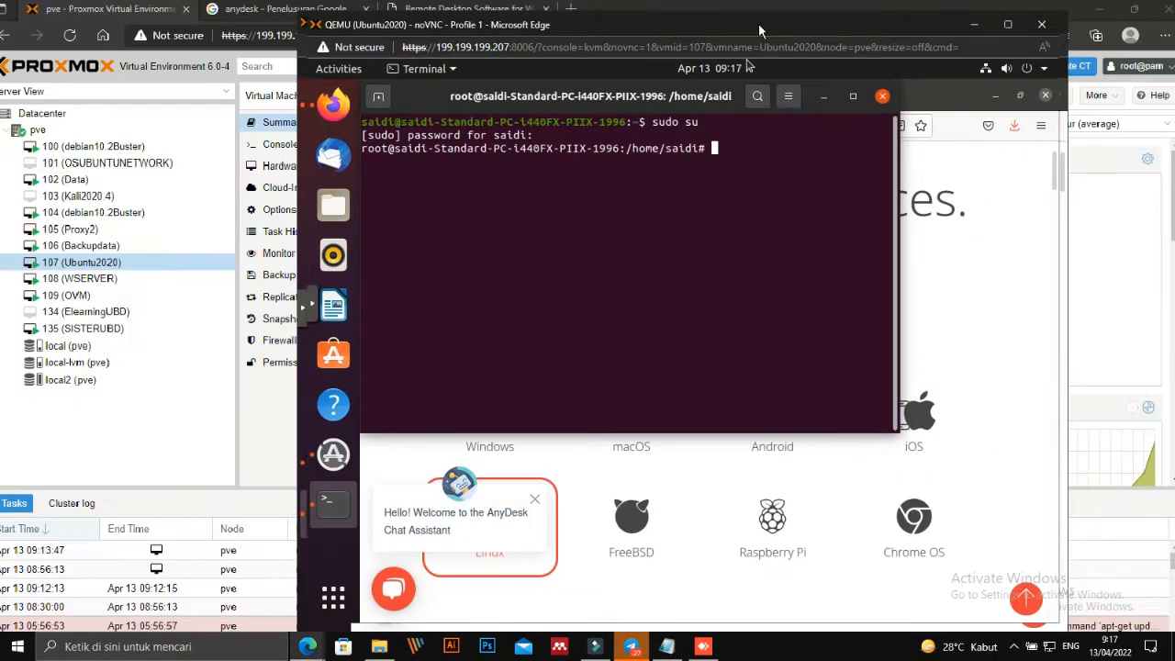
# List the home folder, change into Downloads and list the files there.
pyautogui.write('ls')
pyautogui.press('Return')
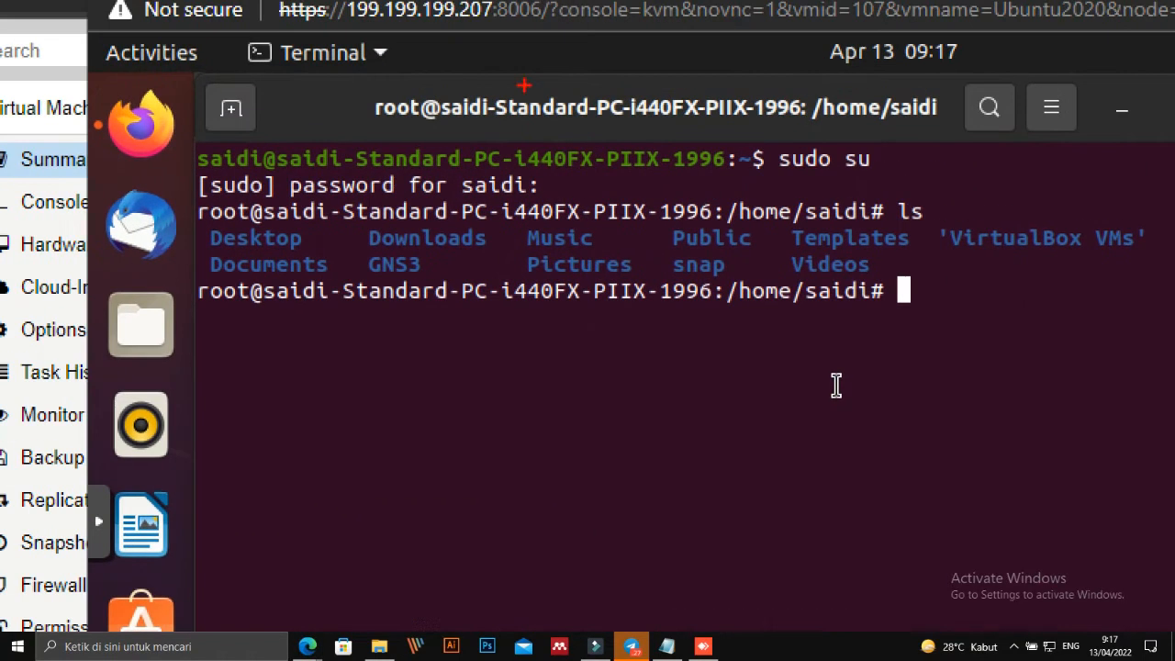
pyautogui.moveTo(444, 141); pyautogui.dragTo(486, 136)
pyautogui.moveTo(440, 191)
pyautogui.mouseDown()
pyautogui.moveTo(485, 263)
pyautogui.moveTo(386, 267)
pyautogui.moveTo(364, 211)
pyautogui.mouseUp()
pyautogui.press('Escape')
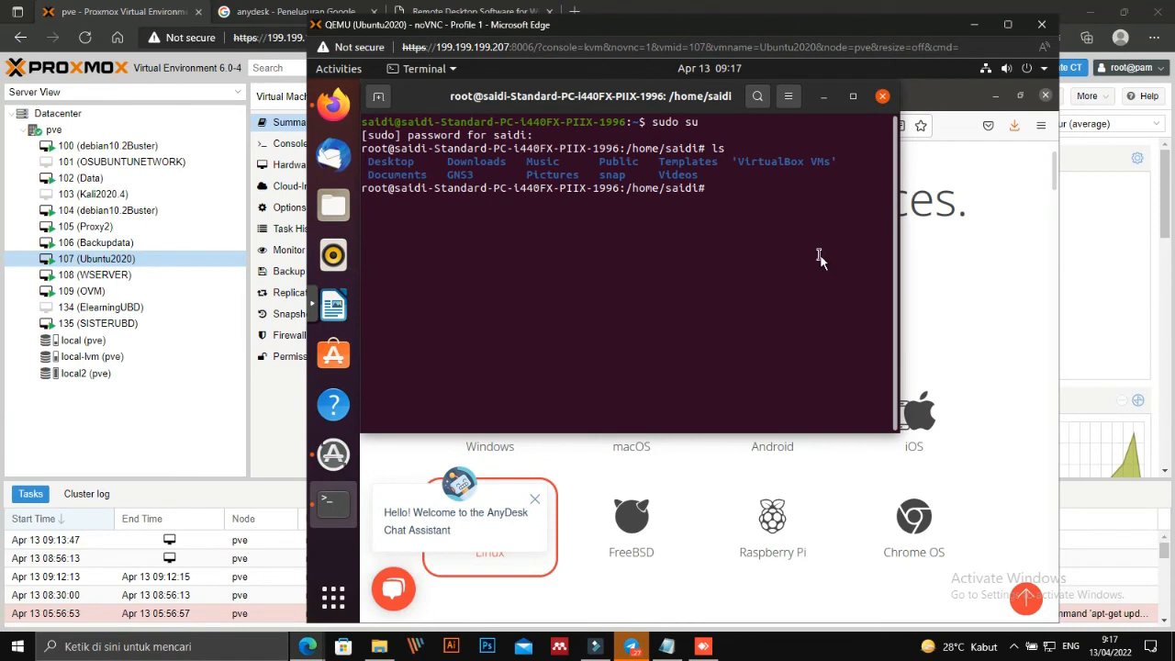
pyautogui.write('Do')
pyautogui.press('Tab')
pyautogui.press('Return')
pyautogui.write('ls')
pyautogui.press('Return')
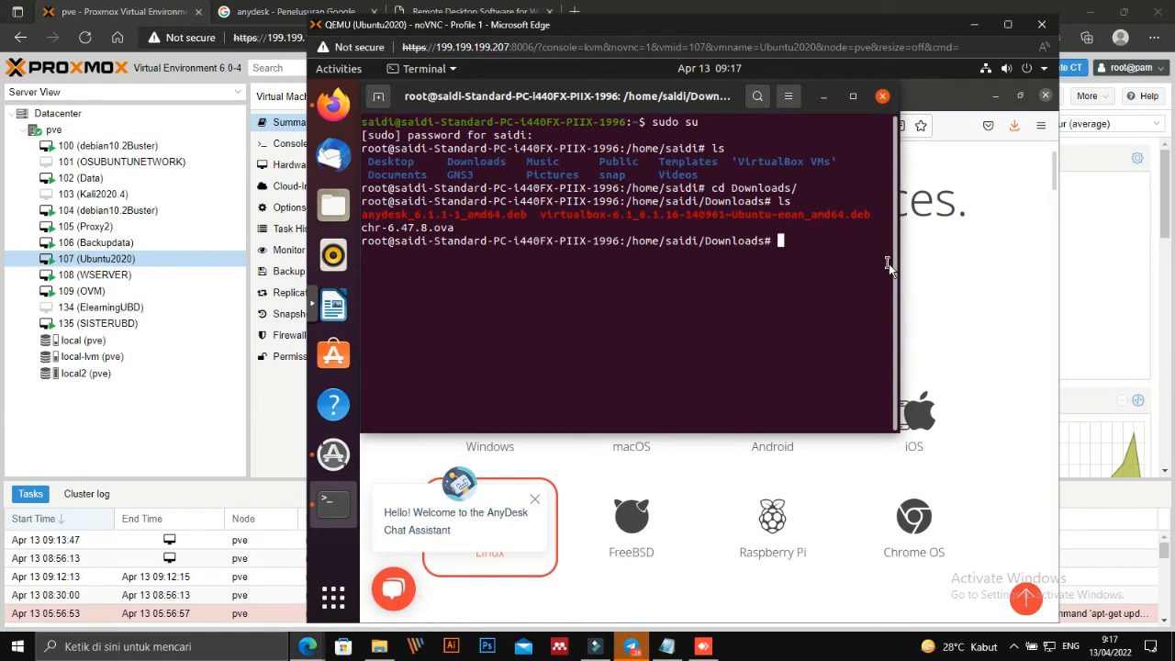
# Run 'install anydesk_6.1.1-1_amd64.deb', which fails with a missing destination file operand.
pyautogui.write('install')
pyautogui.press('Tab')
pyautogui.press('Tab')
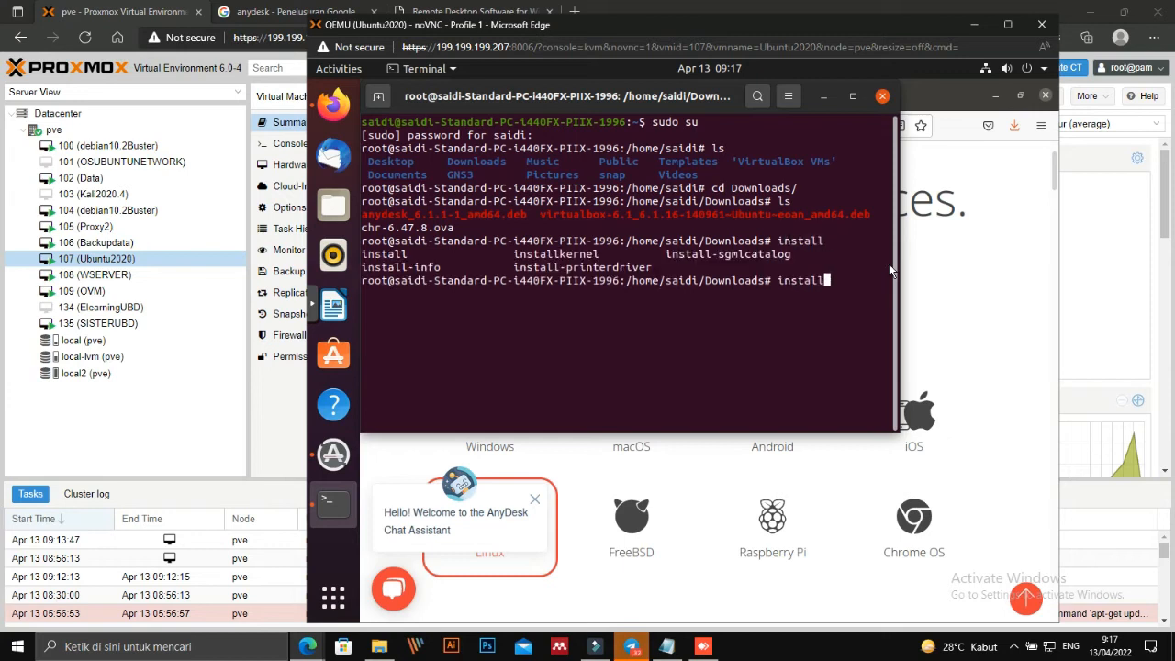
pyautogui.write('an')
pyautogui.press('Tab')
pyautogui.press('Return')
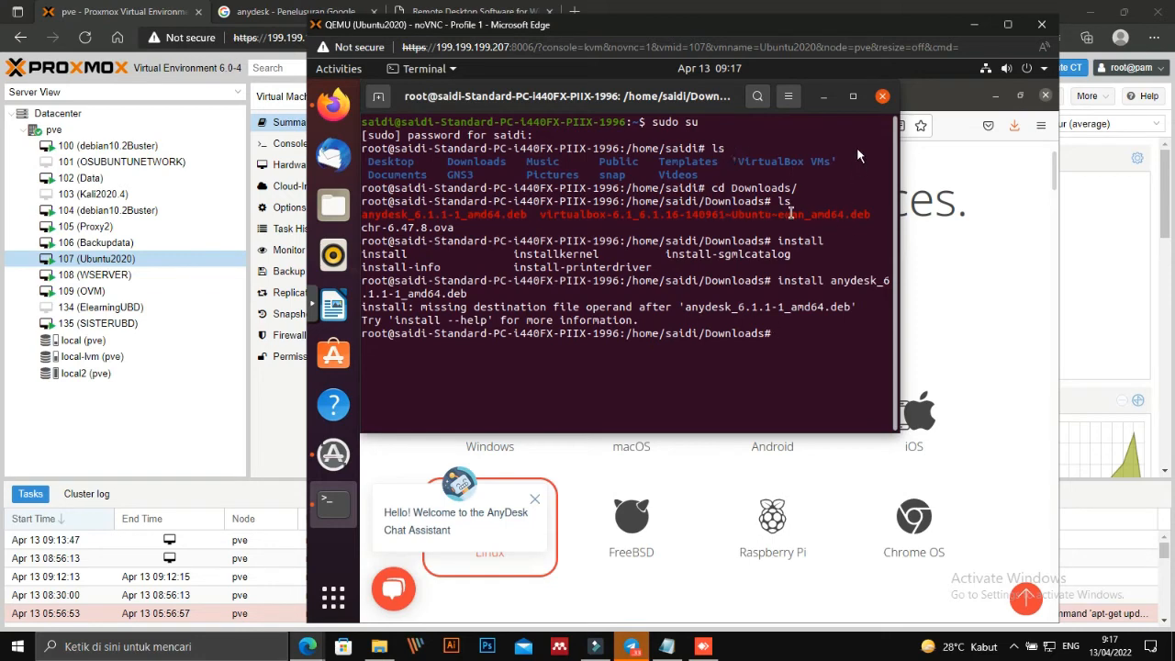
# Maximize the terminal and run the mistyped 'dpkgi anydesk_6.1.1-1_amd64.deb', which fails.
pyautogui.click(855, 99)
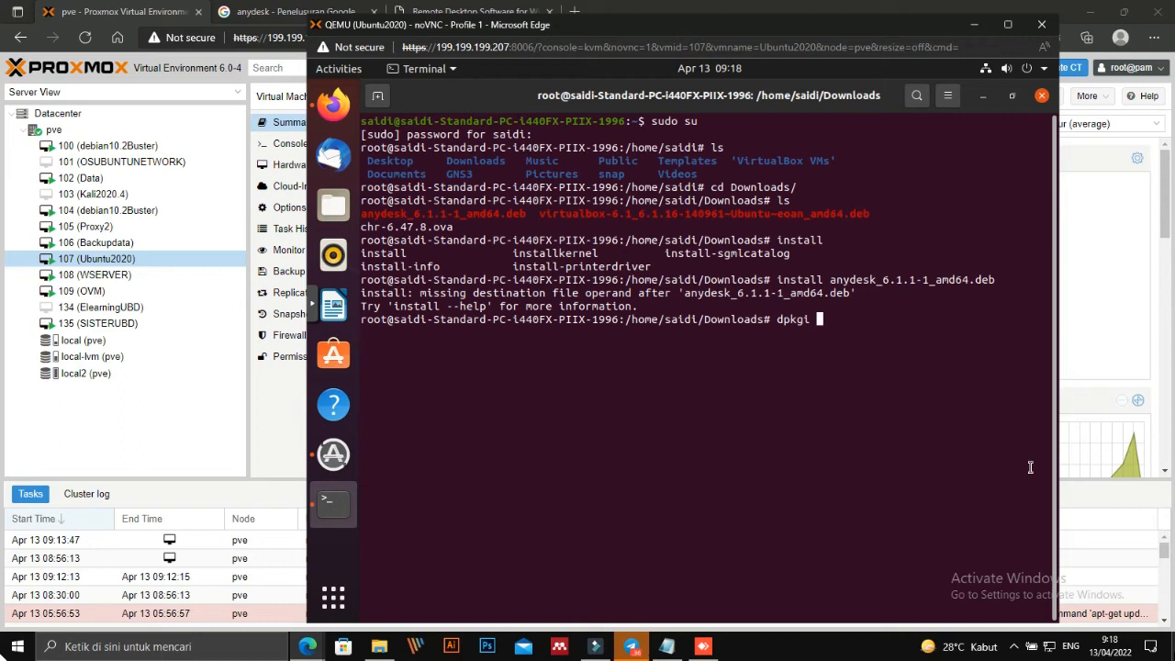
pyautogui.write('anydesk_6.1.1-1_amd64.deb')
pyautogui.press('Return')
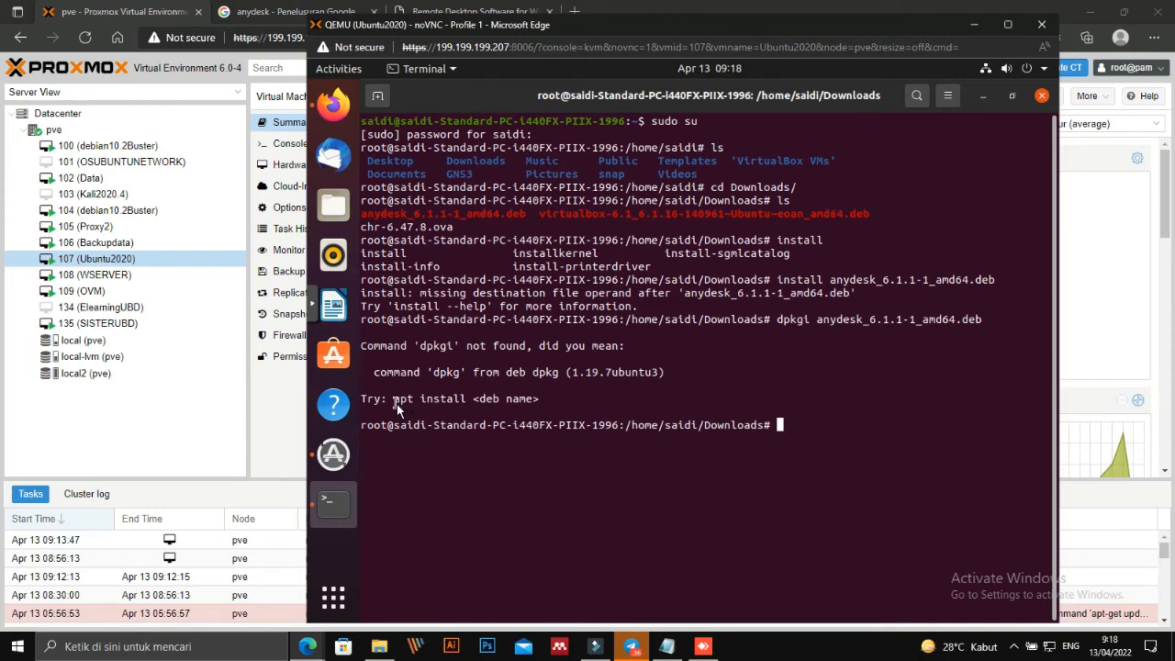
# Prepare 'apt install' on the AnyDesk package, tab-completing the file name.
pyautogui.moveTo(397, 403); pyautogui.dragTo(472, 406)
pyautogui.click(792, 412)
pyautogui.write('apt install an')
pyautogui.press('Tab')
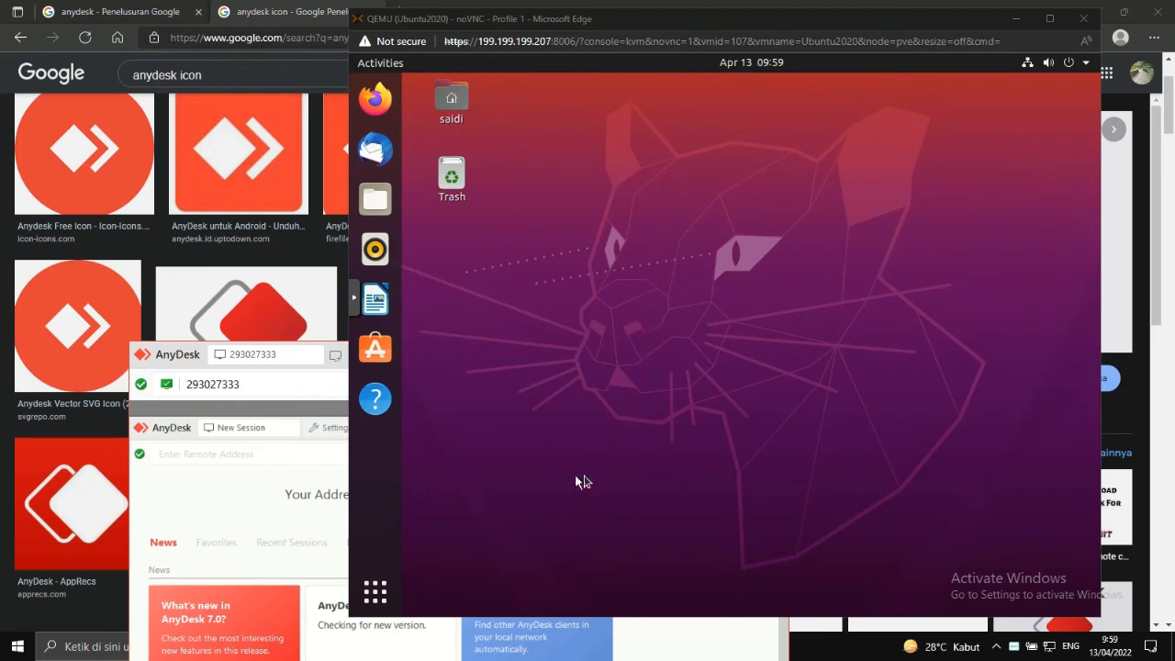
# Launch AnyDesk on the Ubuntu VM from the application grid and open its main menu.
pyautogui.click(377, 593)
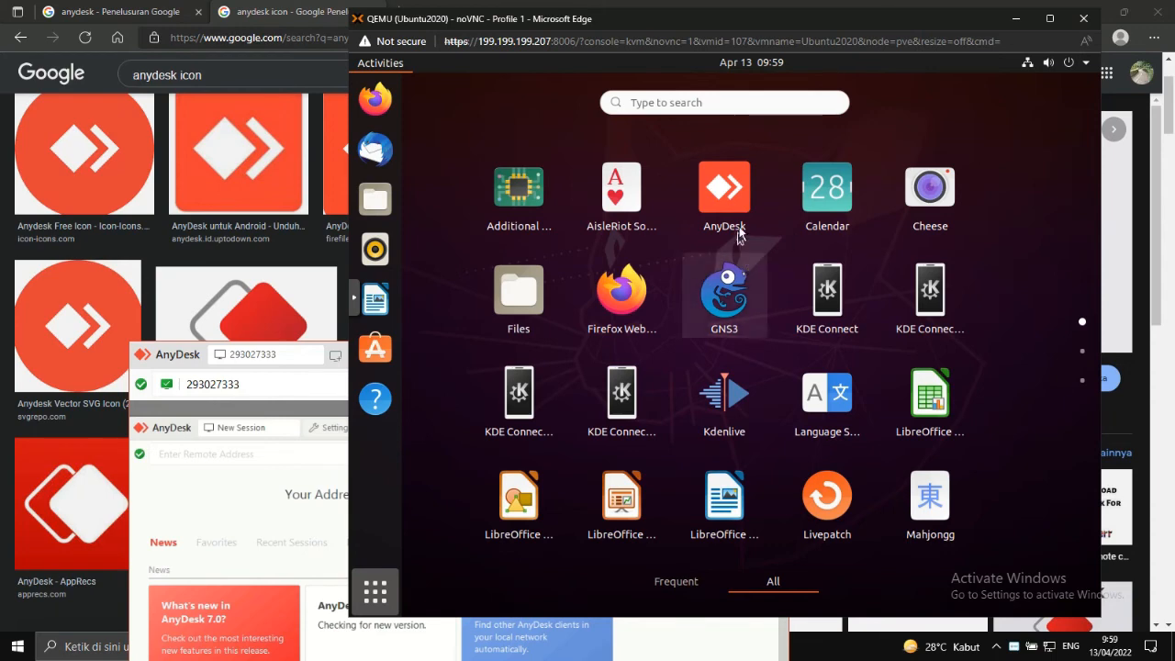
pyautogui.click(731, 200)
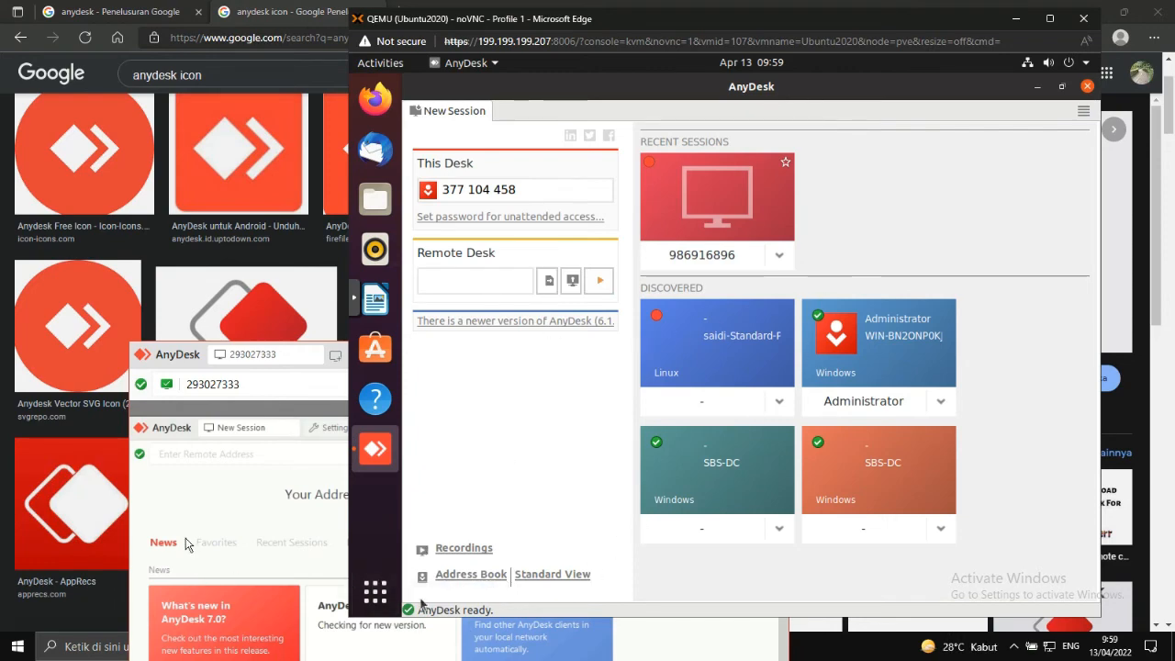
pyautogui.click(281, 384)
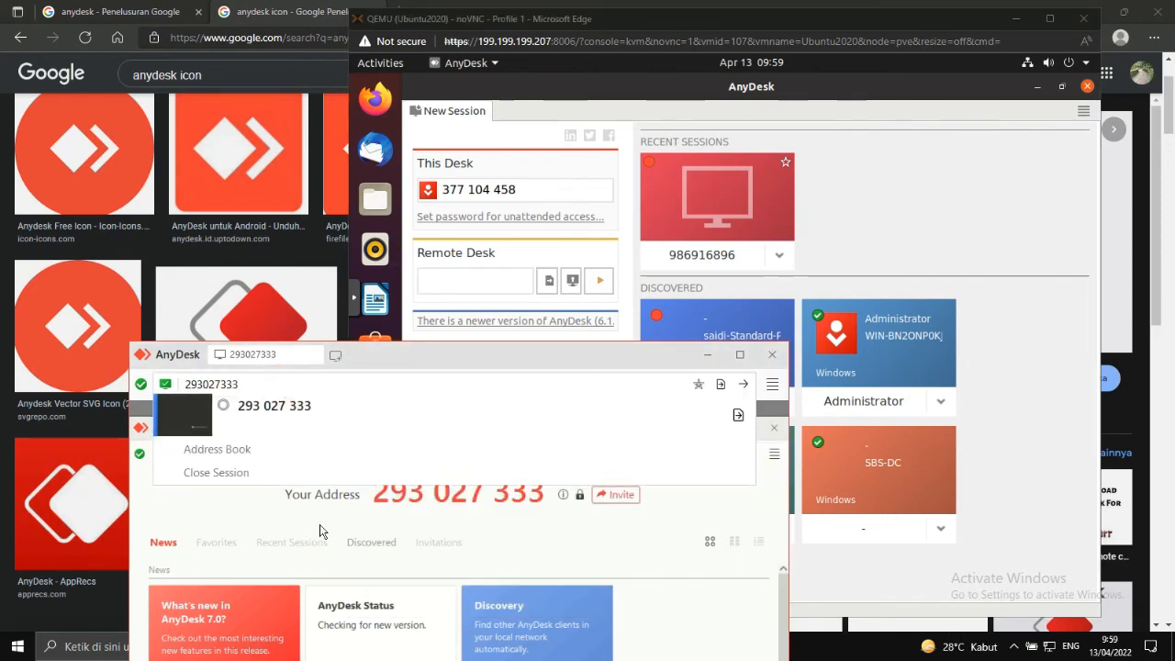
pyautogui.click(922, 217)
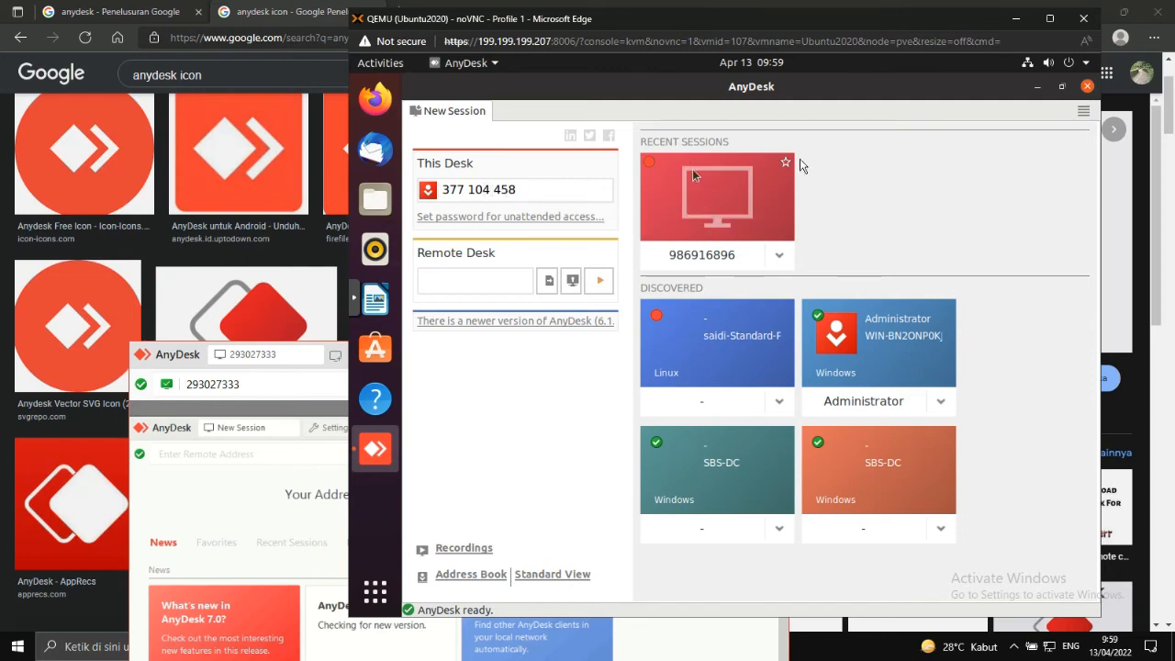
pyautogui.click(1083, 111)
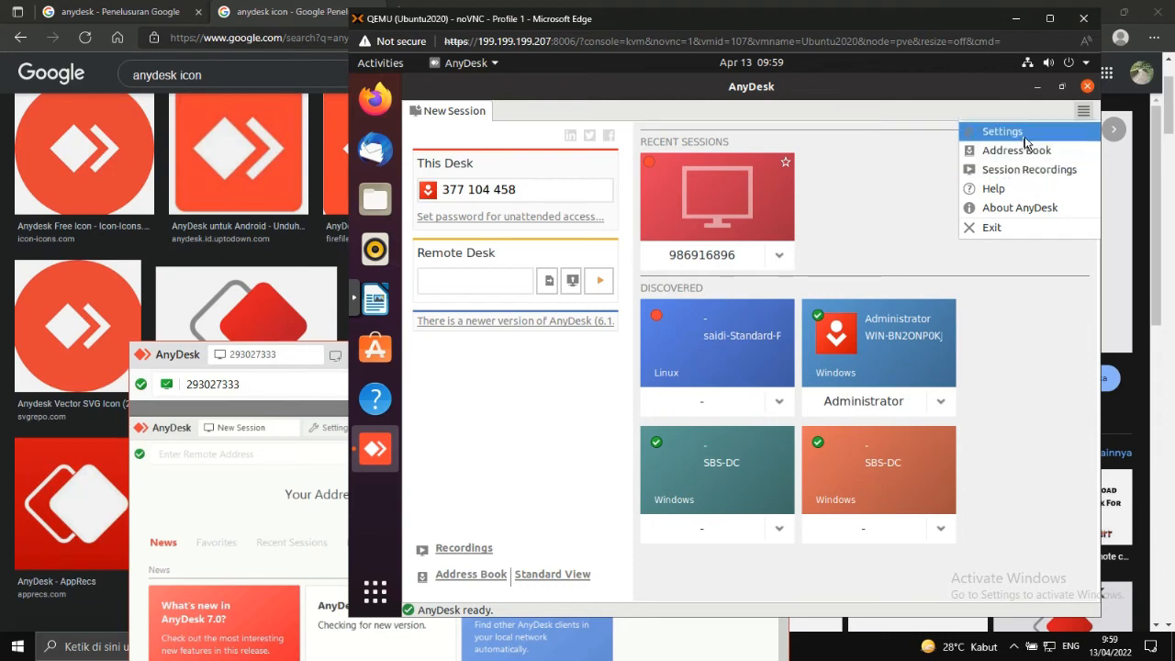
# Open the Security page of AnyDesk's settings on the VM and request to unlock it.
pyautogui.click(293, 368)
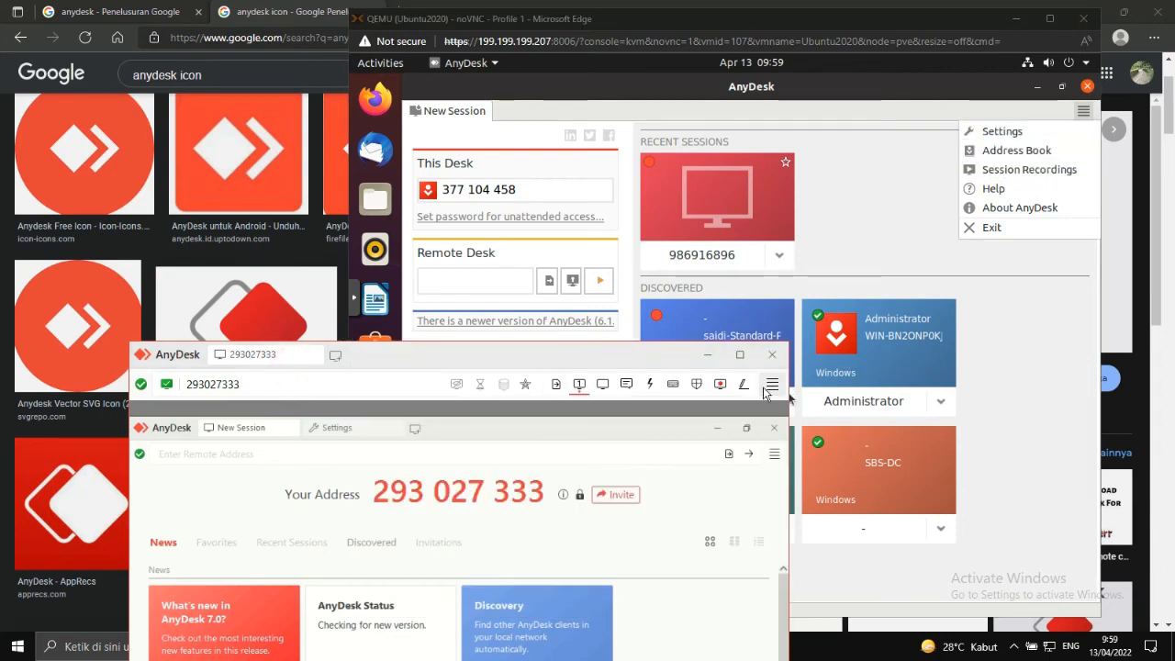
pyautogui.click(767, 386)
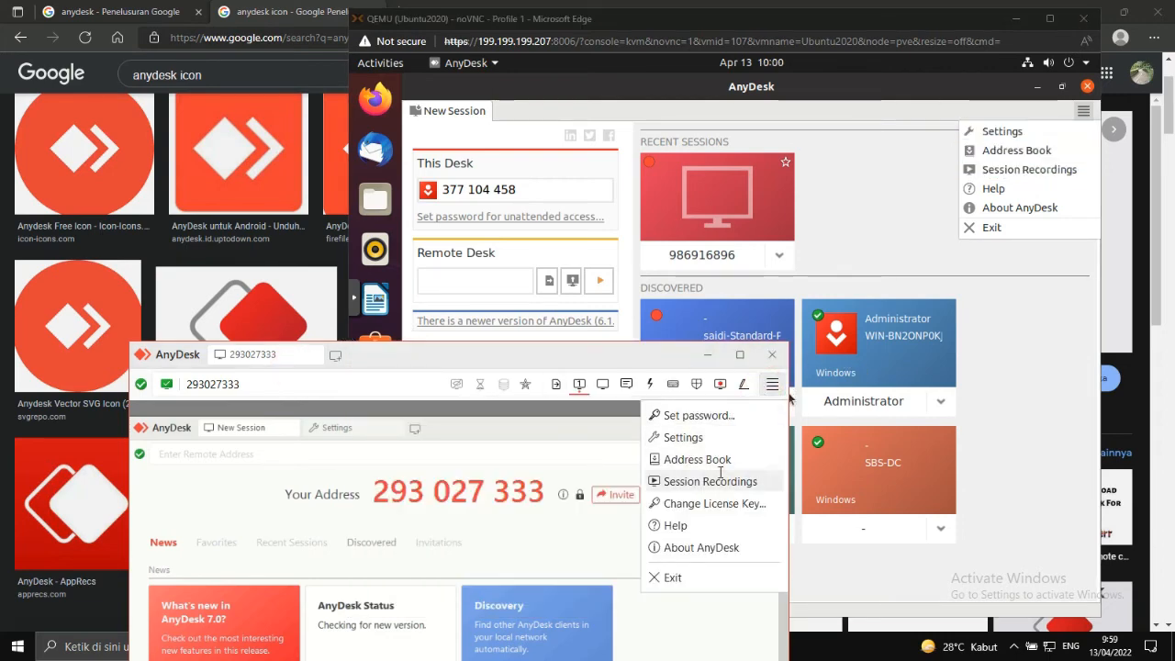
pyautogui.click(1002, 133)
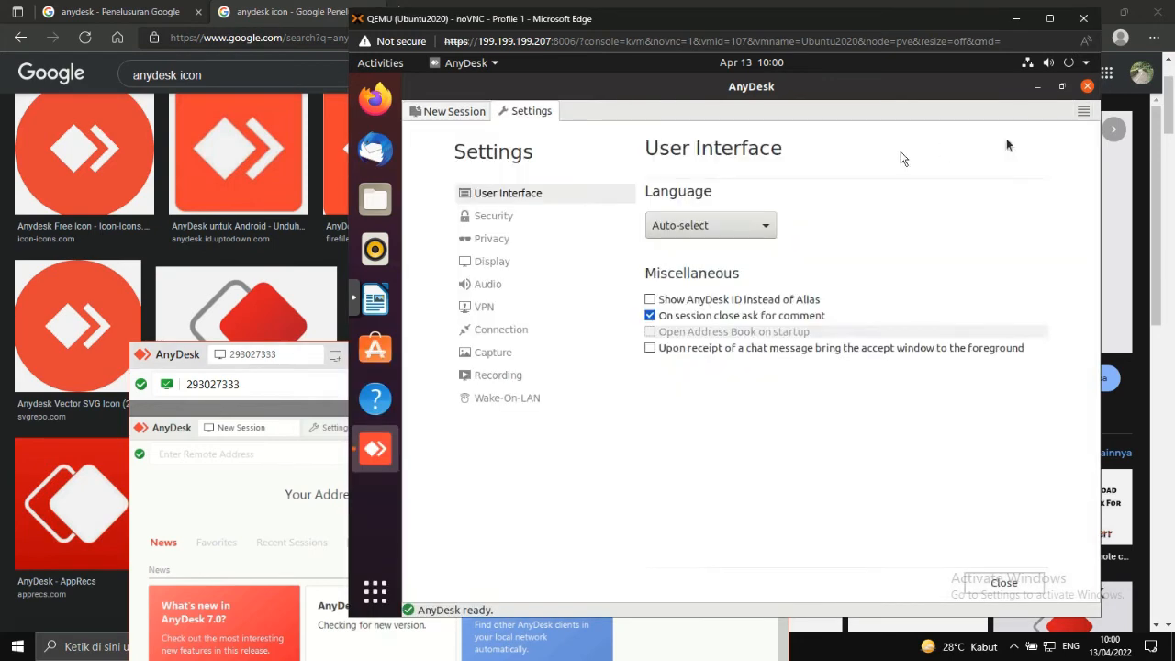
pyautogui.click(498, 215)
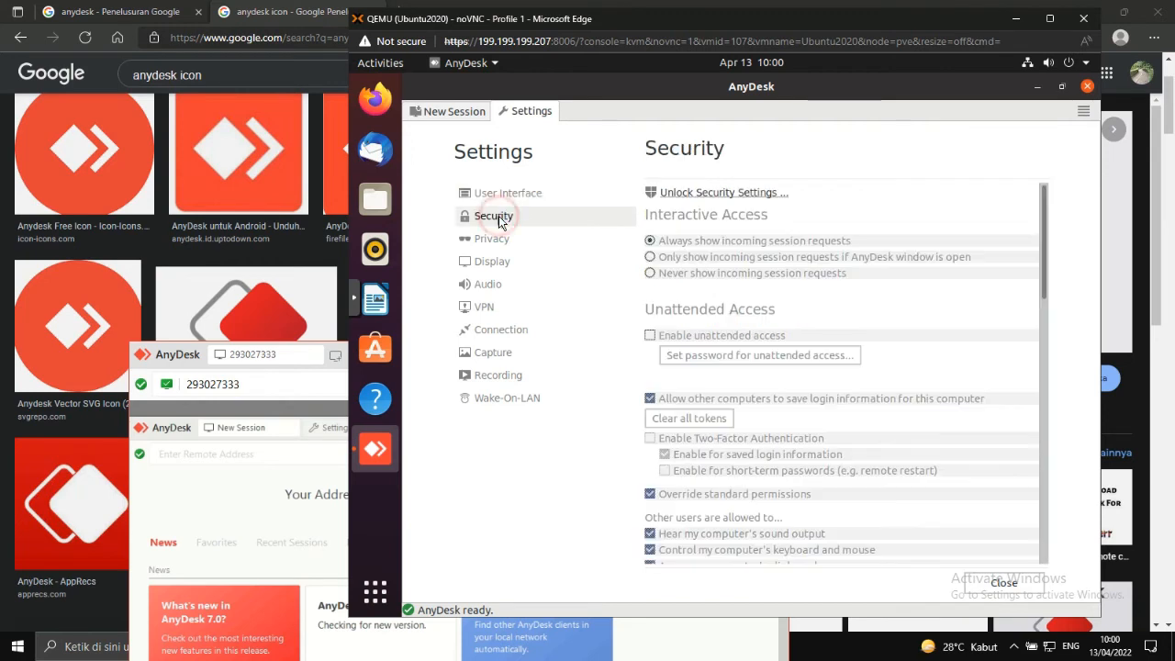
pyautogui.click(726, 196)
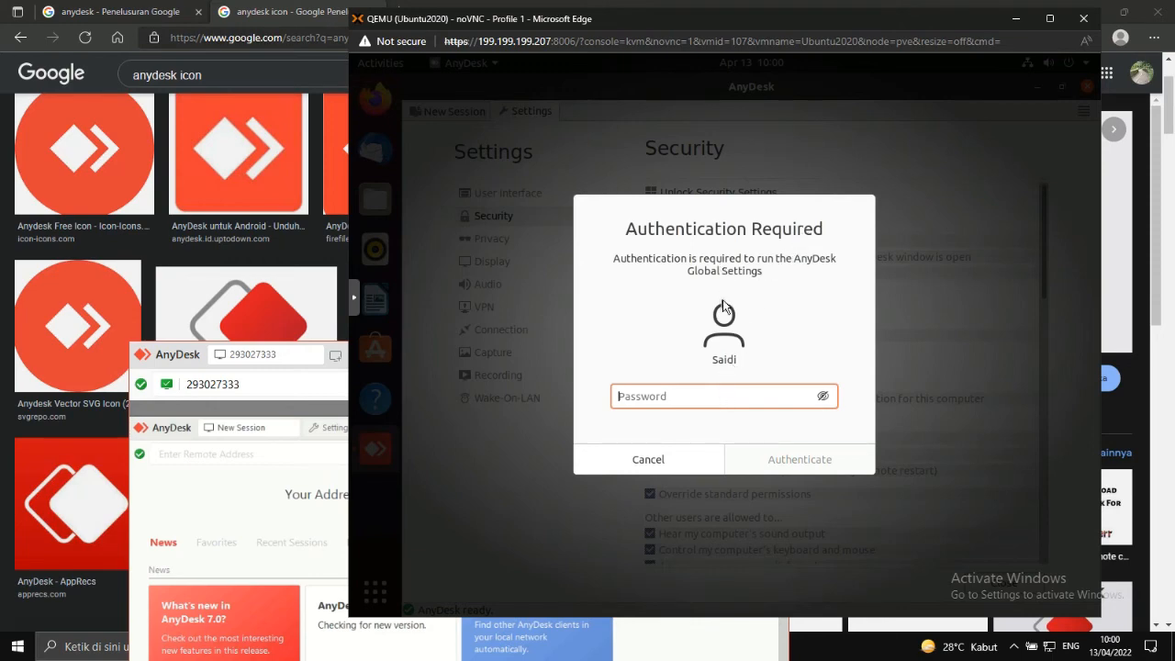
# Authenticate with the account password to unlock security settings, then tick 'Enable unattended access'.
pyautogui.write('************')
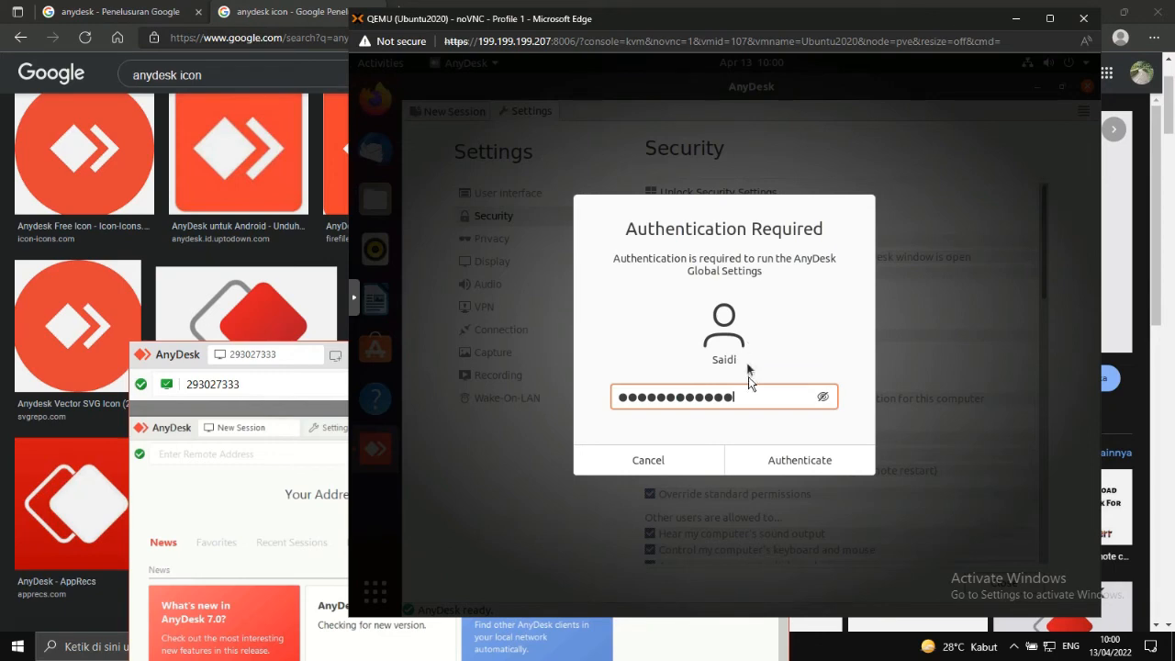
pyautogui.click(760, 464)
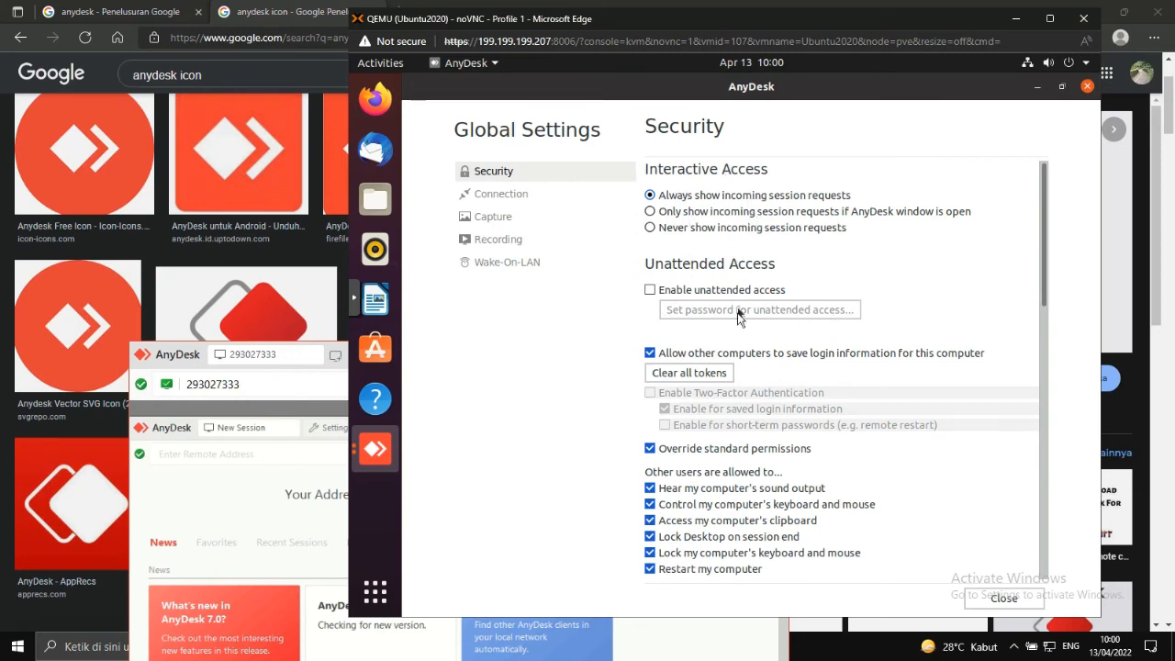
pyautogui.scroll(-4, 720, 487)
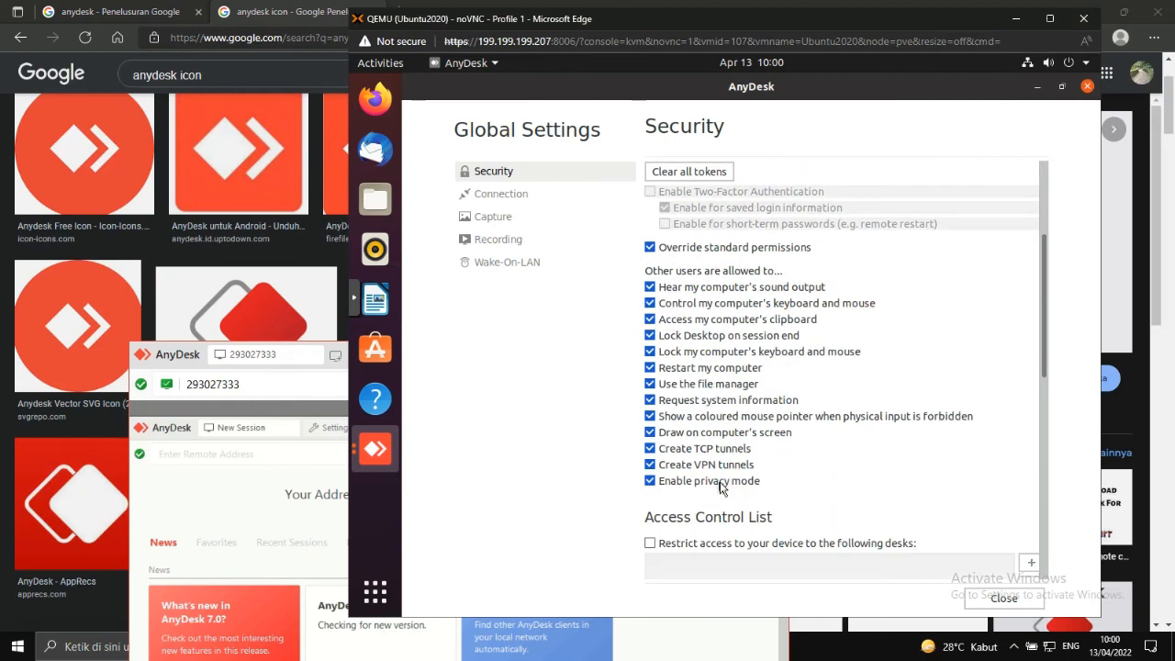
pyautogui.scroll(-10, 719, 487)
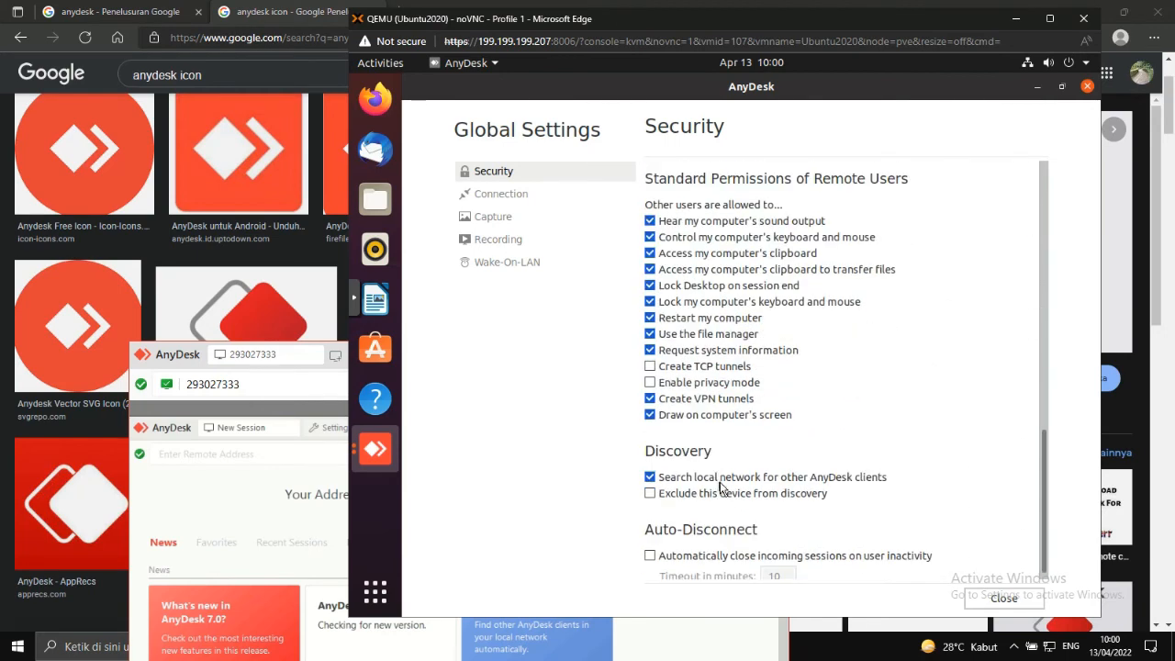
pyautogui.scroll(-2, 720, 487)
pyautogui.scroll(12, 720, 488)
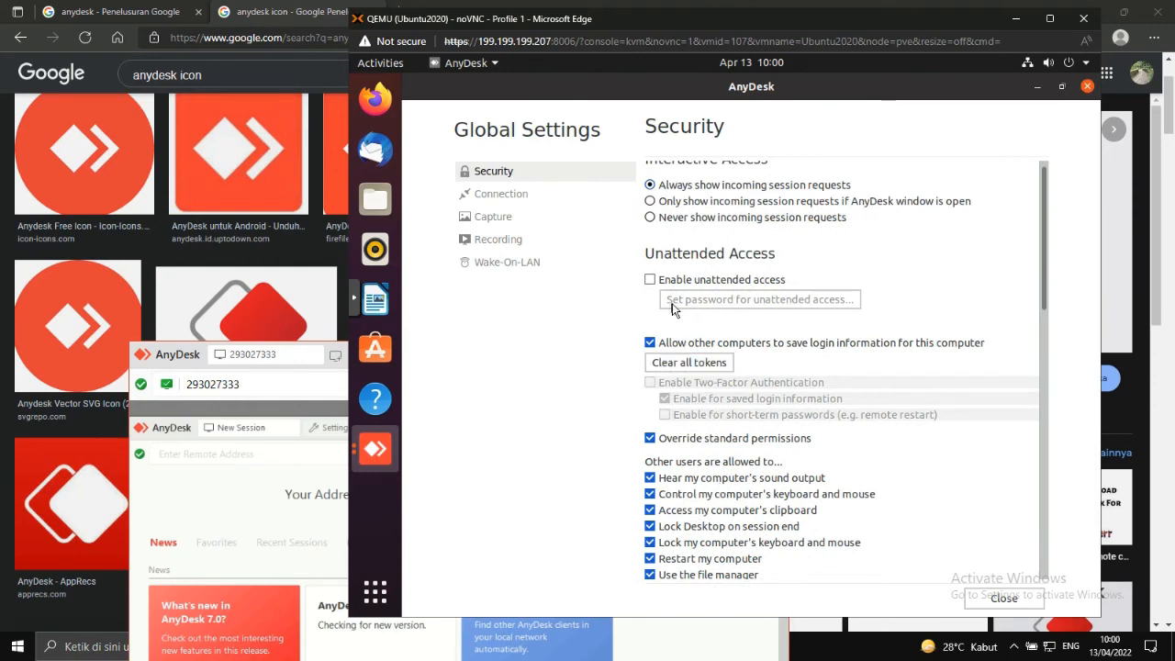
pyautogui.scroll(1, 675, 305)
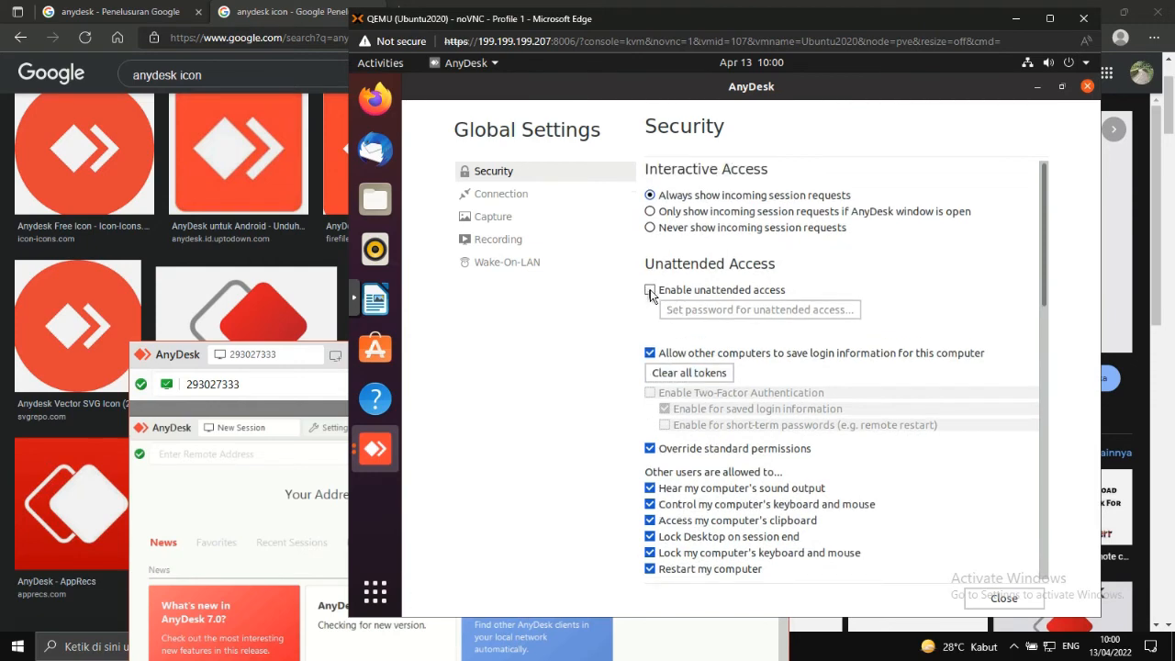
pyautogui.click(650, 292)
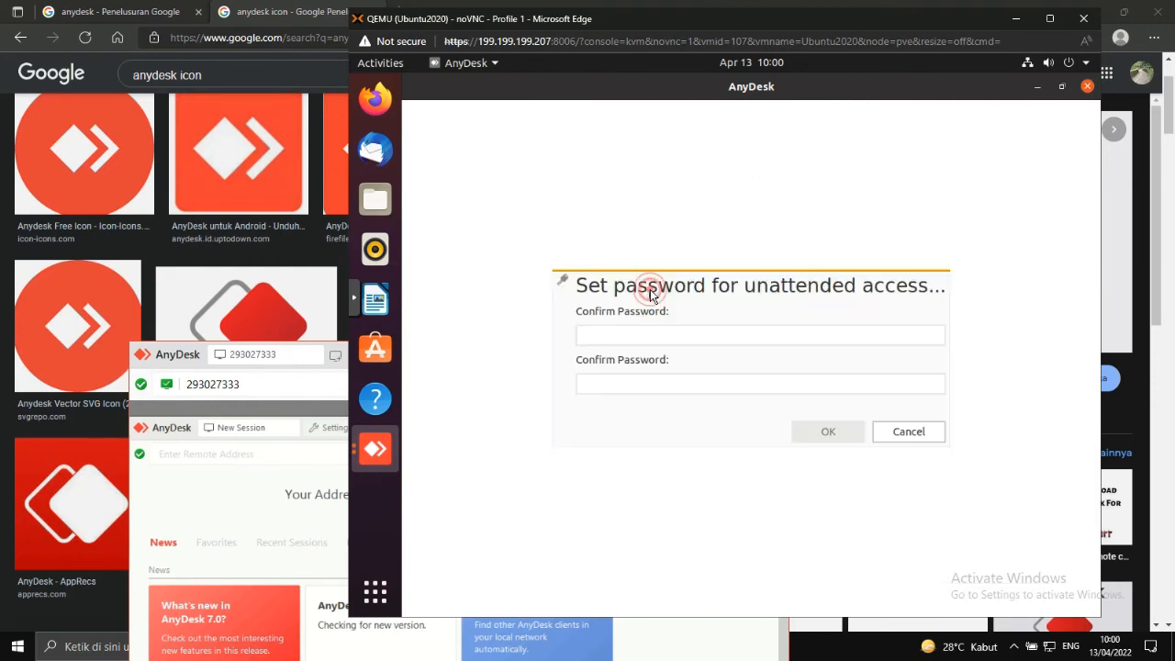
# Enter and confirm a safe-rated unattended-access password, then save it.
pyautogui.click(645, 341)
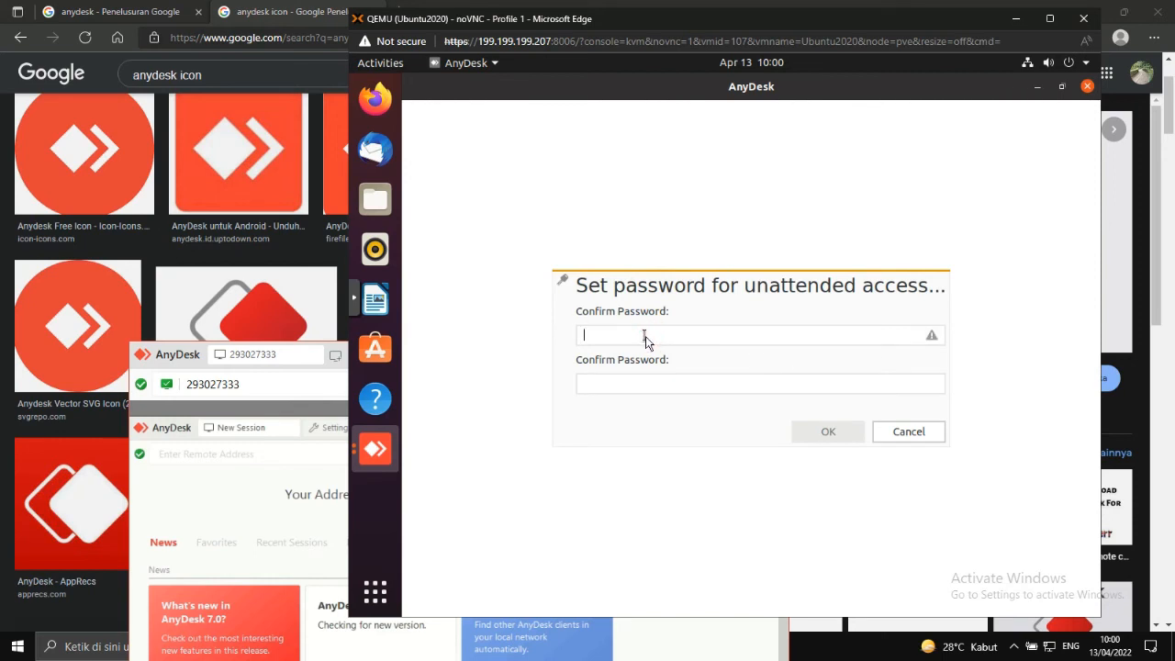
pyautogui.write('•••••••')
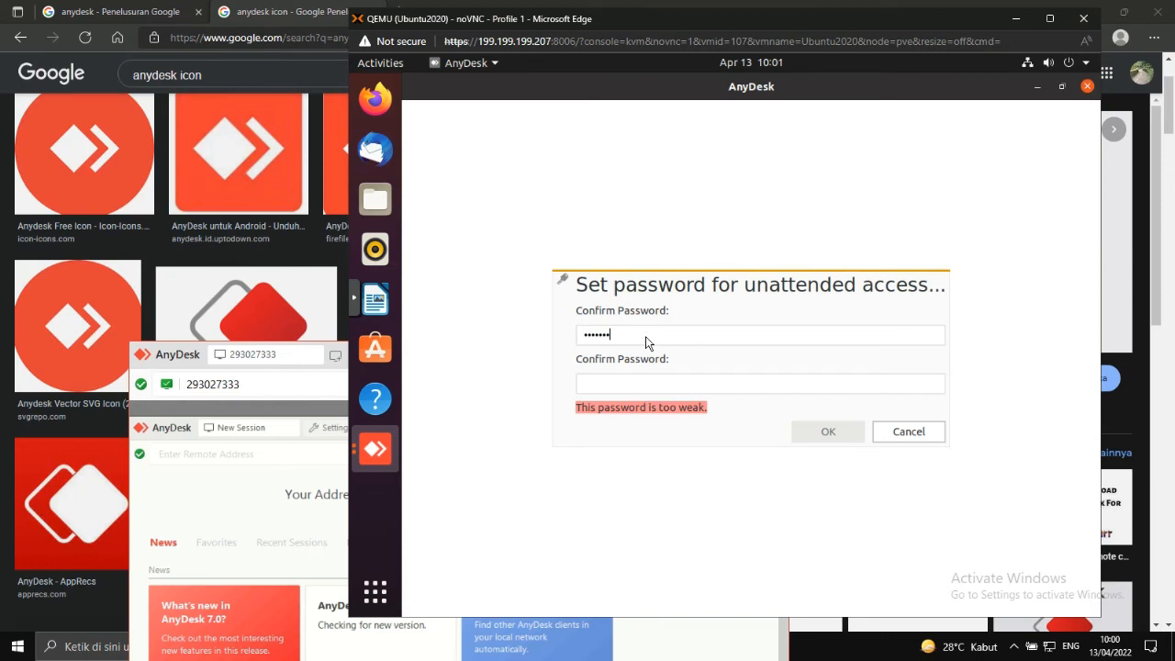
pyautogui.write('•••••')
pyautogui.press('Tab')
pyautogui.write('•')
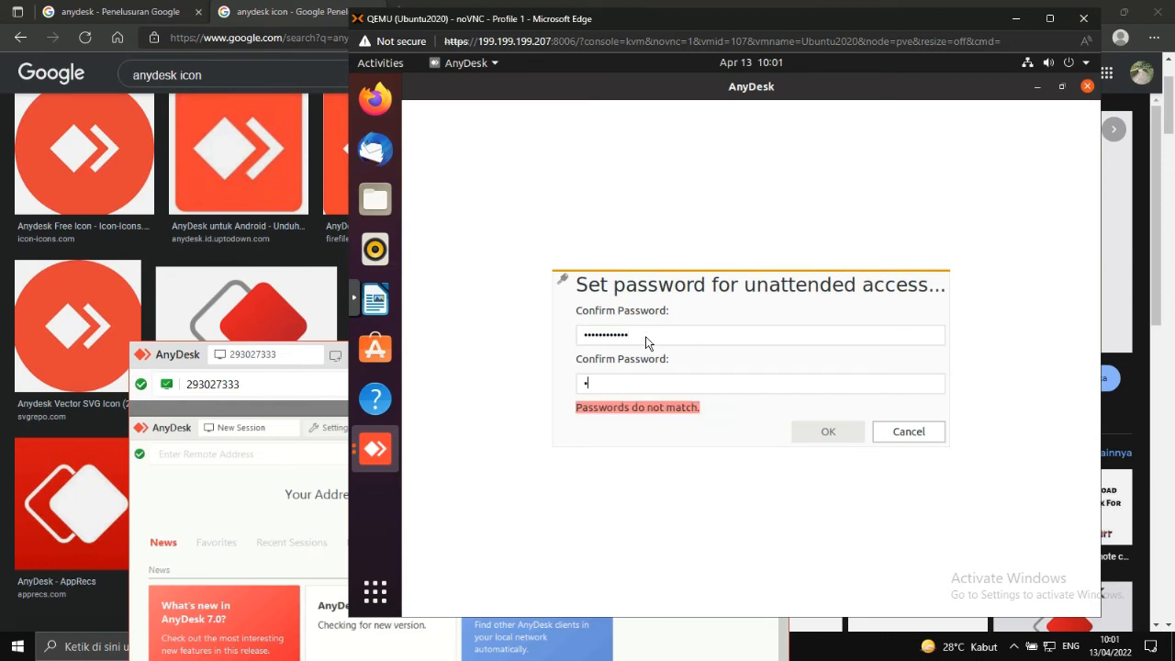
pyautogui.write('•••••••••••')
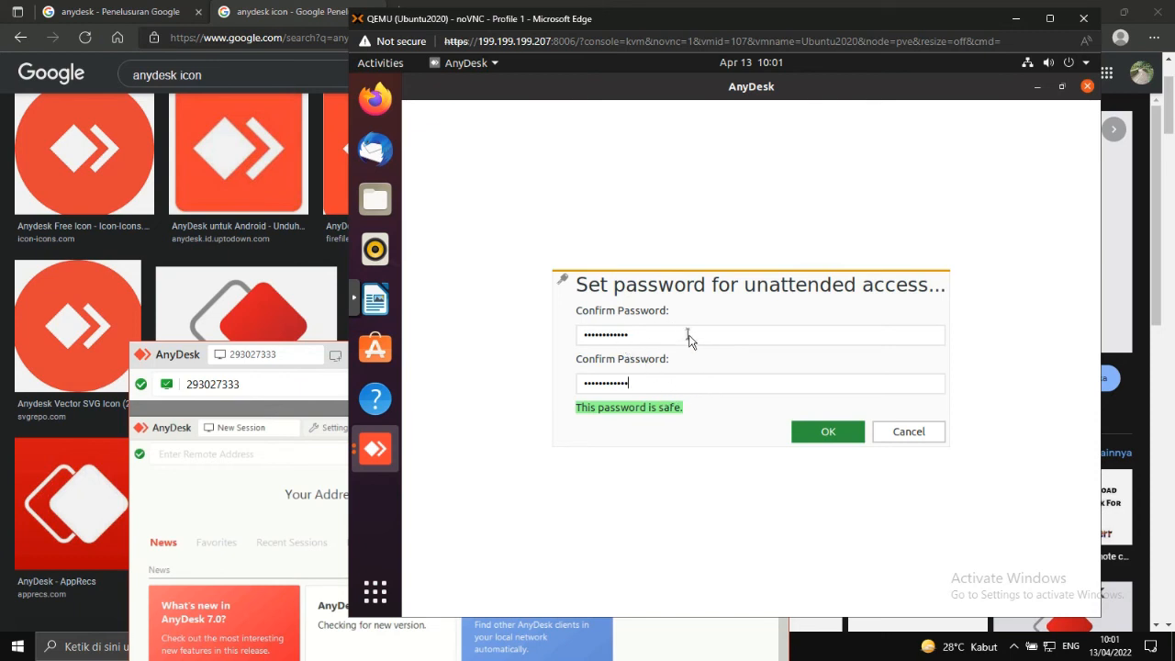
pyautogui.click(836, 434)
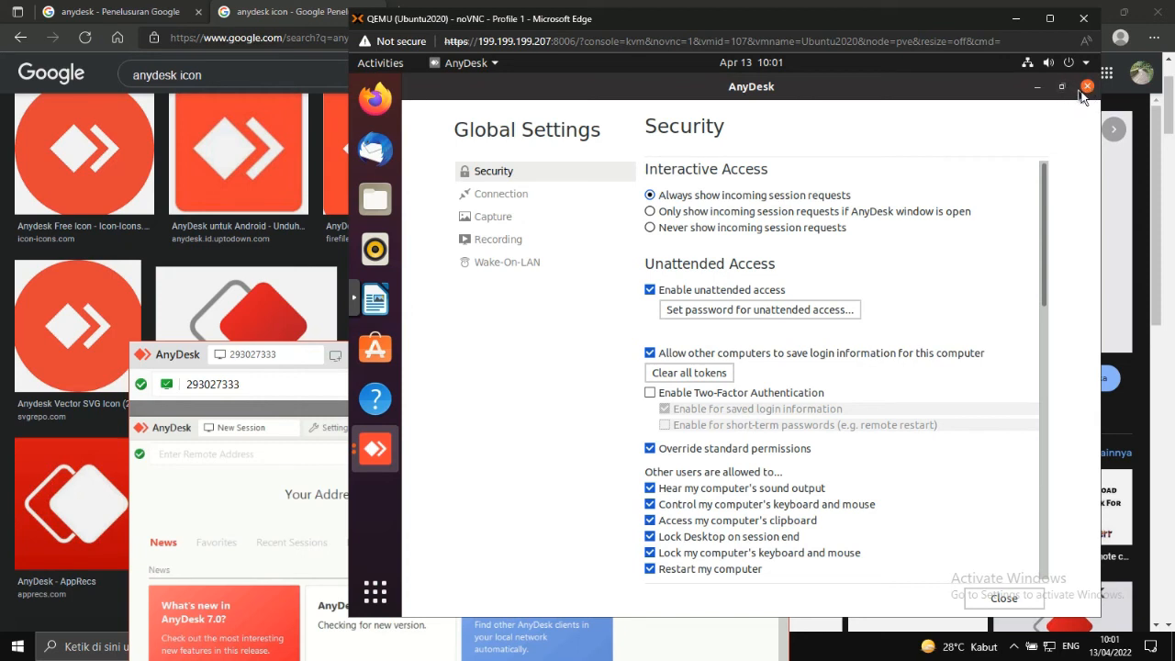
# Close the VM's Global Settings, return to New Session, and bring the Windows AnyDesk window forward.
pyautogui.click(377, 451)
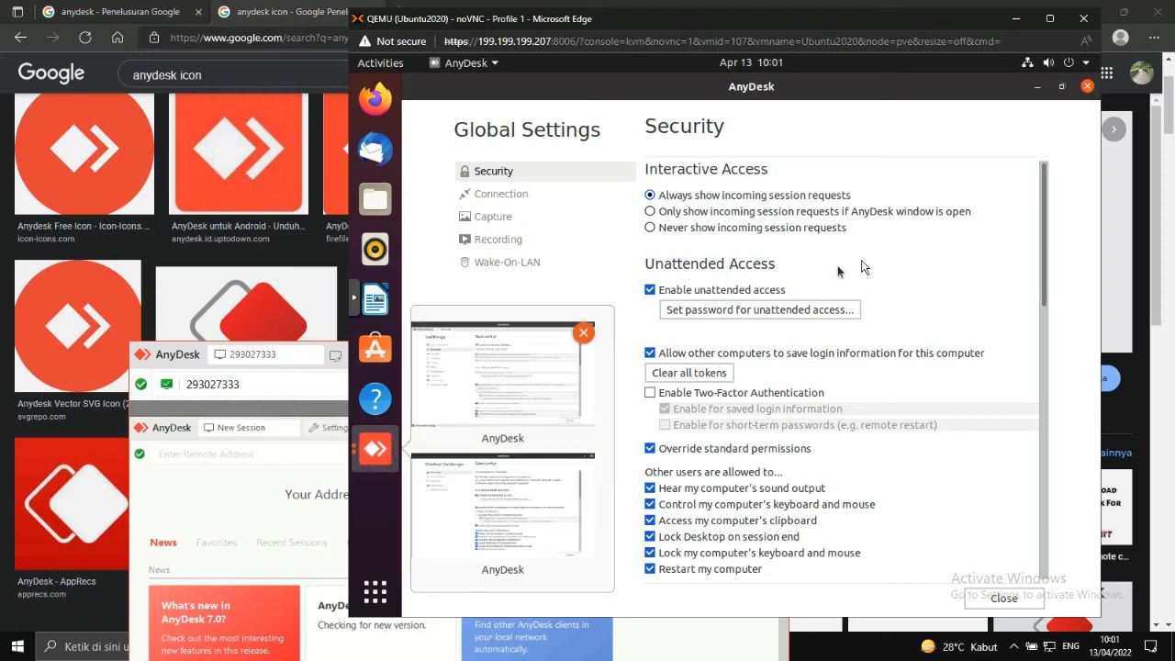
pyautogui.click(909, 257)
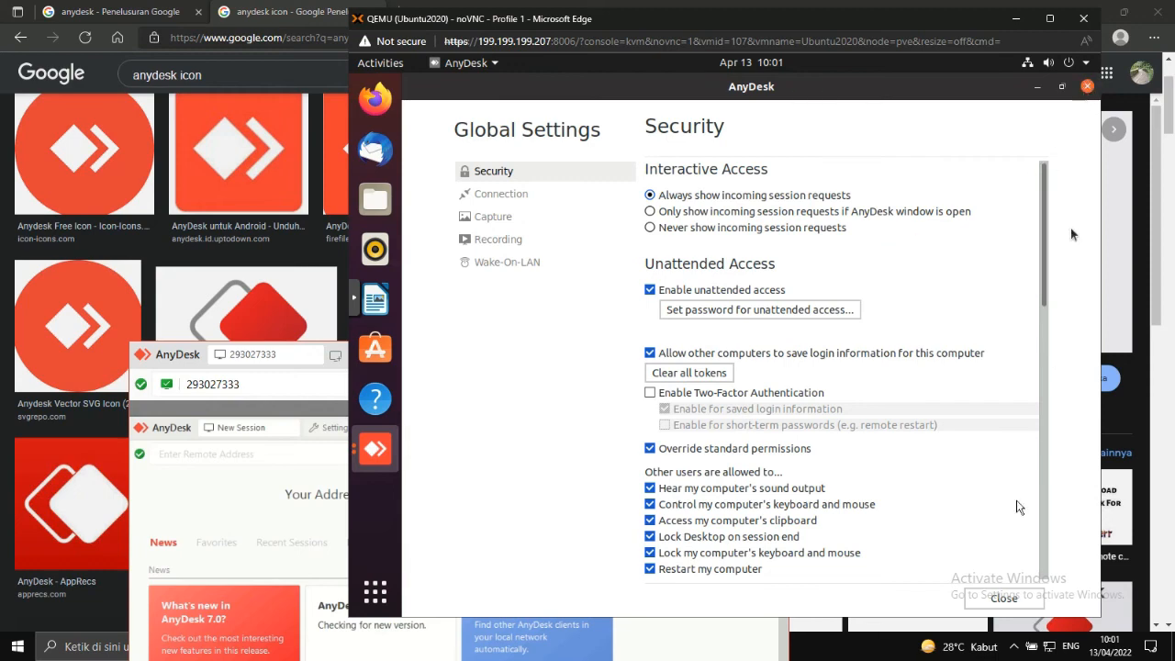
pyautogui.click(1002, 592)
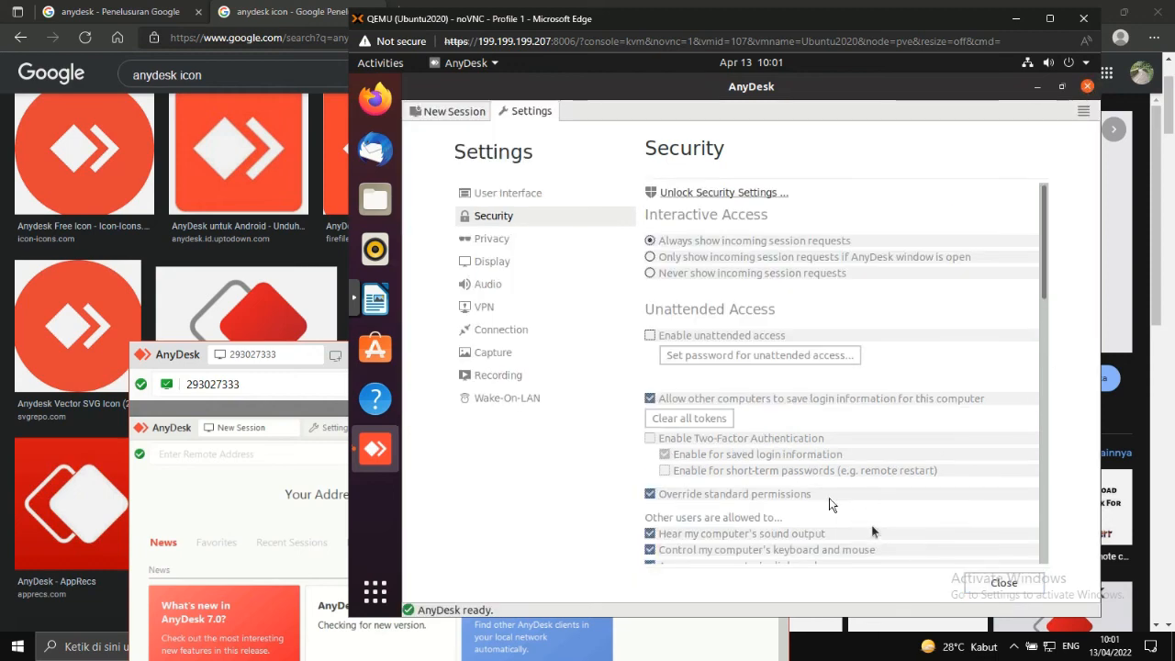
pyautogui.click(450, 110)
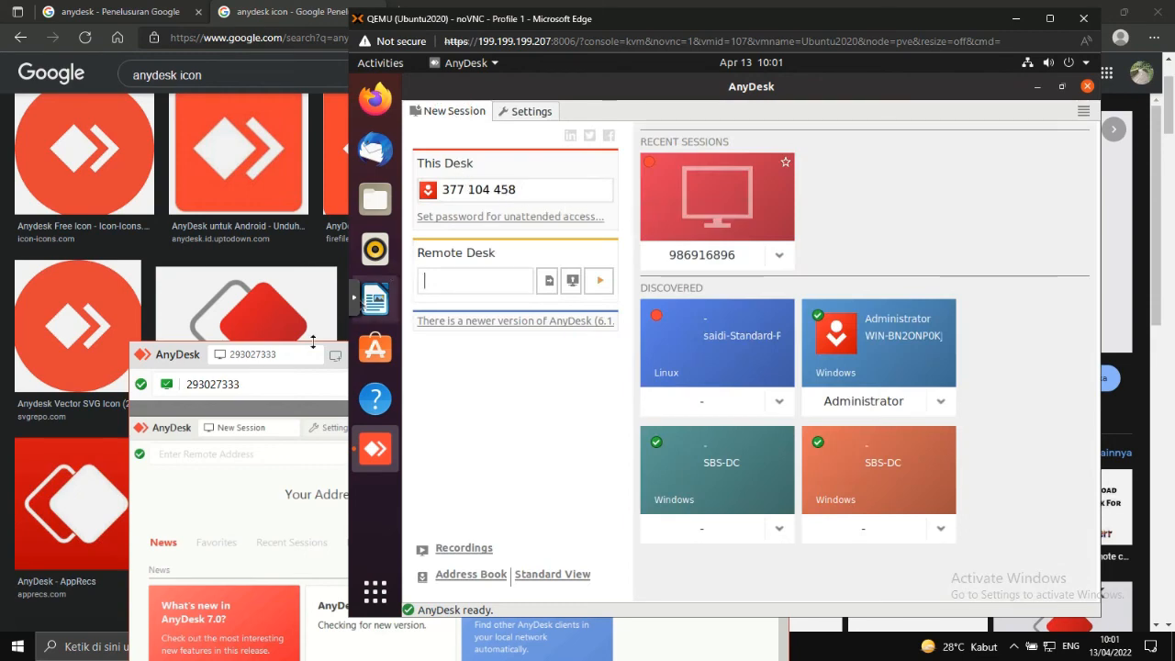
pyautogui.click(311, 385)
pyautogui.click(335, 359)
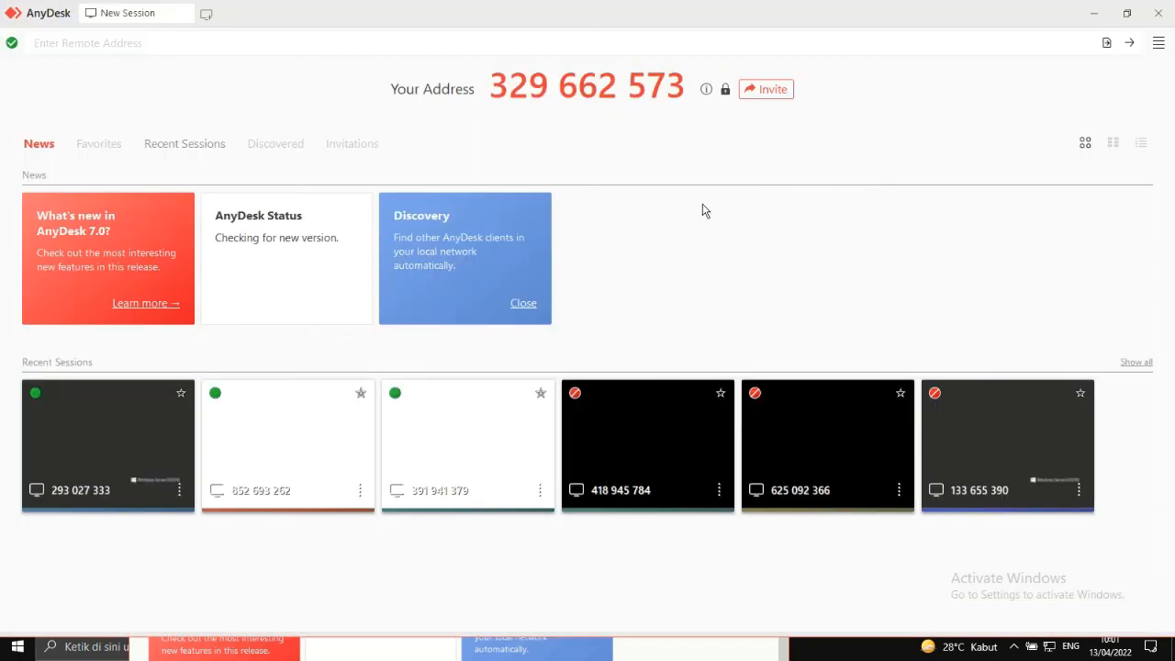
# Float and reposition the Windows AnyDesk window, then dial the Ubuntu desk's AnyDesk address.
pyautogui.click(1128, 15)
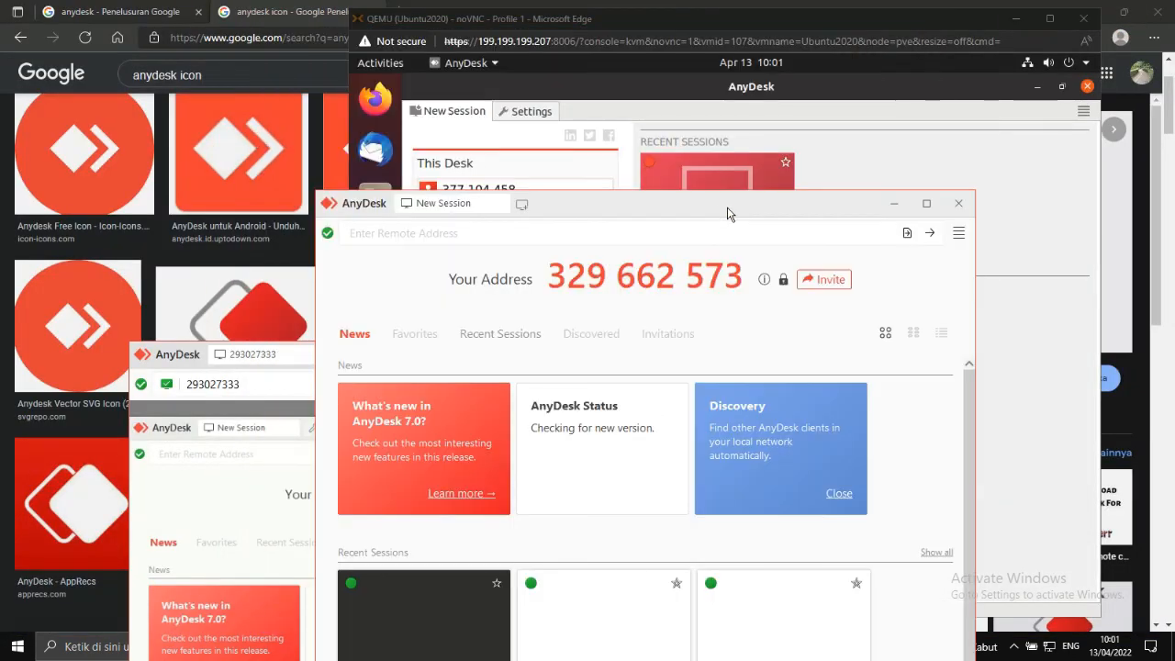
pyautogui.moveTo(727, 213); pyautogui.dragTo(751, 277)
pyautogui.click(493, 306)
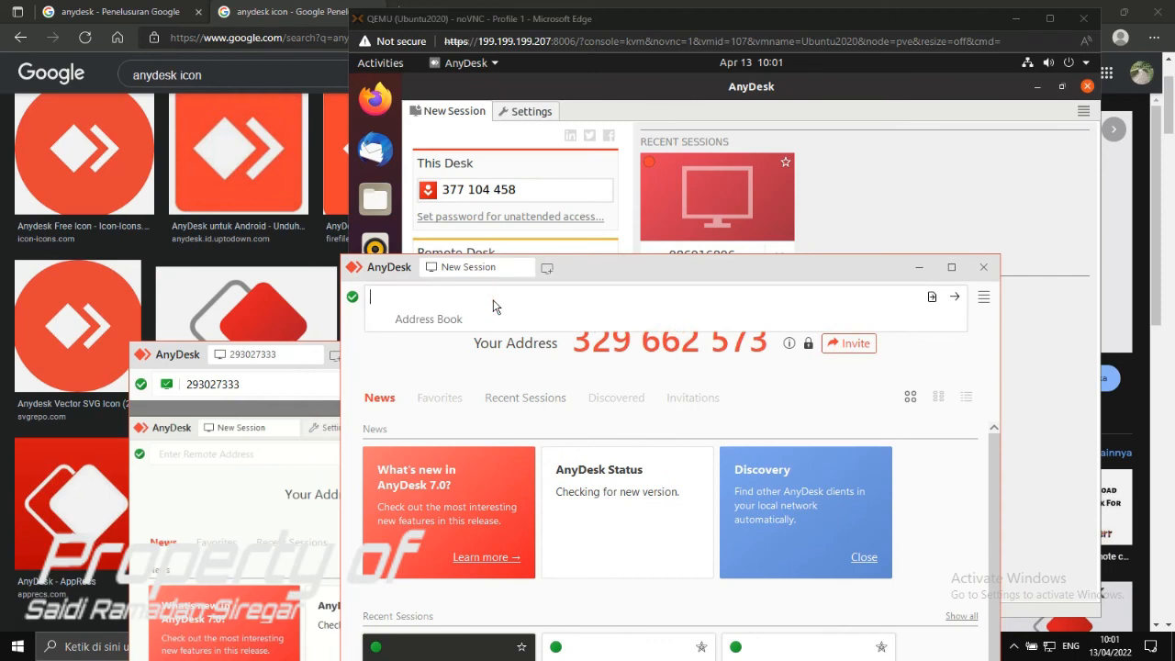
pyautogui.write('377104458')
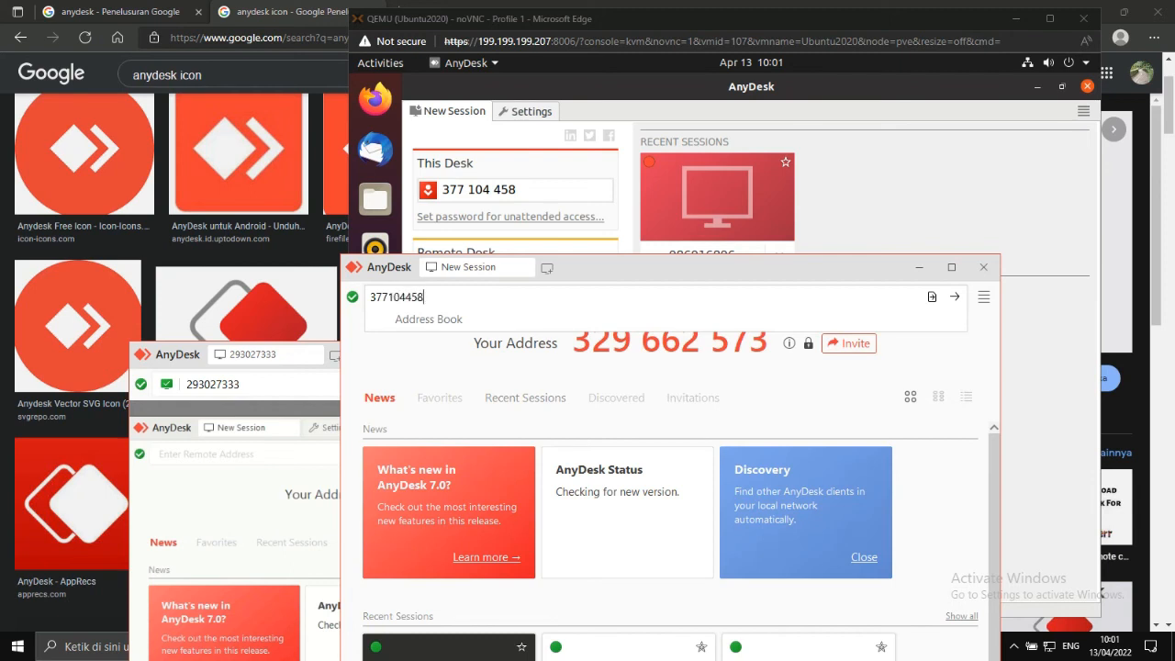
pyautogui.click(955, 297)
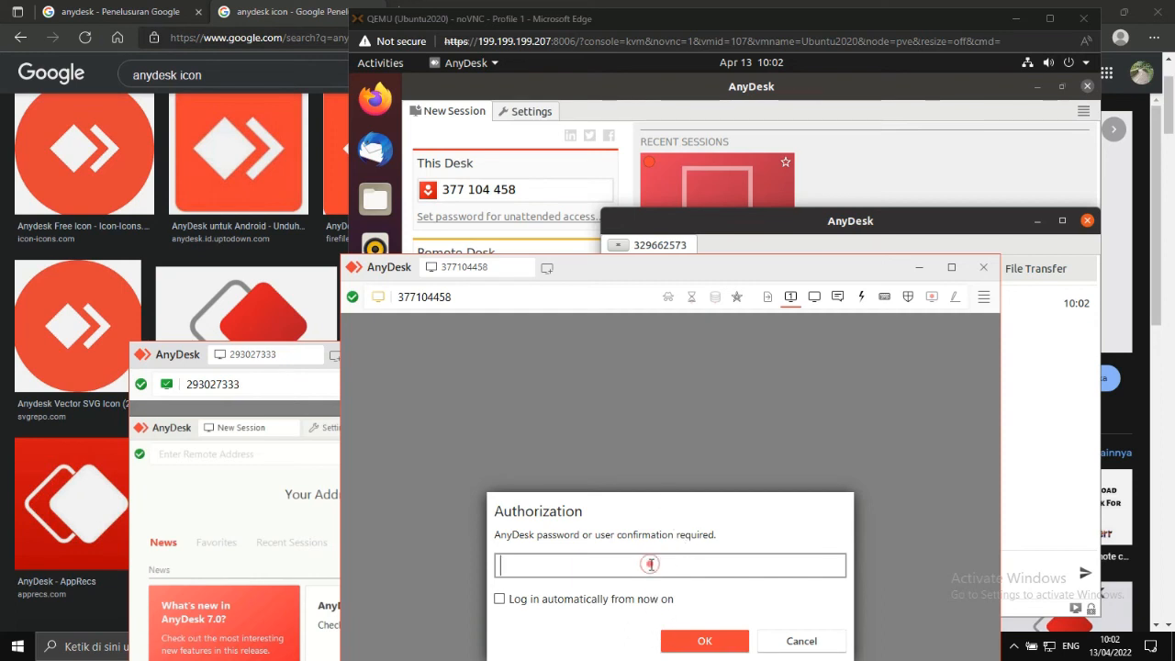
# Enter the desk password, accept the incoming session on the Ubuntu VM, and minimize noVNC.
pyautogui.write('aaaaaaaaaa')
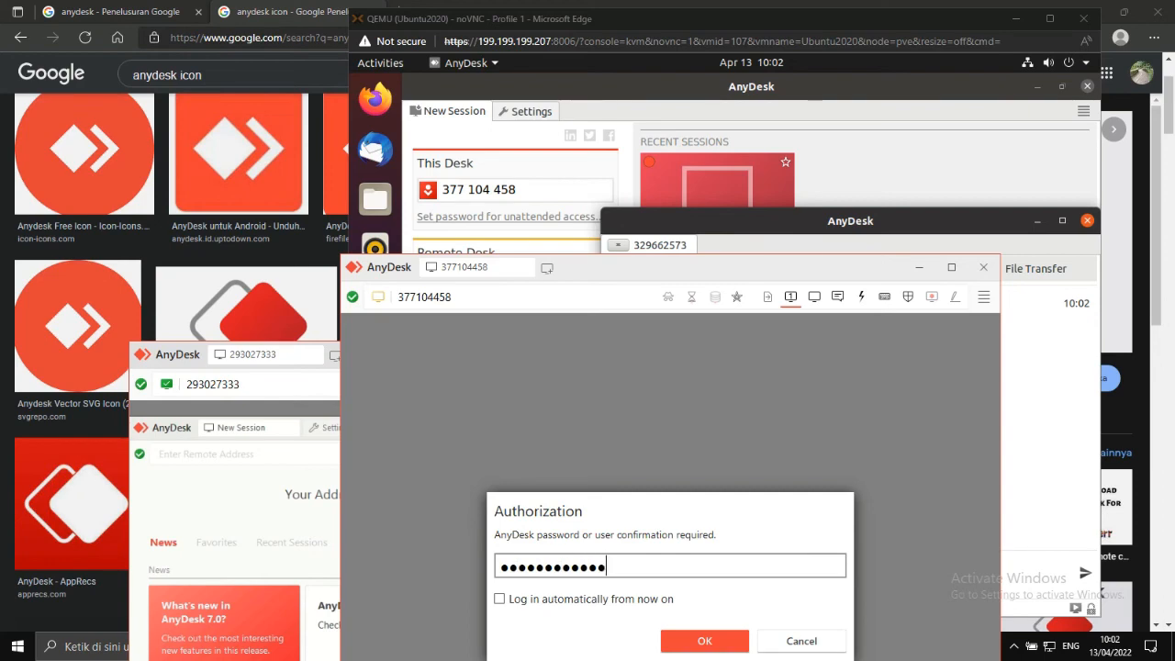
pyautogui.click(795, 223)
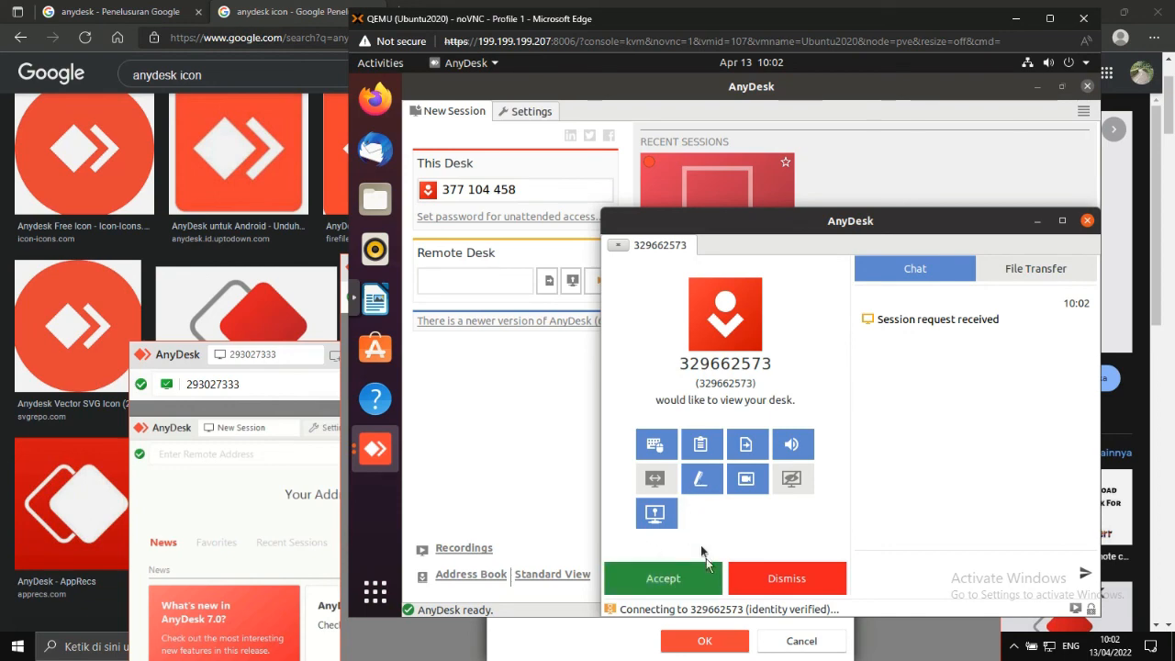
pyautogui.click(653, 580)
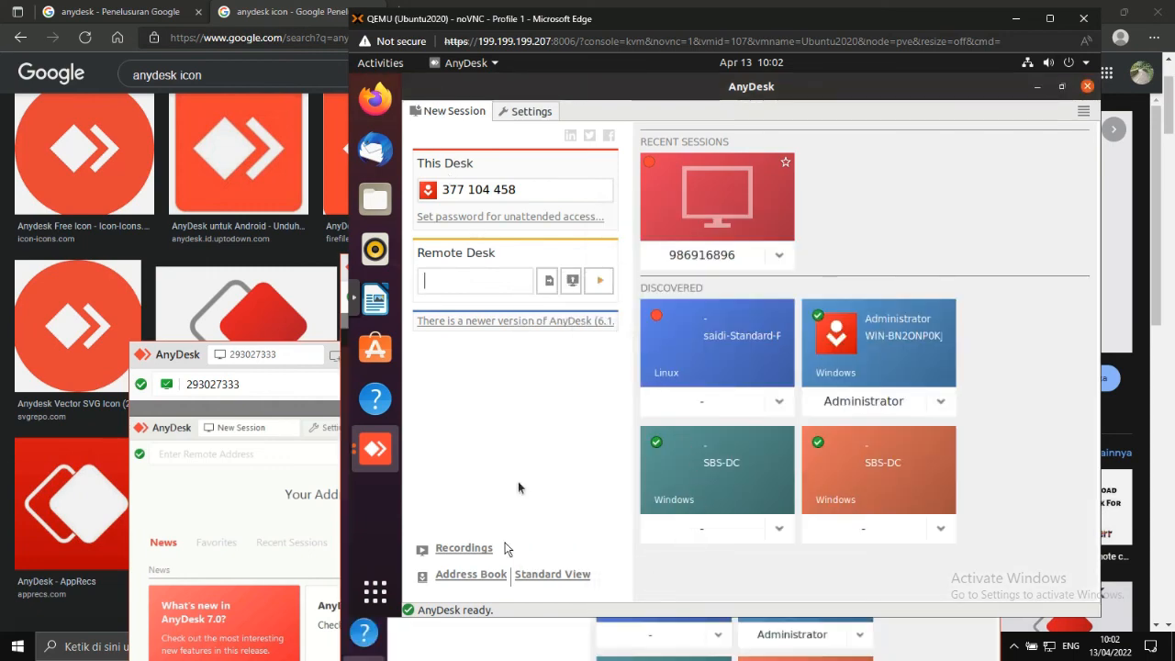
pyautogui.click(256, 378)
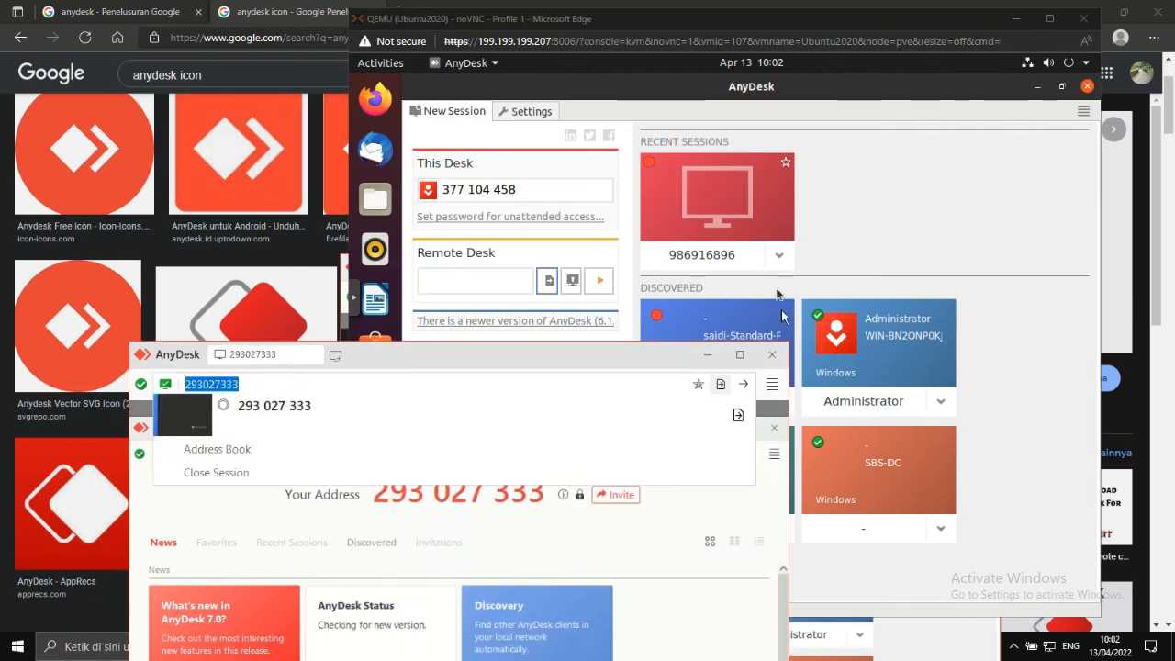
pyautogui.click(1015, 18)
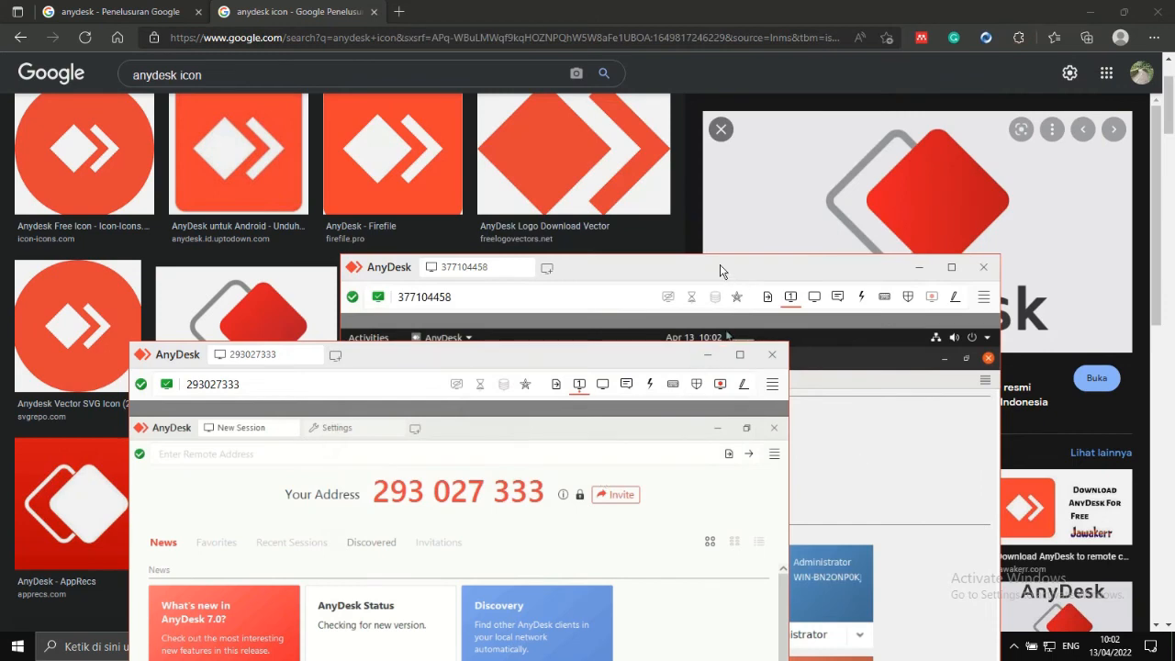
# Open the remote Ubuntu app grid and reposition the remote session window.
pyautogui.click(719, 267)
pyautogui.moveTo(631, 264); pyautogui.dragTo(593, 87)
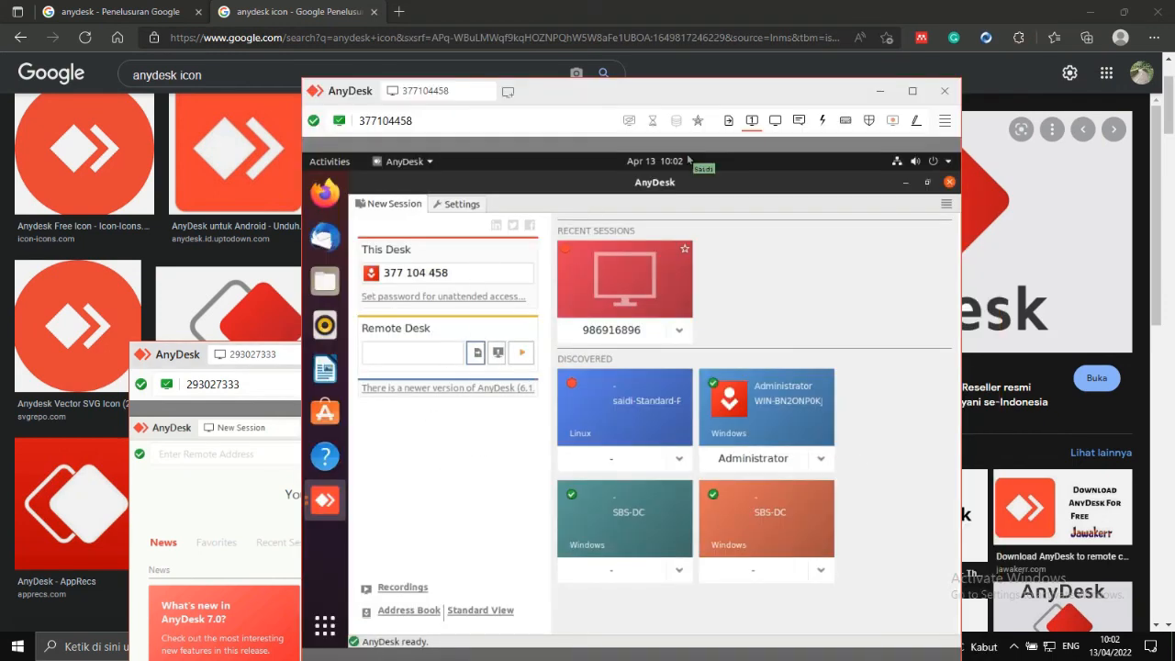
pyautogui.click(328, 625)
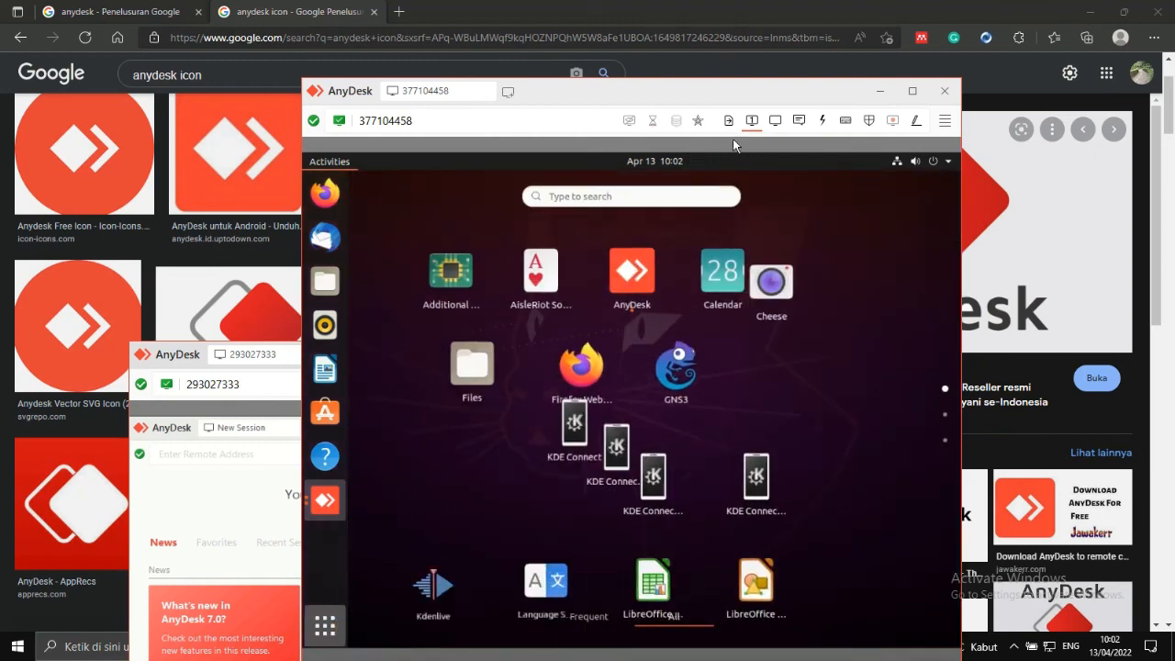
pyautogui.moveTo(779, 99); pyautogui.dragTo(750, 24)
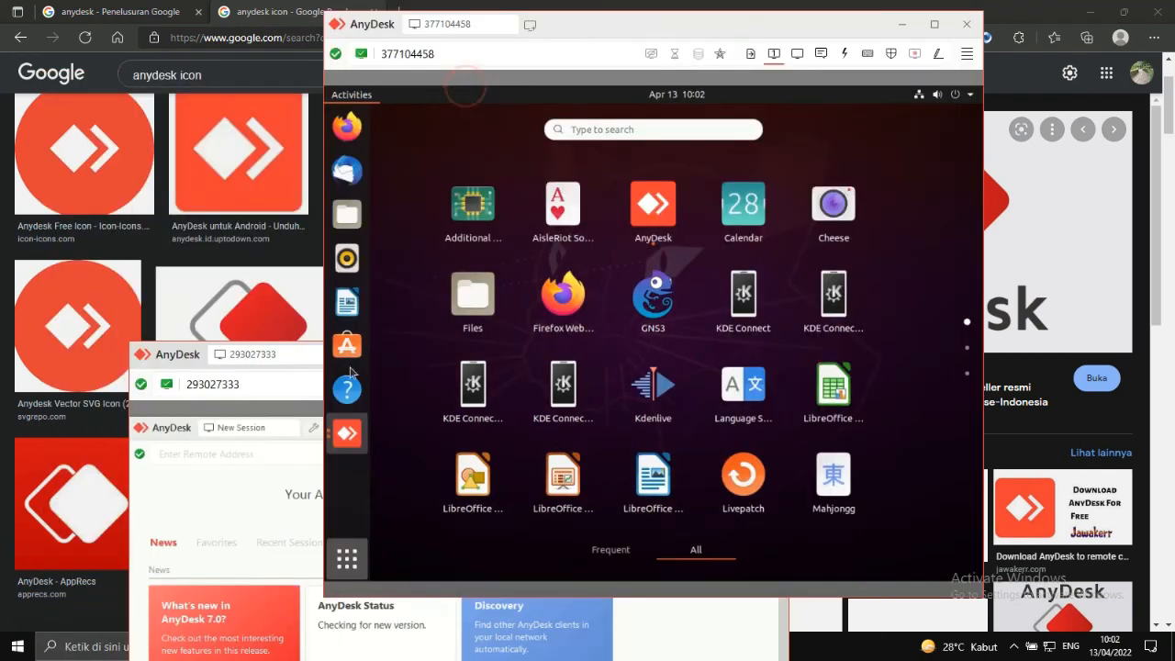
pyautogui.moveTo(645, 32); pyautogui.dragTo(814, 52)
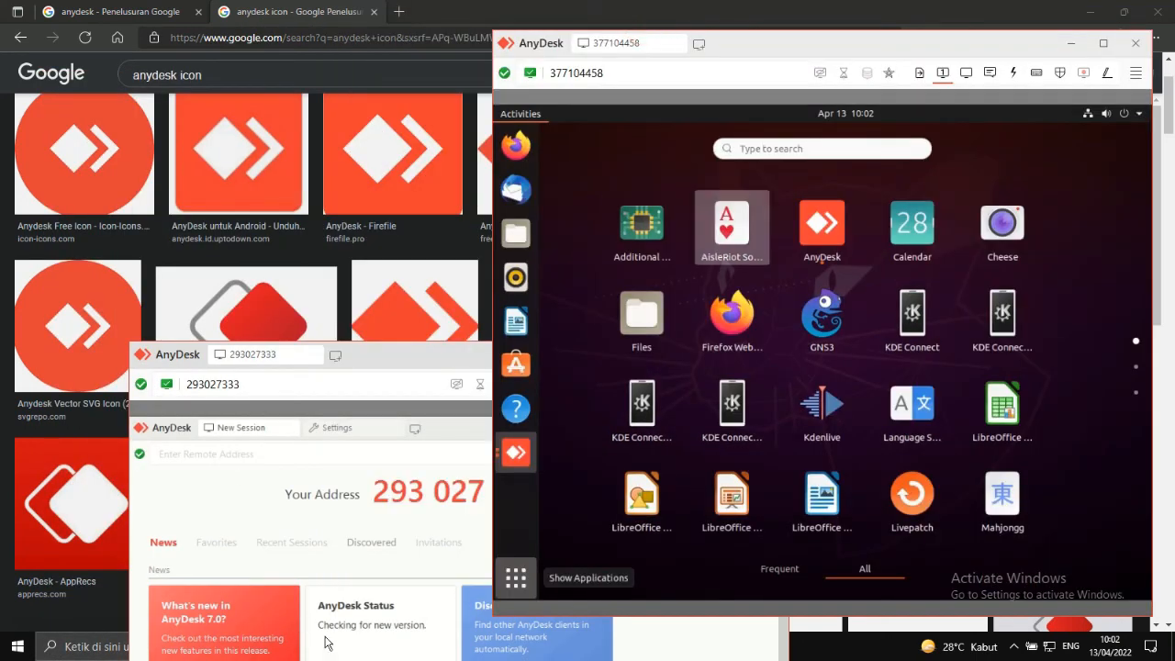
# Minimize the small AnyDesk window and place the noVNC console beside the remote session.
pyautogui.click(386, 368)
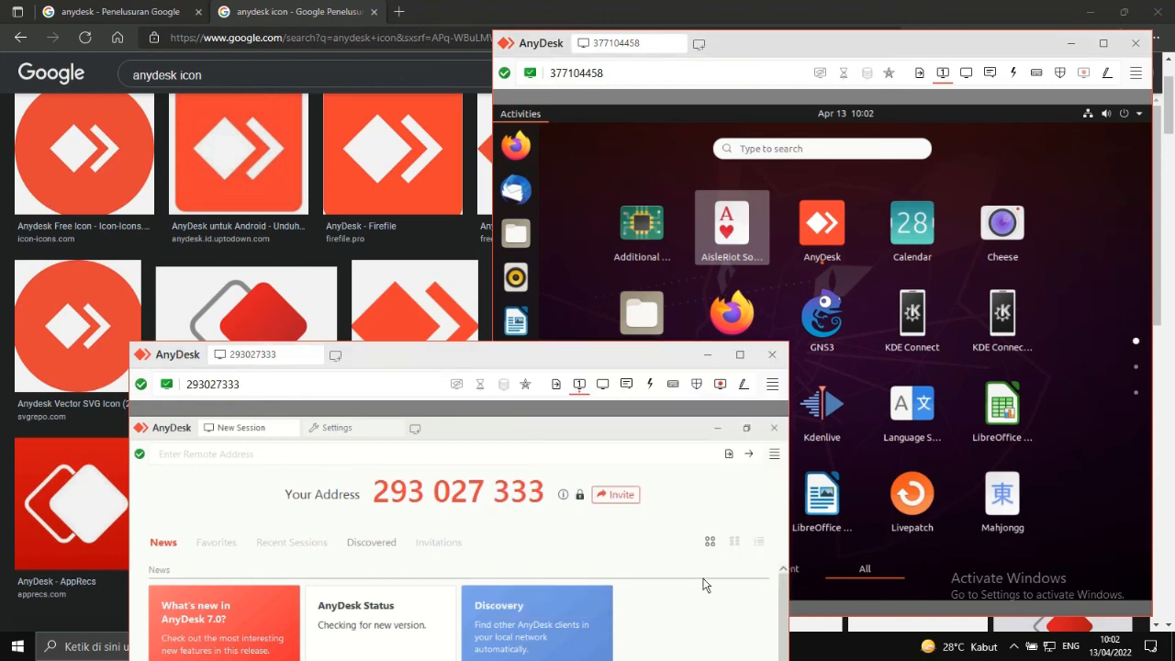
pyautogui.click(711, 350)
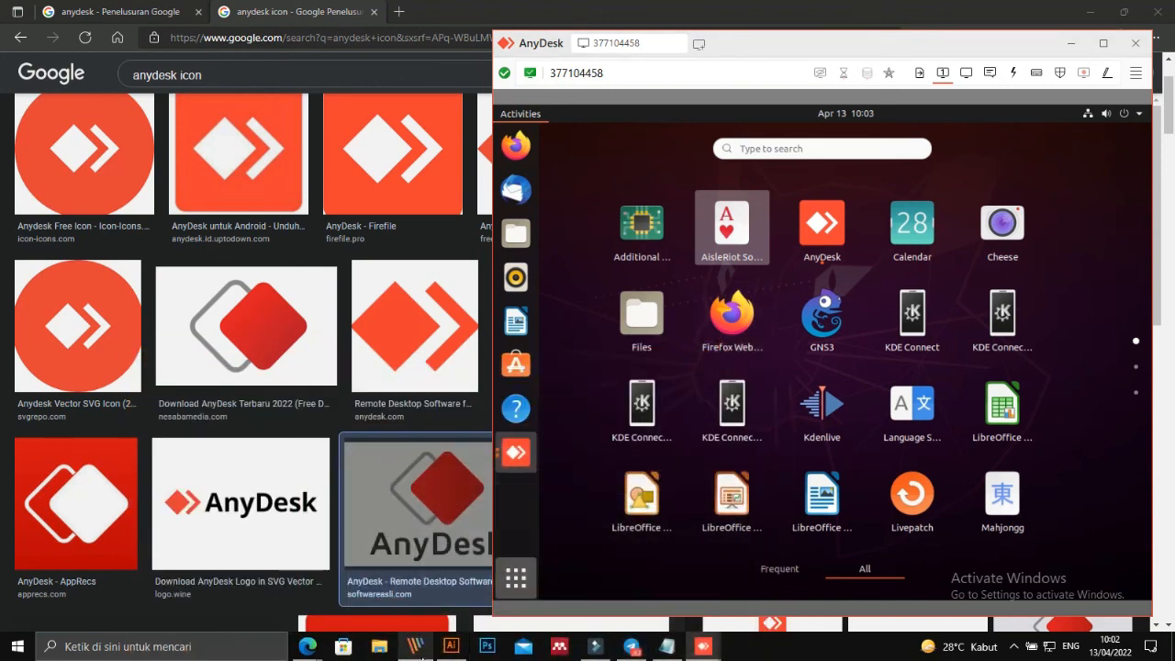
pyautogui.click(310, 650)
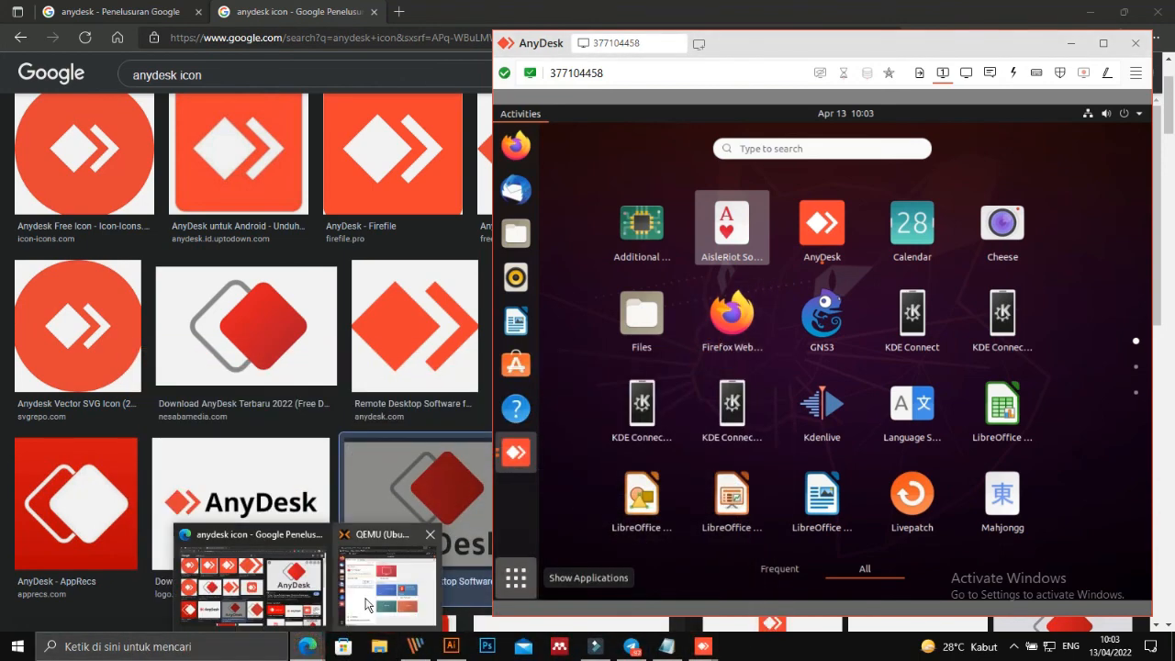
pyautogui.click(376, 596)
pyautogui.moveTo(725, 24); pyautogui.dragTo(368, 35)
pyautogui.click(799, 41)
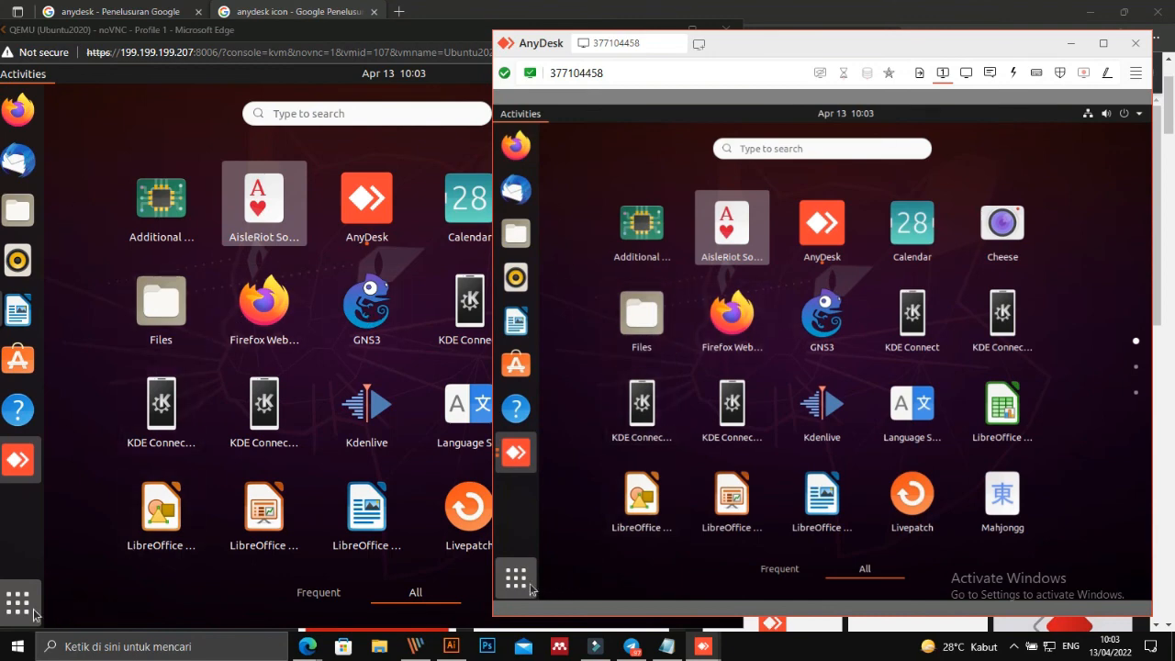
# Close and reopen the remote Ubuntu app grid.
pyautogui.click(530, 585)
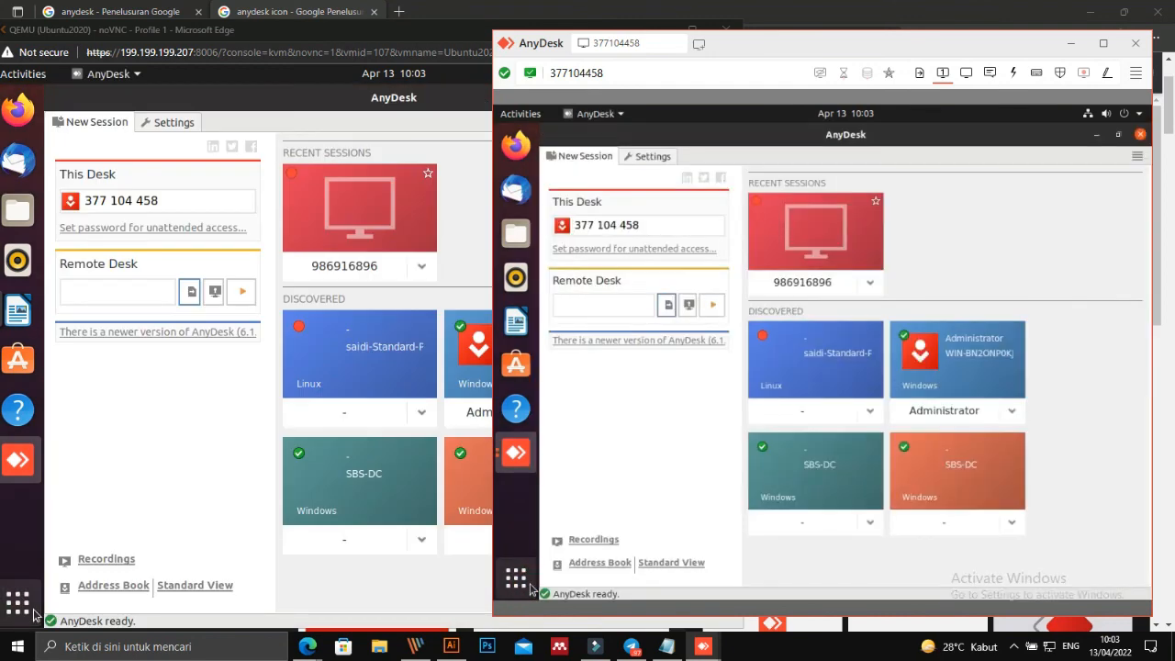
pyautogui.click(516, 578)
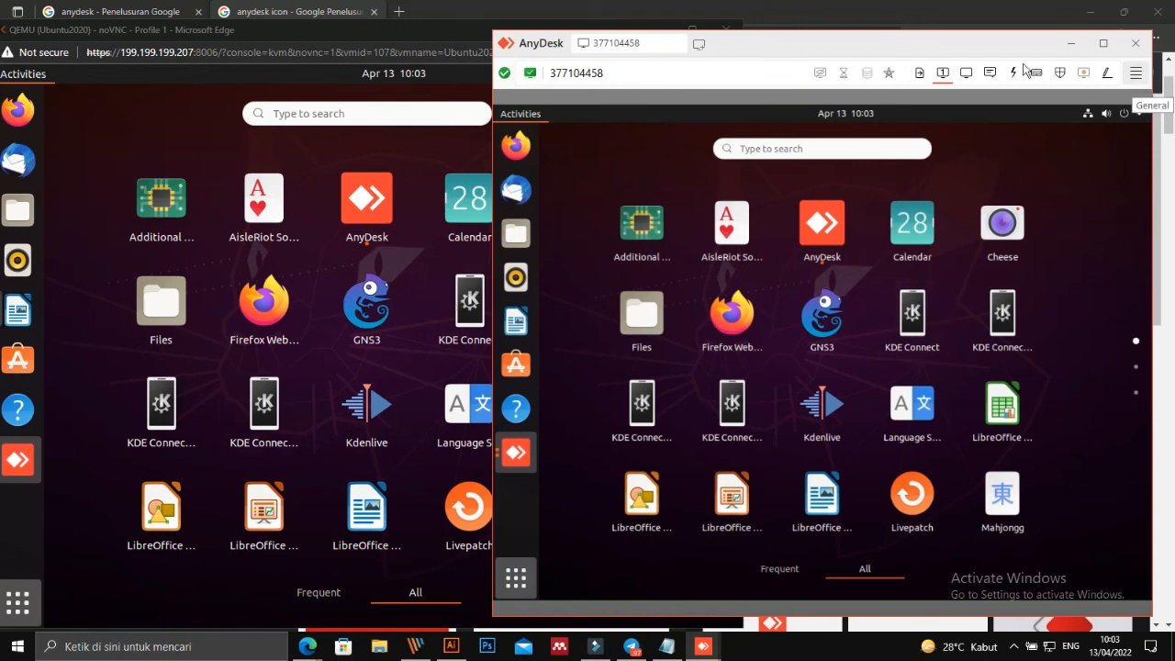
pyautogui.click(793, 45)
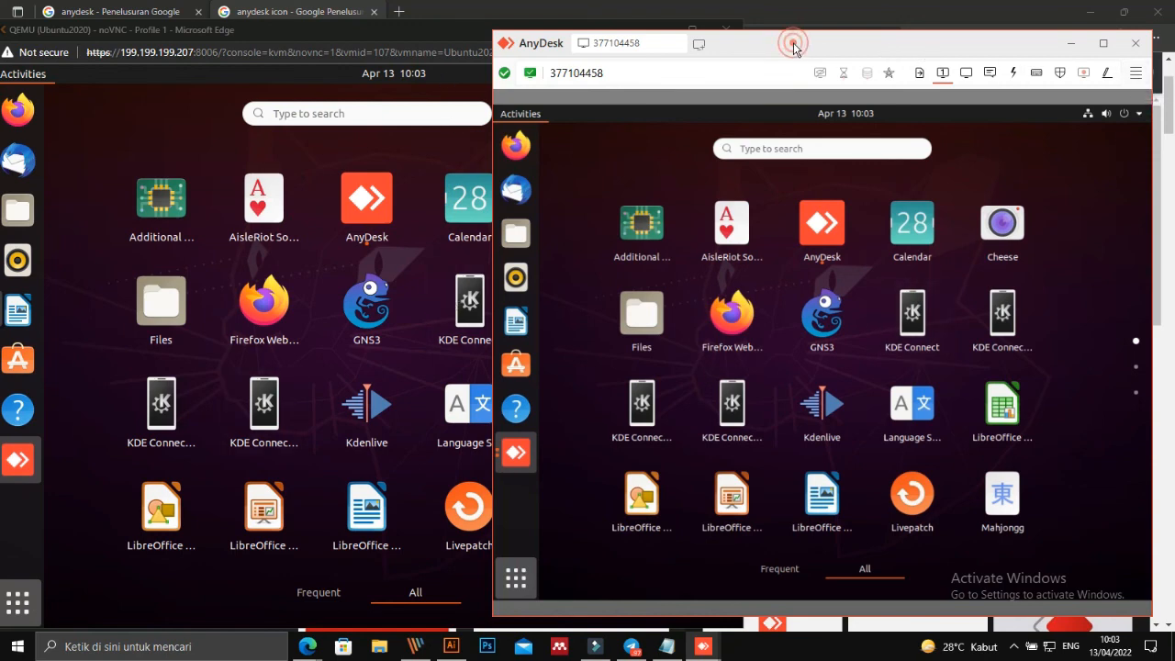
# Exit the remote session from its main options menu and reopen AnyDesk on Windows.
pyautogui.click(1136, 73)
pyautogui.click(1037, 266)
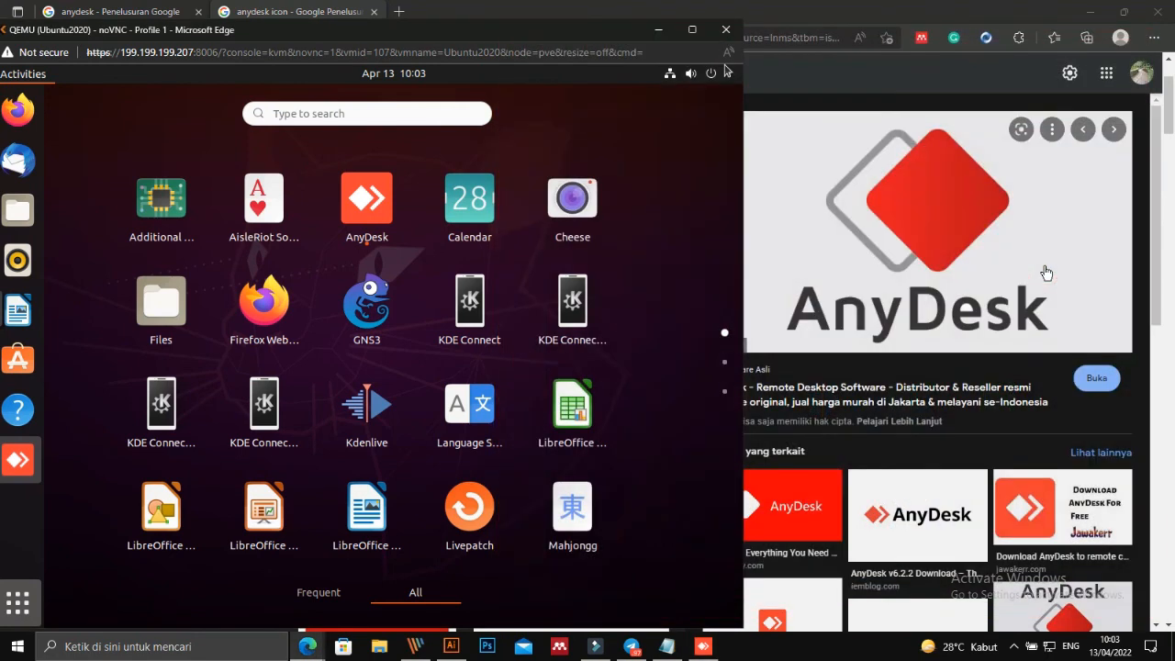
pyautogui.click(701, 647)
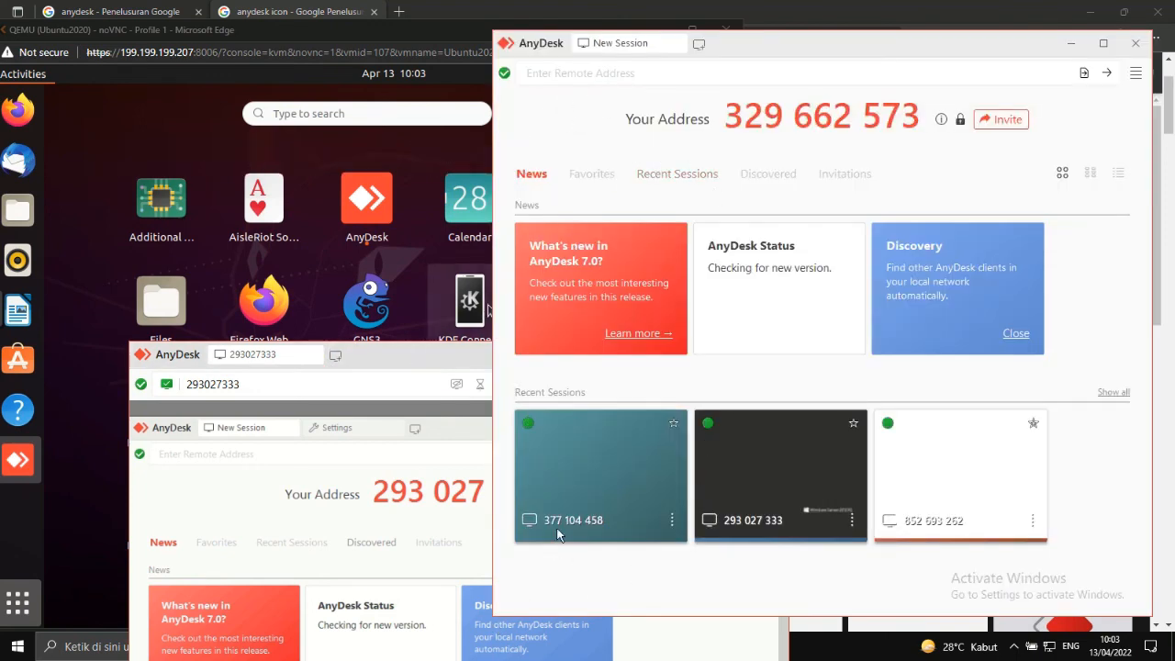
# Reconnect to the Ubuntu desk from Recent Sessions and submit its unattended-access password.
pyautogui.click(600, 464)
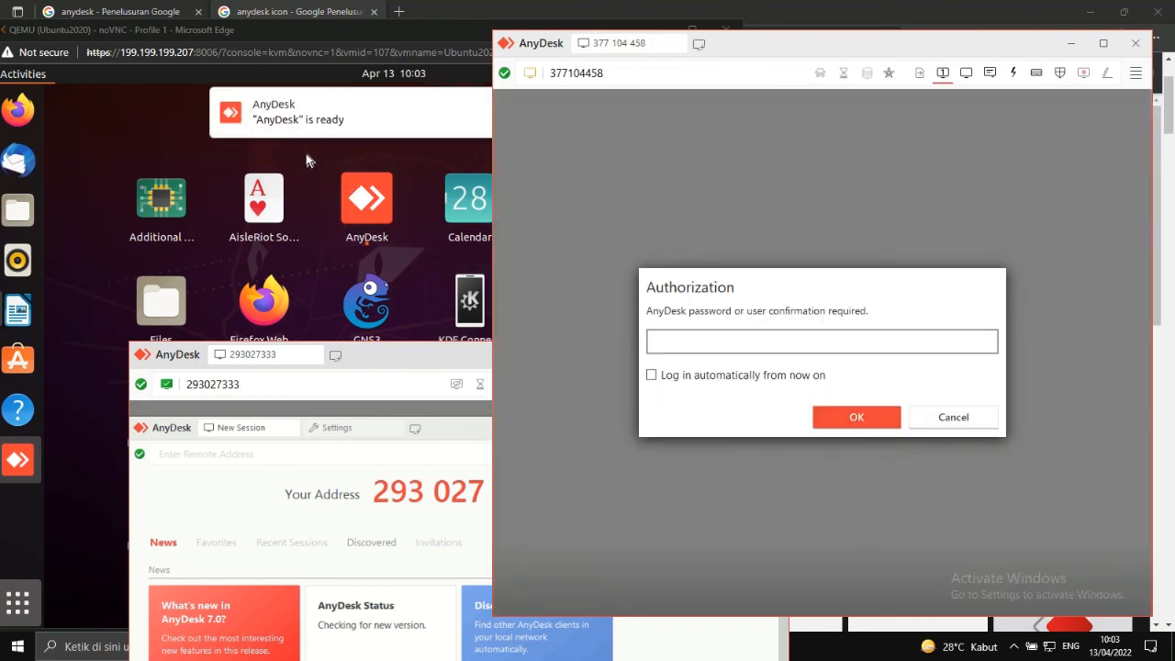
pyautogui.click(701, 343)
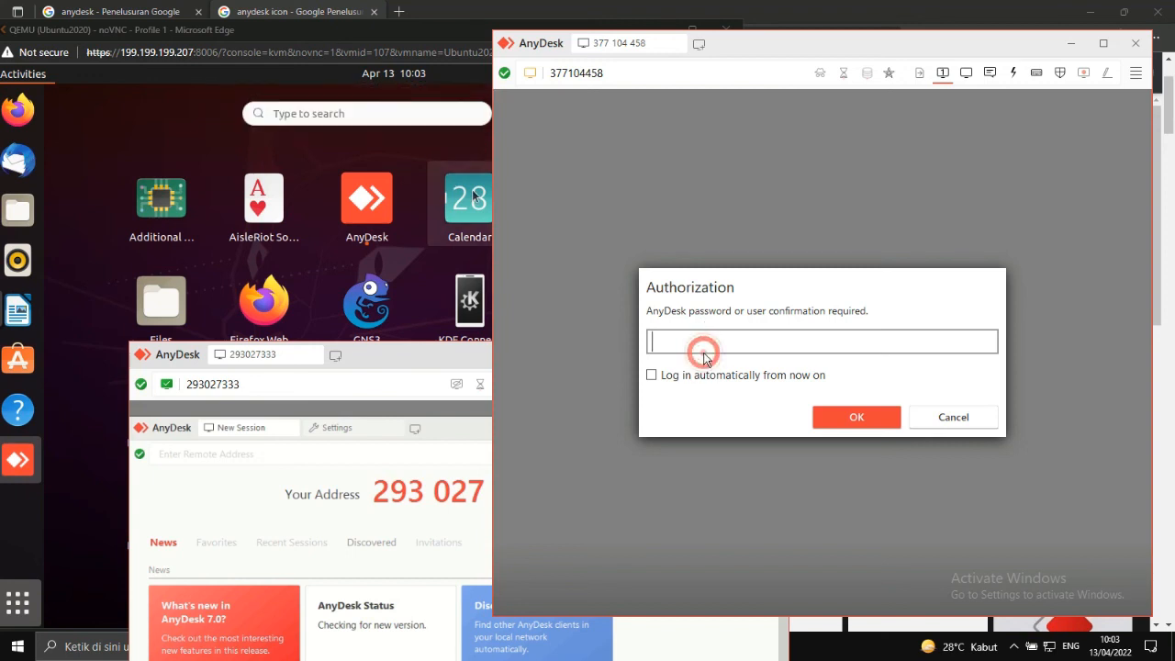
pyautogui.write('aa')
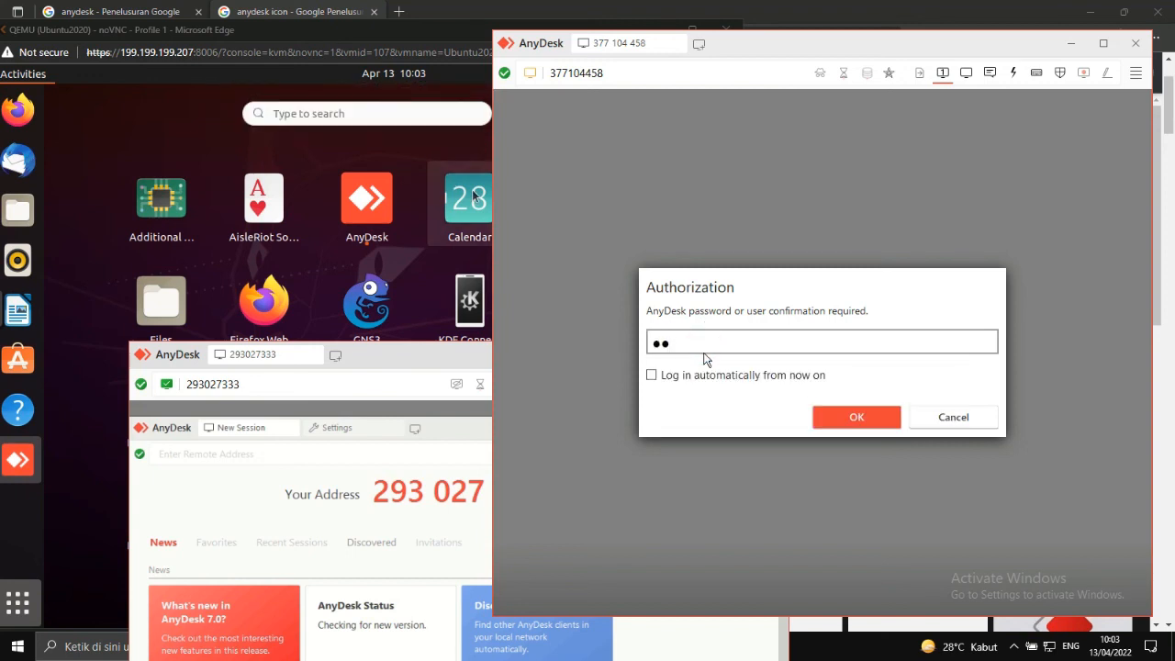
pyautogui.write('aaa')
pyautogui.press('BackSpace')
pyautogui.press('BackSpace')
pyautogui.press('BackSpace')
pyautogui.press('BackSpace')
pyautogui.press('BackSpace')
pyautogui.press('BackSpace')
pyautogui.press('BackSpace')
pyautogui.write('aaaaaaa')
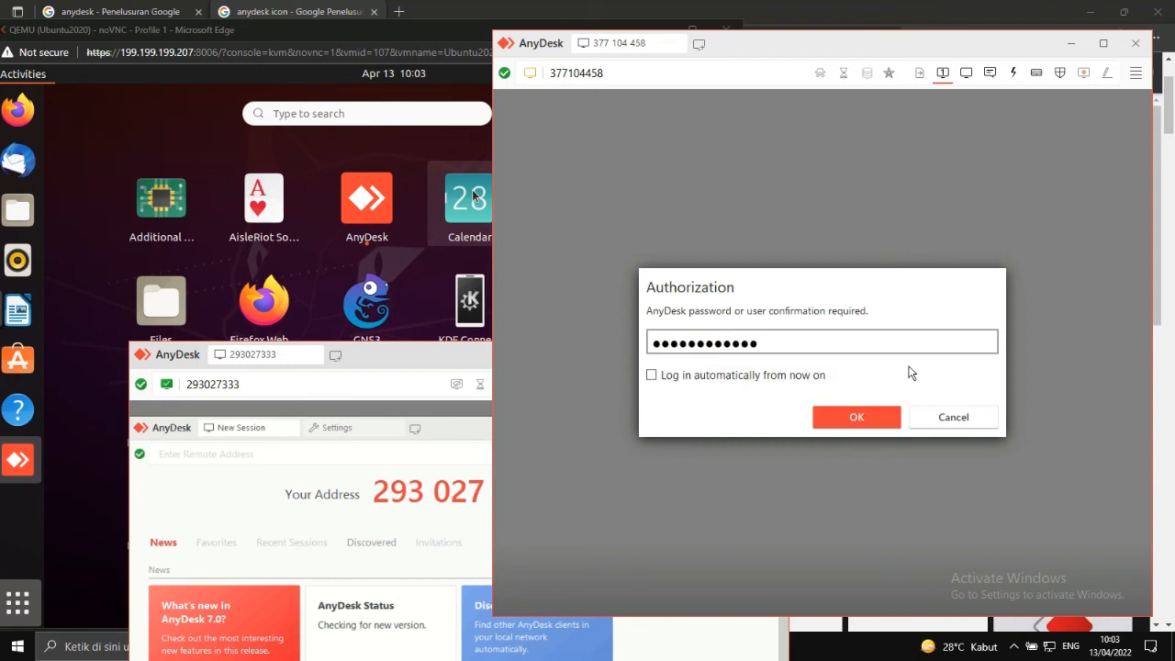
pyautogui.click(854, 419)
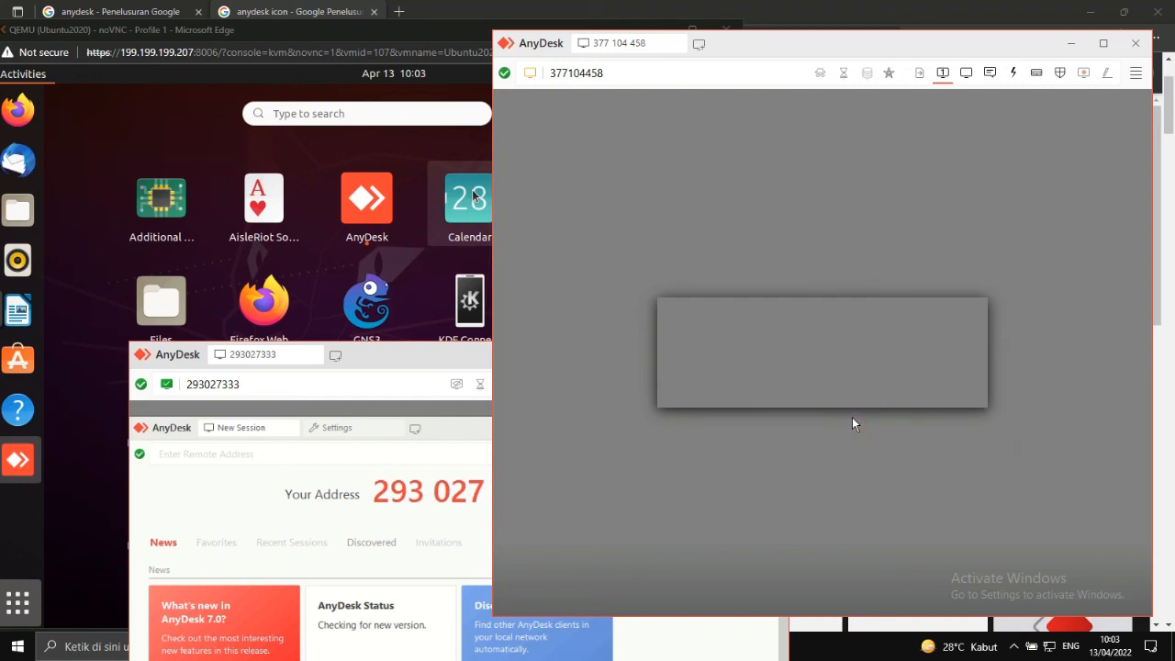